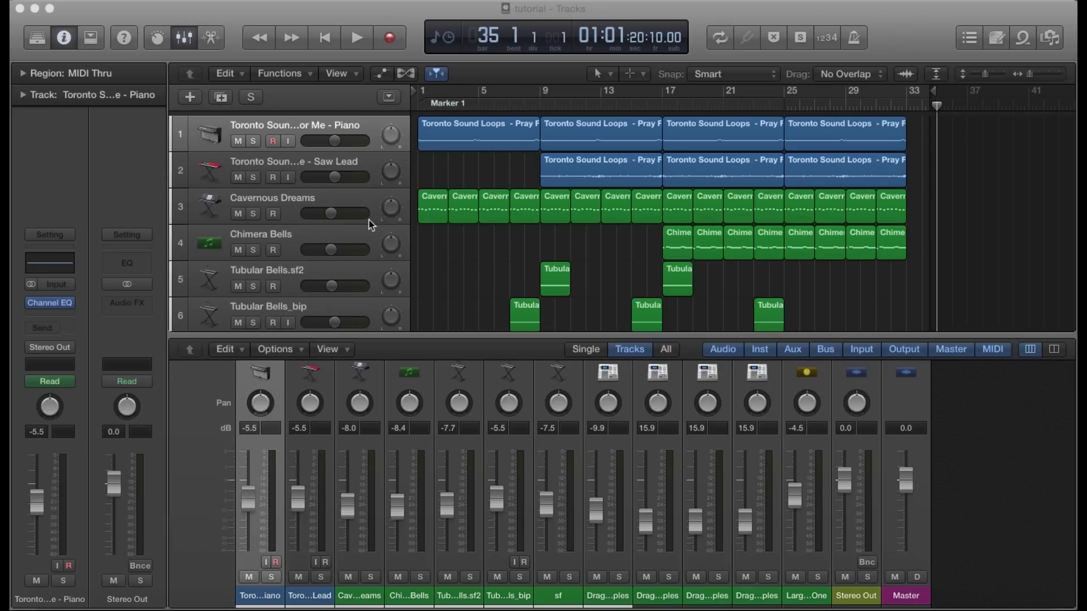
Move the playhead to bar 33, where the last regions of the arrangement end.
{"action": "scroll", "coordinate": [495, 276], "scroll_direction": "down", "scroll_amount": 1}
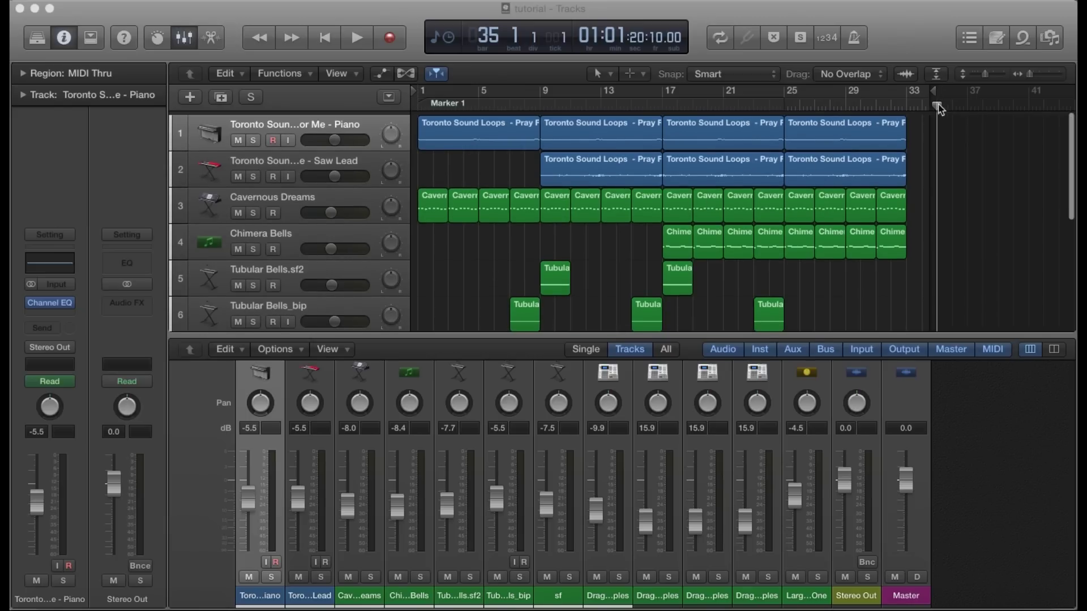
{"action": "scroll", "coordinate": [940, 108], "scroll_direction": "down", "scroll_amount": 1}
{"action": "left_click", "coordinate": [664, 93]}
{"action": "key", "text": "c"}
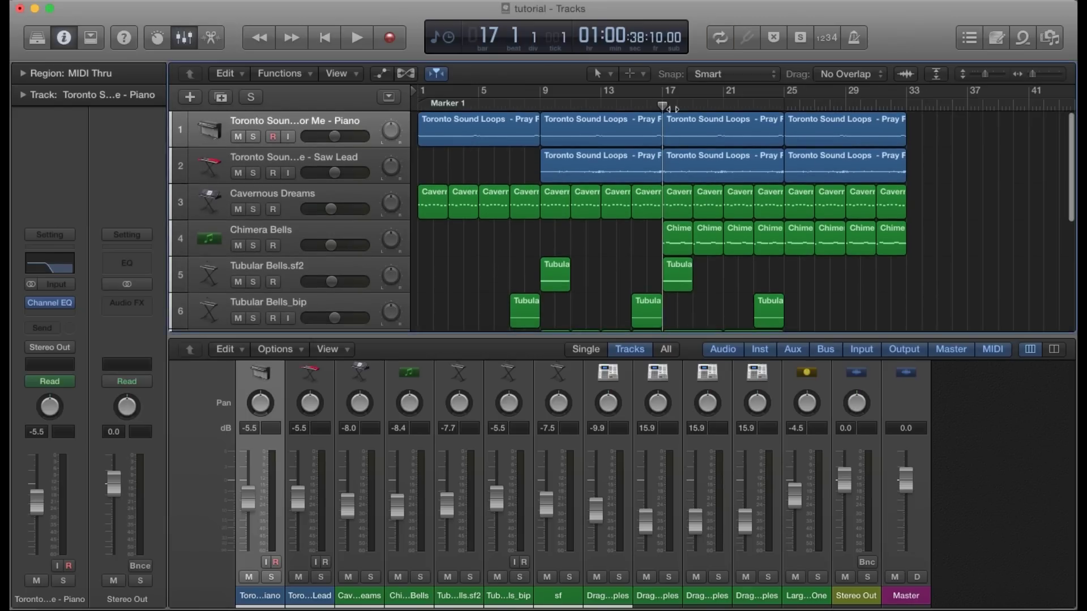
{"action": "left_click_drag", "start_coordinate": [663, 103], "coordinate": [906, 103]}
{"action": "scroll", "coordinate": [576, 287], "scroll_direction": "down", "scroll_amount": 3}
{"action": "scroll", "coordinate": [577, 288], "scroll_direction": "up", "scroll_amount": 3}
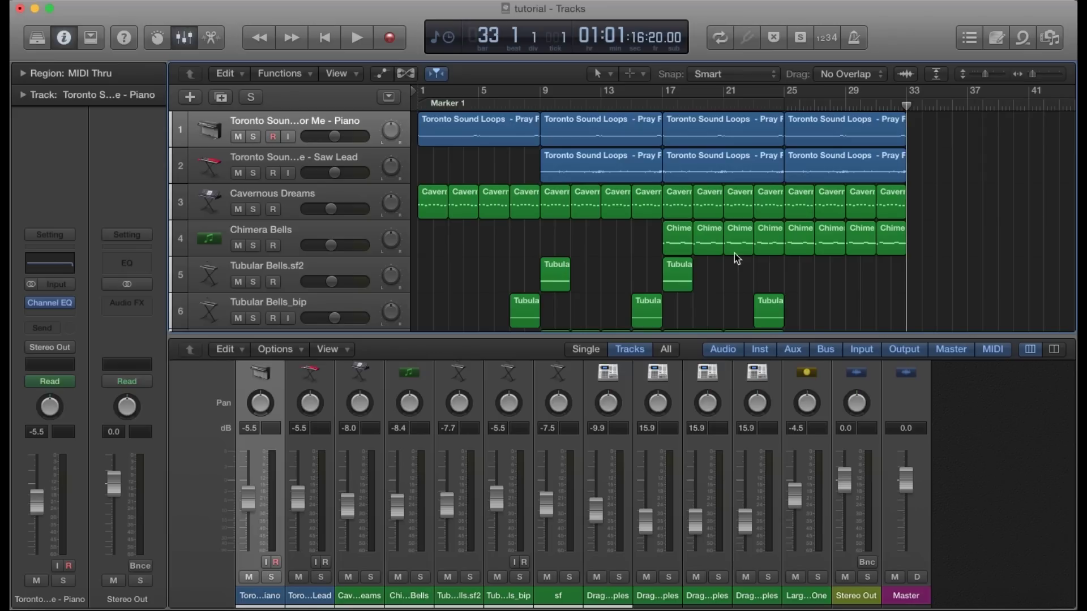
Shorten the project by moving its end marker back to about bar 34, just past the last regions.
{"action": "key", "text": "super+Left"}
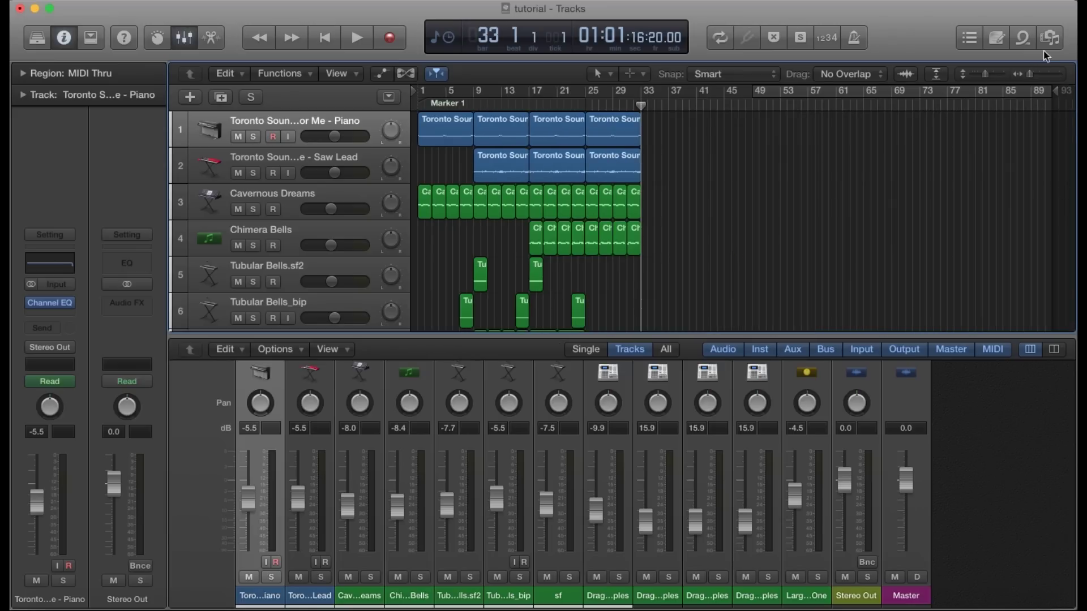
{"action": "left_click_drag", "start_coordinate": [1061, 101], "coordinate": [651, 103]}
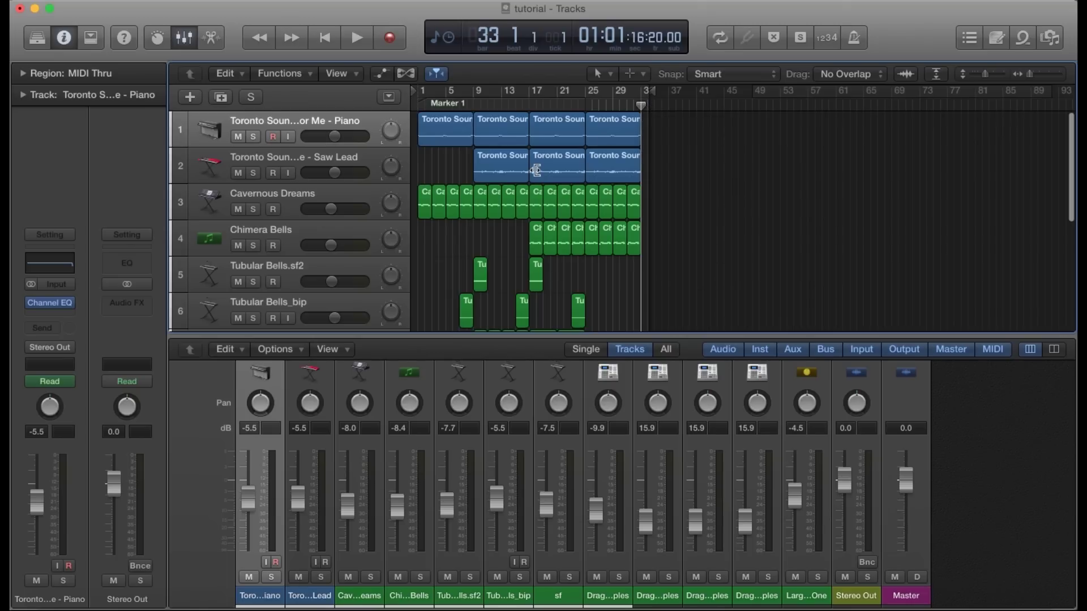
{"action": "key", "text": "super+Right"}
{"action": "key", "text": "super+Right"}
{"action": "key", "text": "super+Right"}
{"action": "key", "text": "super+Right"}
{"action": "key", "text": "super+Right"}
{"action": "key", "text": "super+Right"}
{"action": "key", "text": "super+Left"}
{"action": "key", "text": "super+Left"}
{"action": "key", "text": "super+Left"}
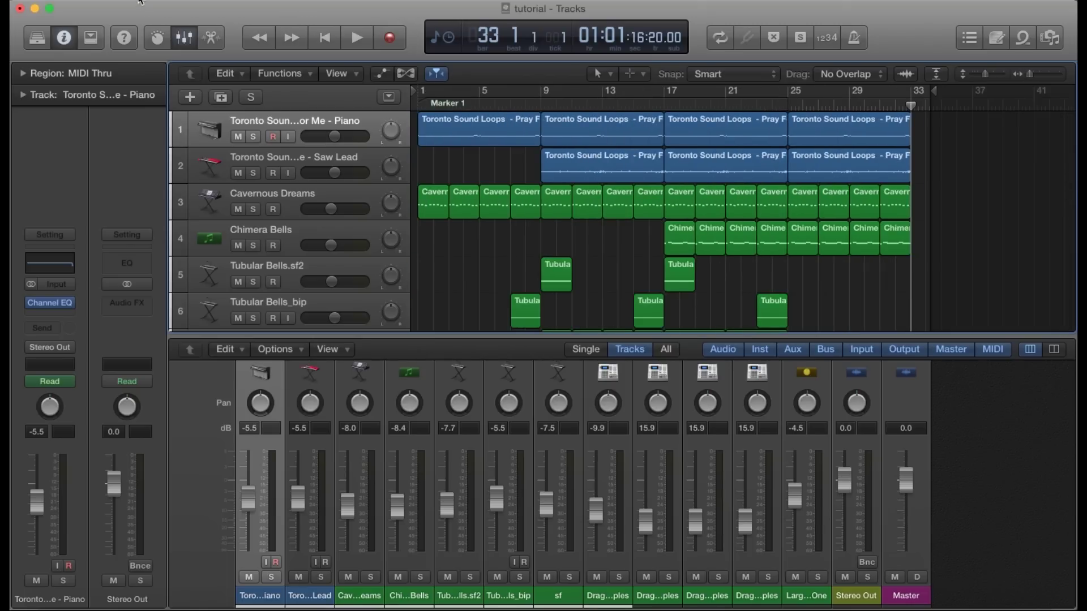
Return the playhead to bar 1 and play the arrangement through to about bar 25, checking the mixer levels.
{"action": "scroll", "coordinate": [516, 260], "scroll_direction": "down", "scroll_amount": 6}
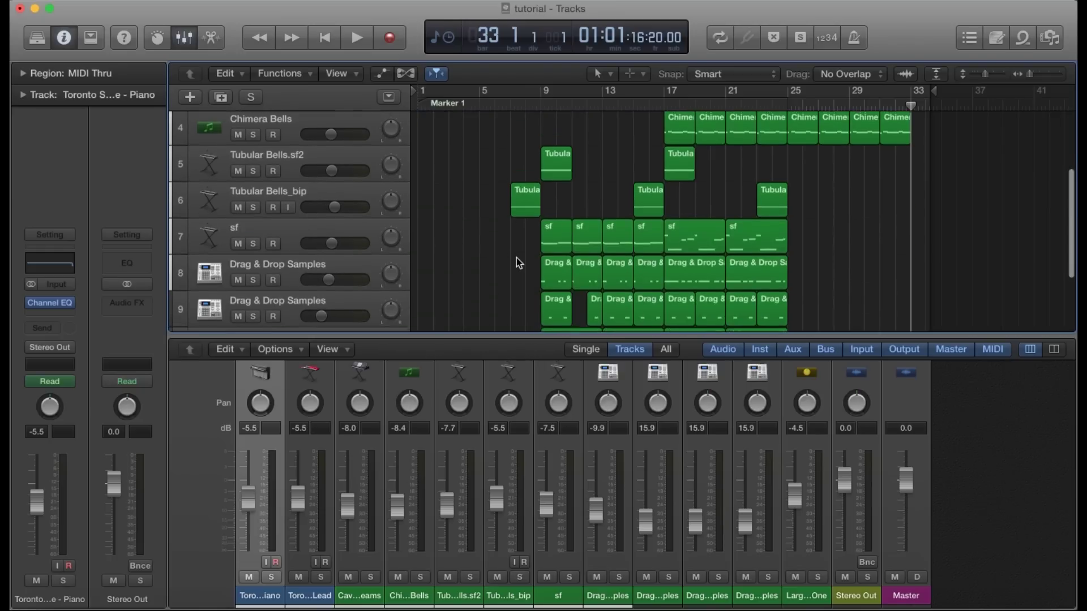
{"action": "scroll", "coordinate": [516, 263], "scroll_direction": "up", "scroll_amount": 6}
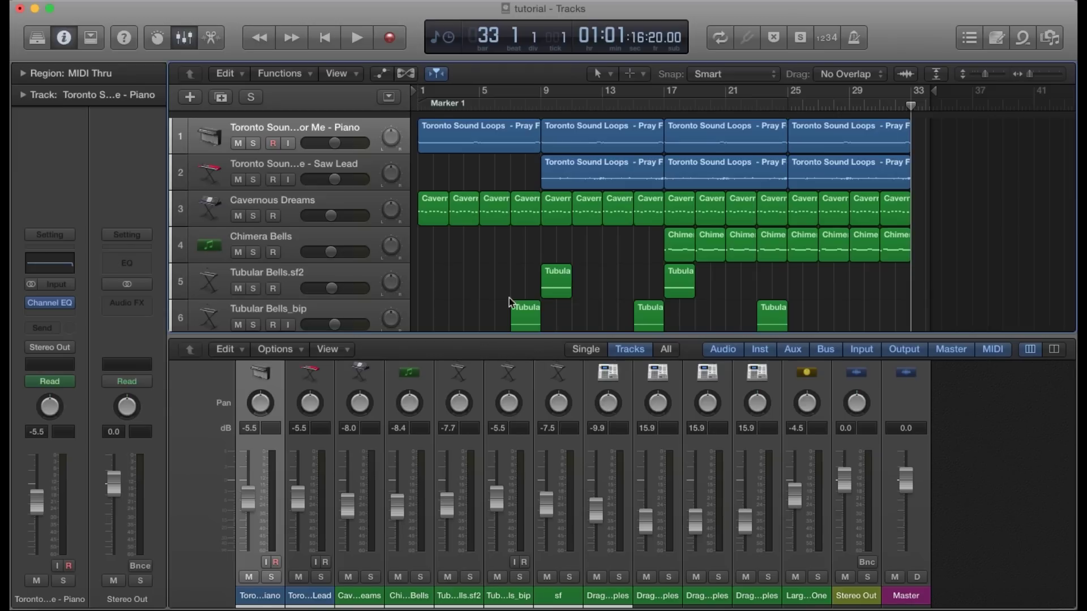
{"action": "left_click_drag", "start_coordinate": [912, 106], "coordinate": [392, 84]}
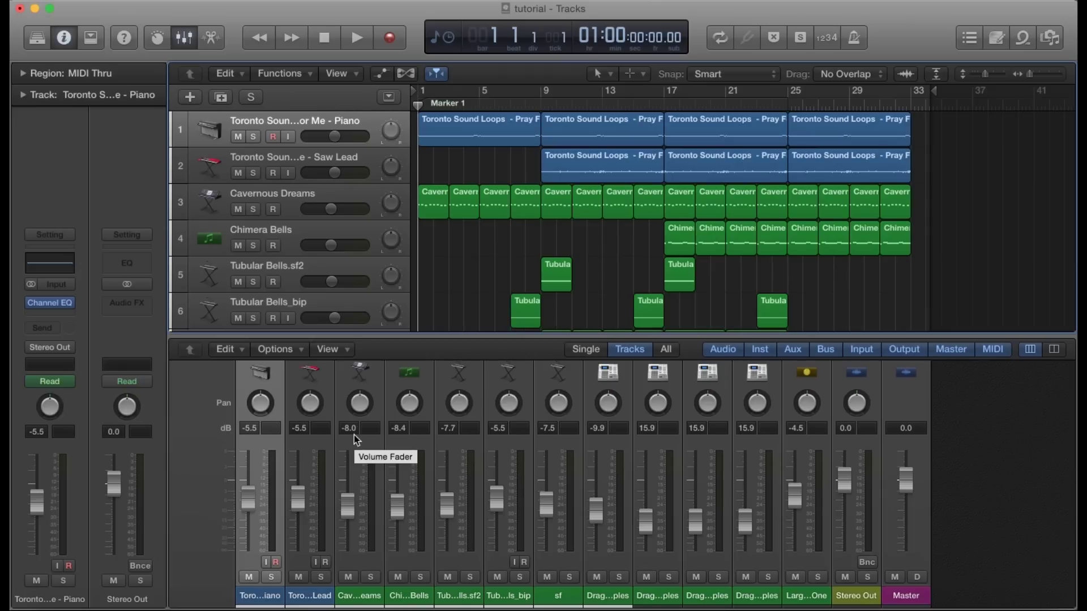
{"action": "scroll", "coordinate": [585, 287], "scroll_direction": "down", "scroll_amount": 5}
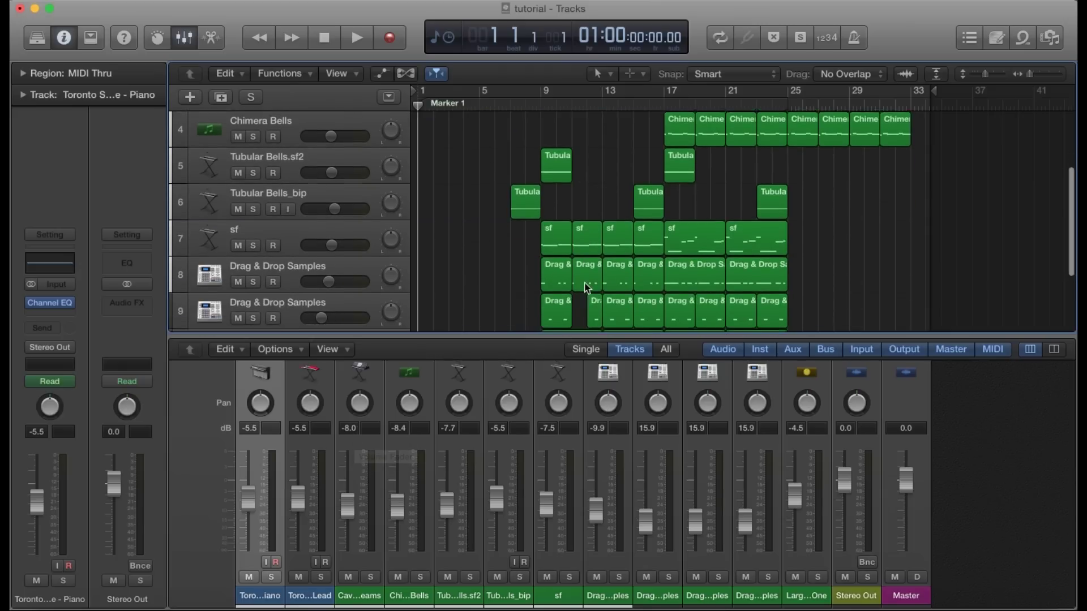
{"action": "scroll", "coordinate": [585, 287], "scroll_direction": "down", "scroll_amount": 4}
{"action": "scroll", "coordinate": [585, 287], "scroll_direction": "up", "scroll_amount": 6}
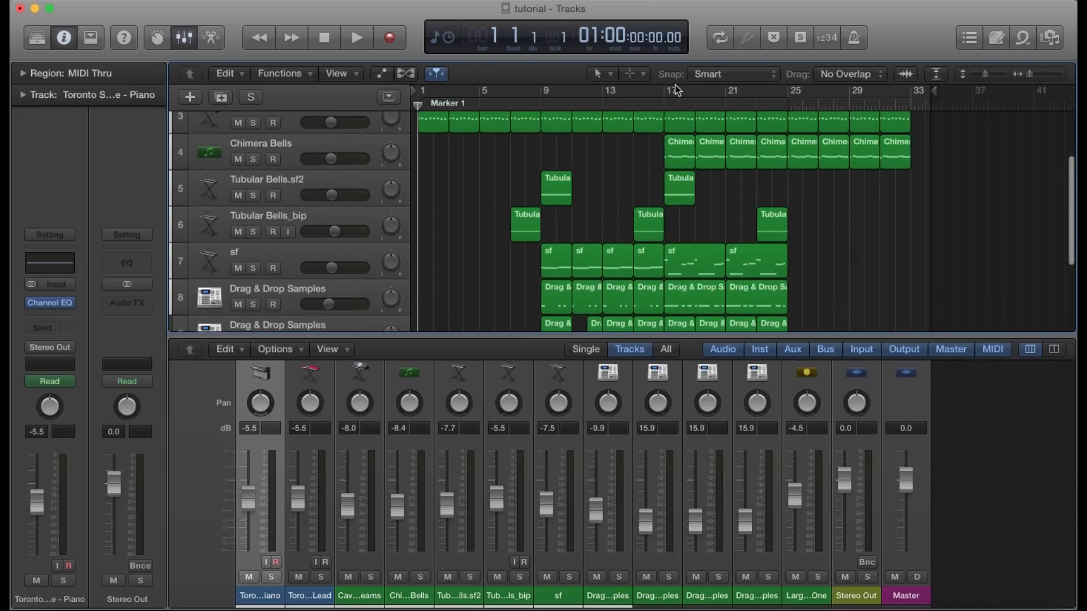
{"action": "scroll", "coordinate": [674, 85], "scroll_direction": "up", "scroll_amount": 3}
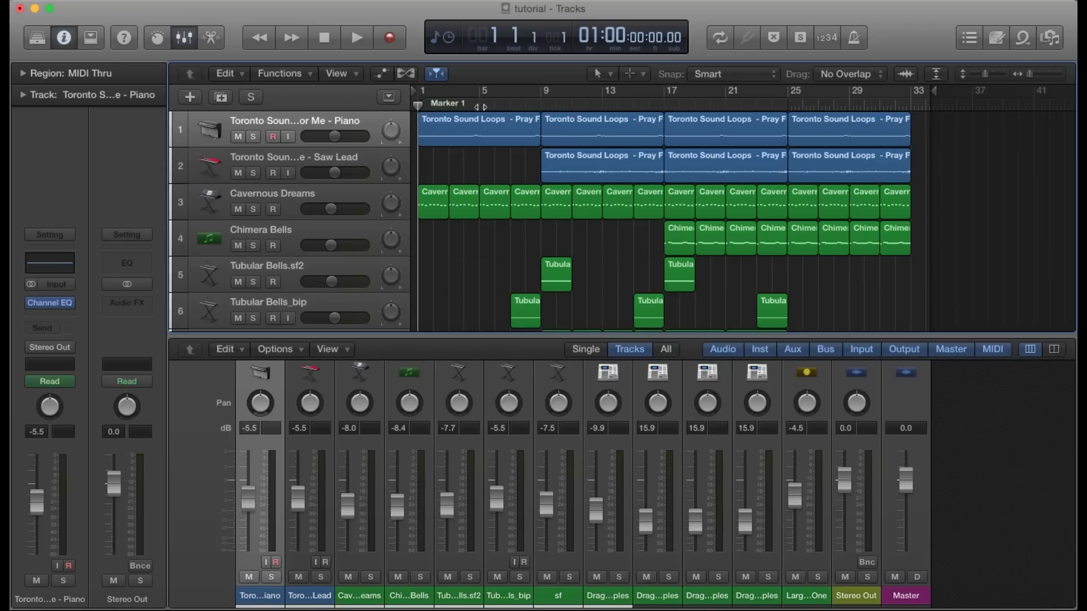
{"action": "key", "text": "space"}
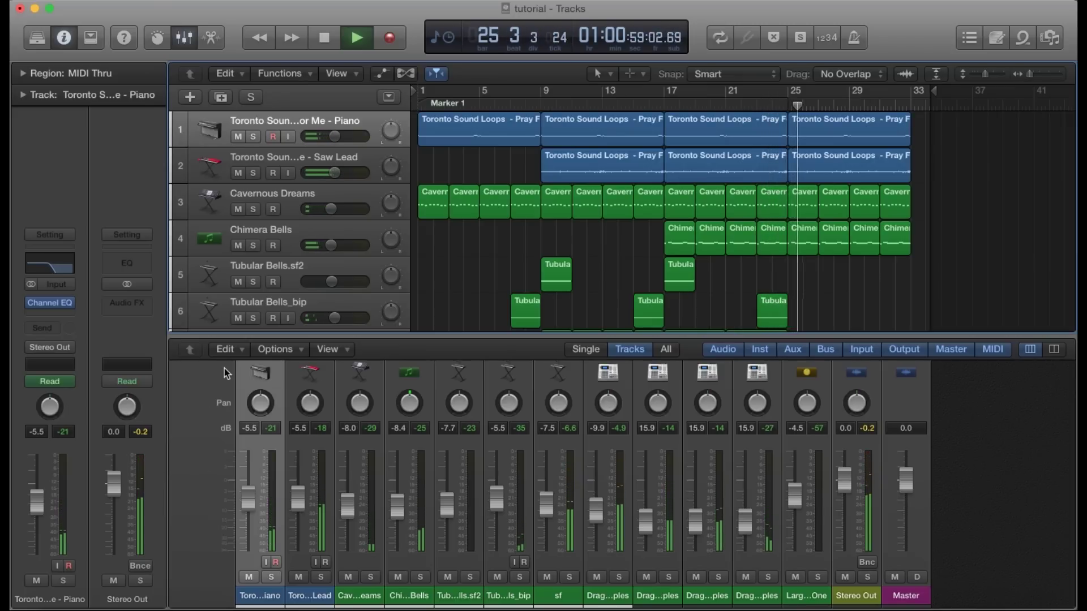
{"action": "key", "text": "space"}
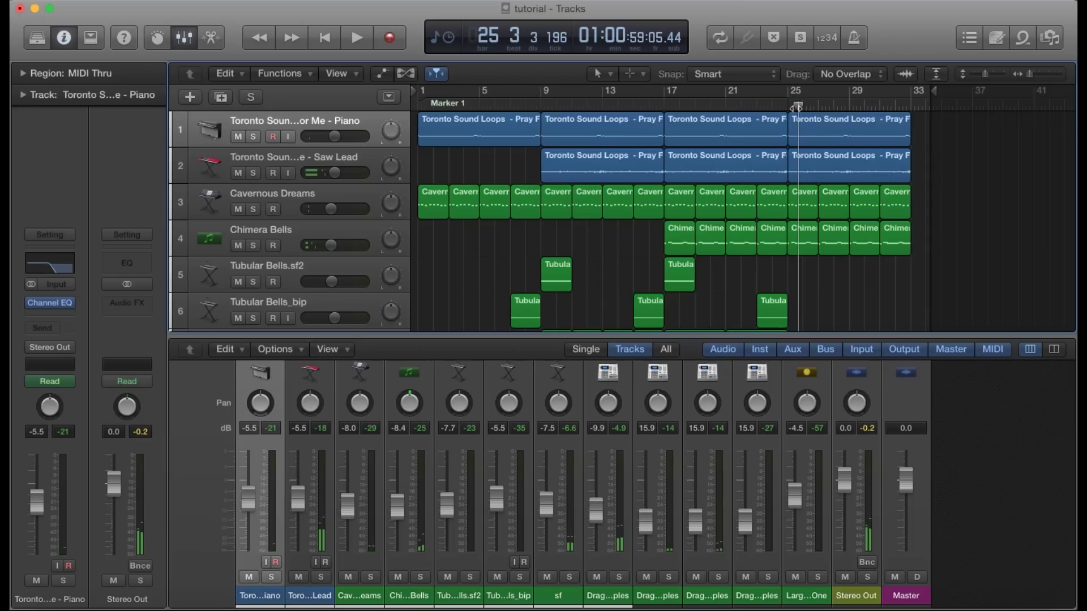
Move the playhead back to bar 9, where the sf and Drag & Drop Samples tracks come in.
{"action": "scroll", "coordinate": [736, 274], "scroll_direction": "down", "scroll_amount": 5}
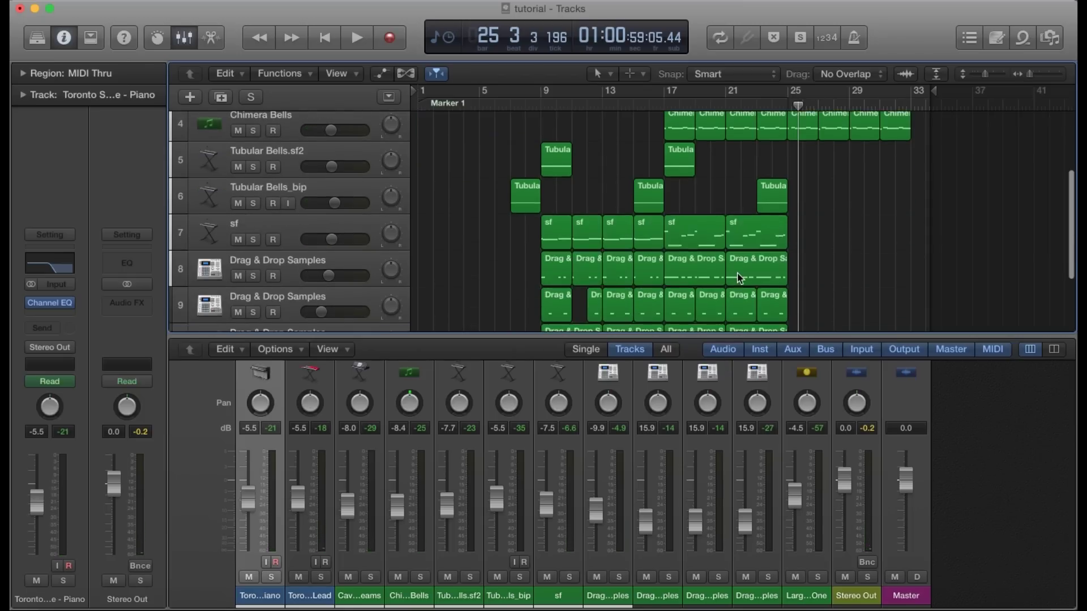
{"action": "scroll", "coordinate": [737, 273], "scroll_direction": "up", "scroll_amount": 5}
{"action": "left_click_drag", "start_coordinate": [801, 104], "coordinate": [544, 111]}
{"action": "scroll", "coordinate": [591, 240], "scroll_direction": "down", "scroll_amount": 3}
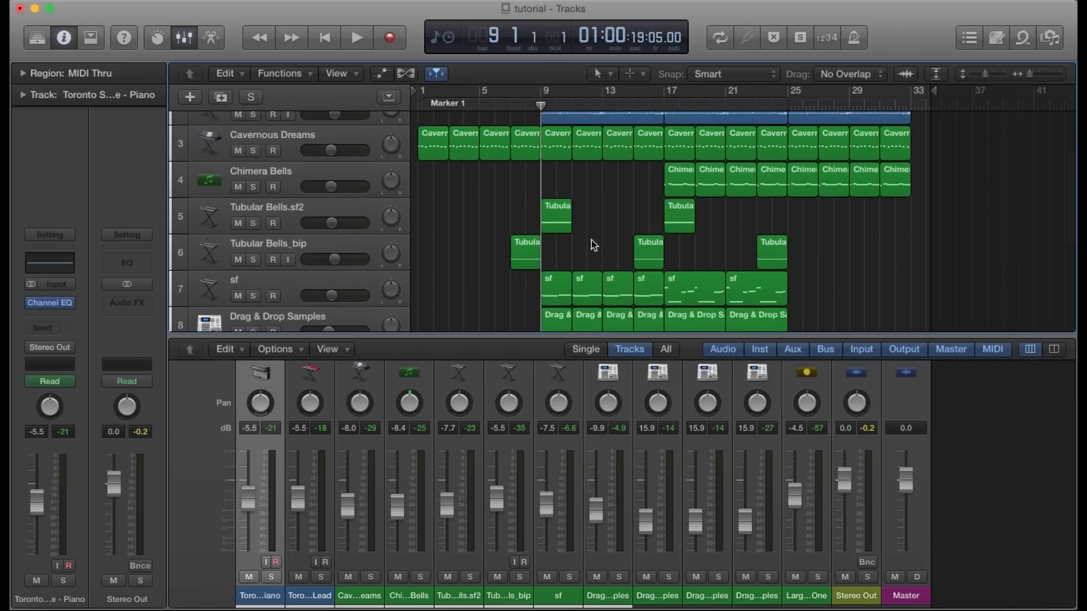
{"action": "scroll", "coordinate": [591, 240], "scroll_direction": "down", "scroll_amount": 5}
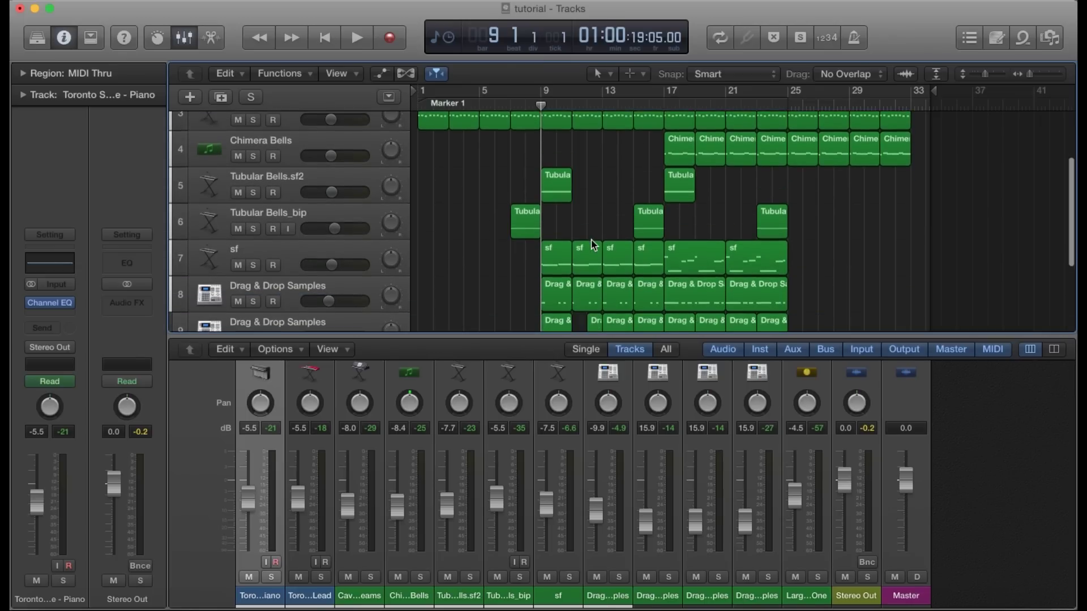
{"action": "scroll", "coordinate": [720, 253], "scroll_direction": "up", "scroll_amount": 3}
{"action": "scroll", "coordinate": [720, 252], "scroll_direction": "up", "scroll_amount": 4}
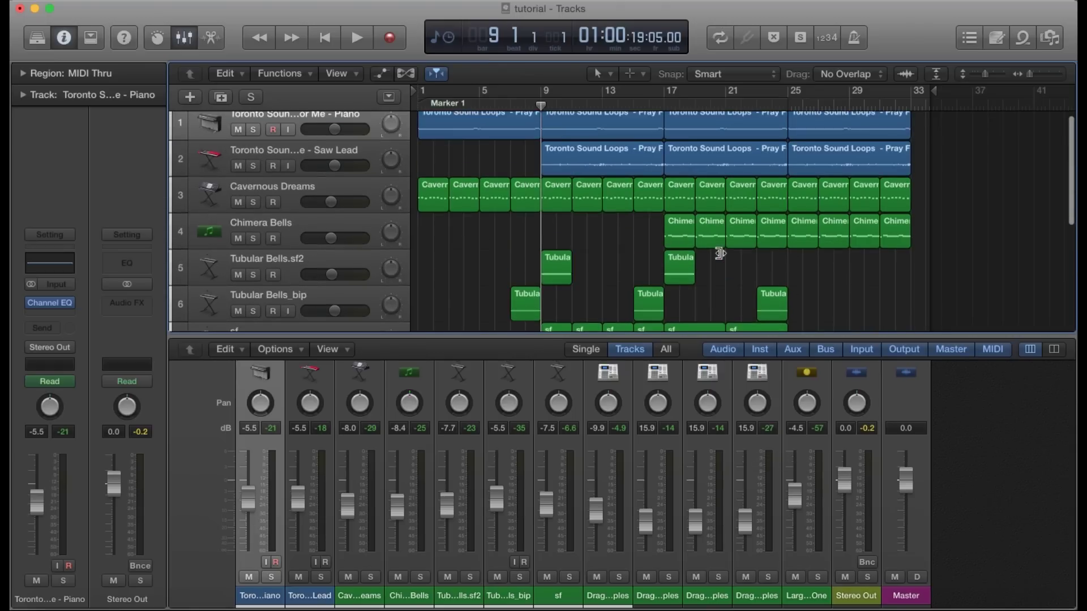
Lower the faders of all instrument and audio tracks together, bringing the first Drag & Drop Samples channel to -16.8 dB.
{"action": "scroll", "coordinate": [720, 253], "scroll_direction": "down", "scroll_amount": 6}
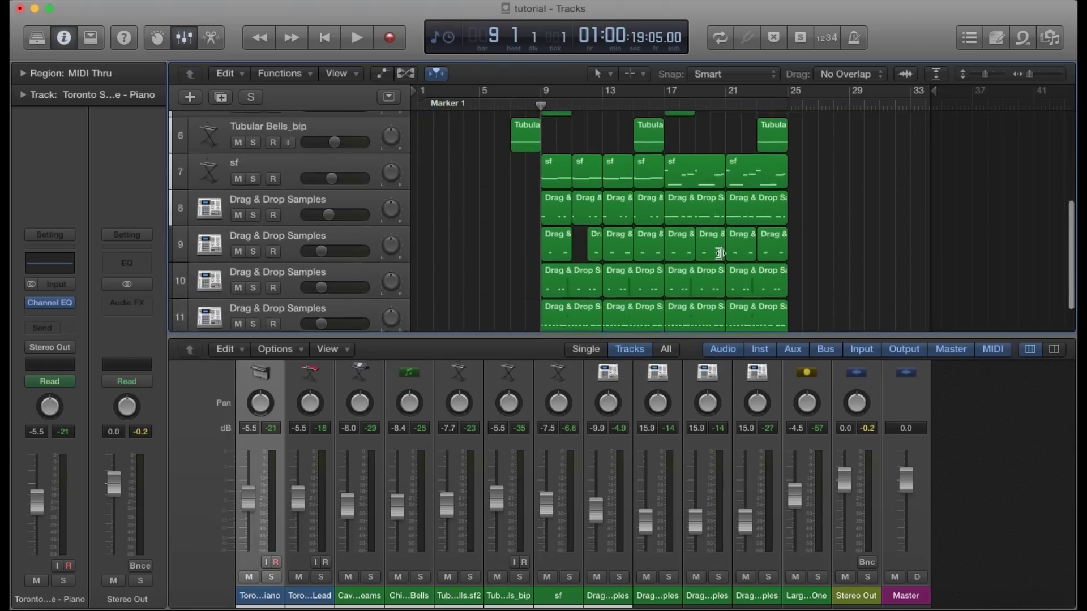
{"action": "scroll", "coordinate": [722, 257], "scroll_direction": "up", "scroll_amount": 4}
{"action": "scroll", "coordinate": [722, 256], "scroll_direction": "down", "scroll_amount": 3}
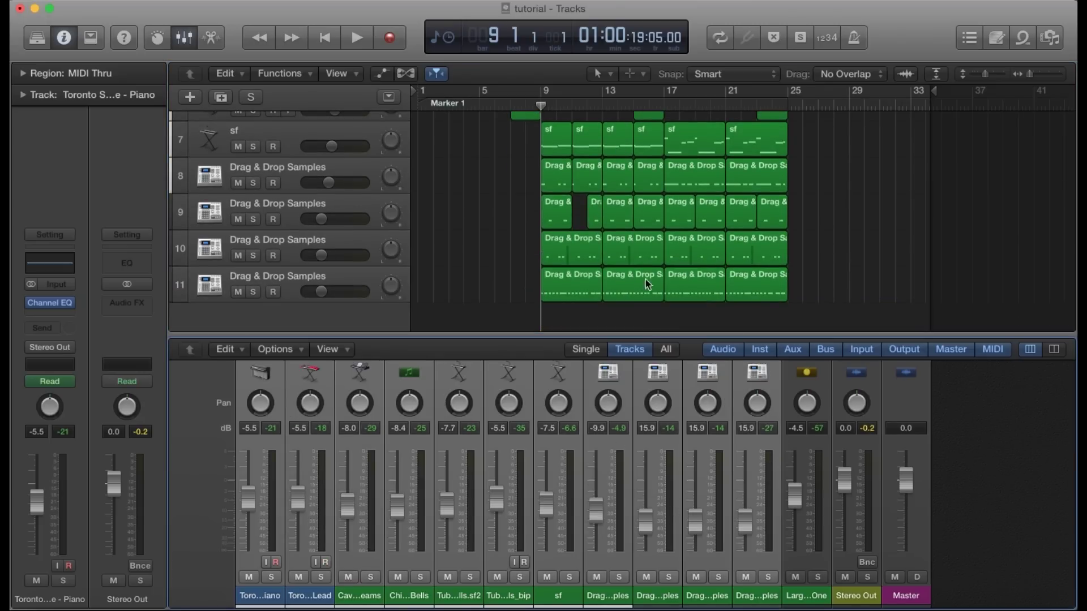
{"action": "scroll", "coordinate": [648, 283], "scroll_direction": "up", "scroll_amount": 10}
{"action": "scroll", "coordinate": [600, 108], "scroll_direction": "down", "scroll_amount": 3}
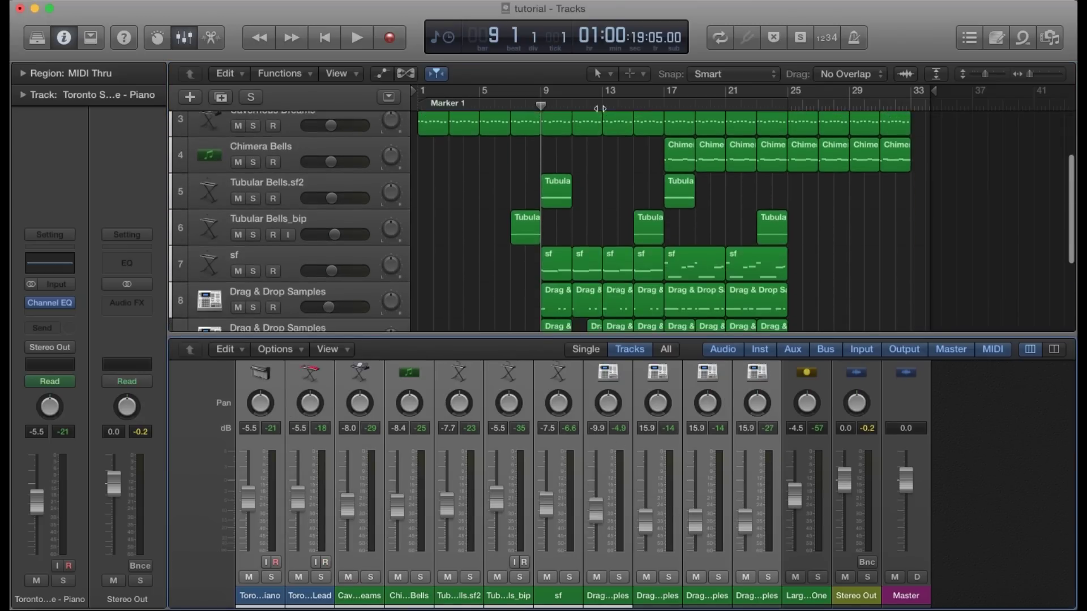
{"action": "scroll", "coordinate": [612, 274], "scroll_direction": "down", "scroll_amount": 6}
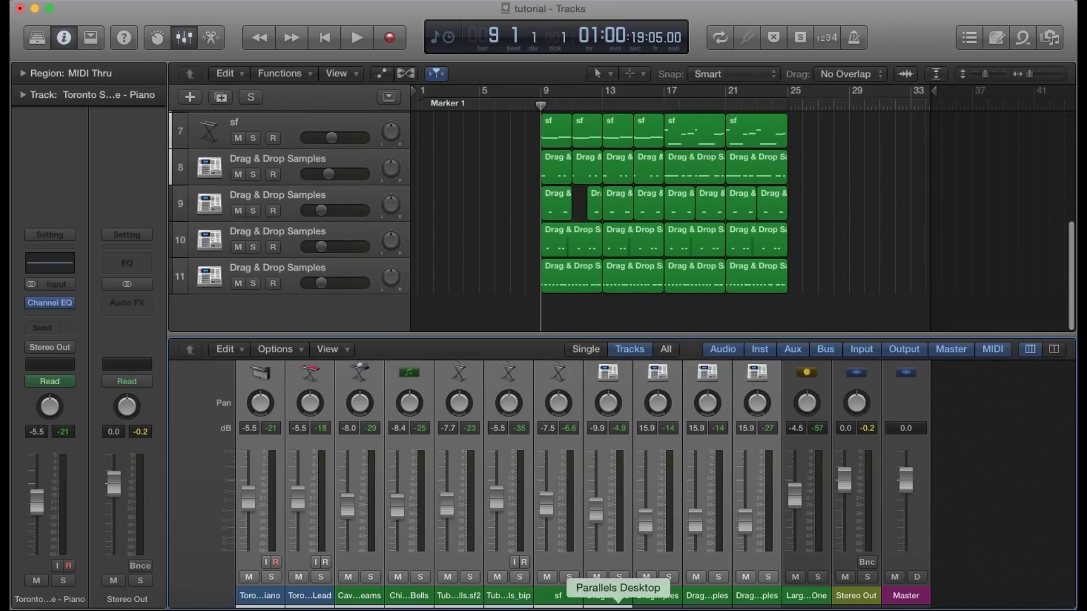
{"action": "left_click_drag", "start_coordinate": [595, 515], "coordinate": [607, 540]}
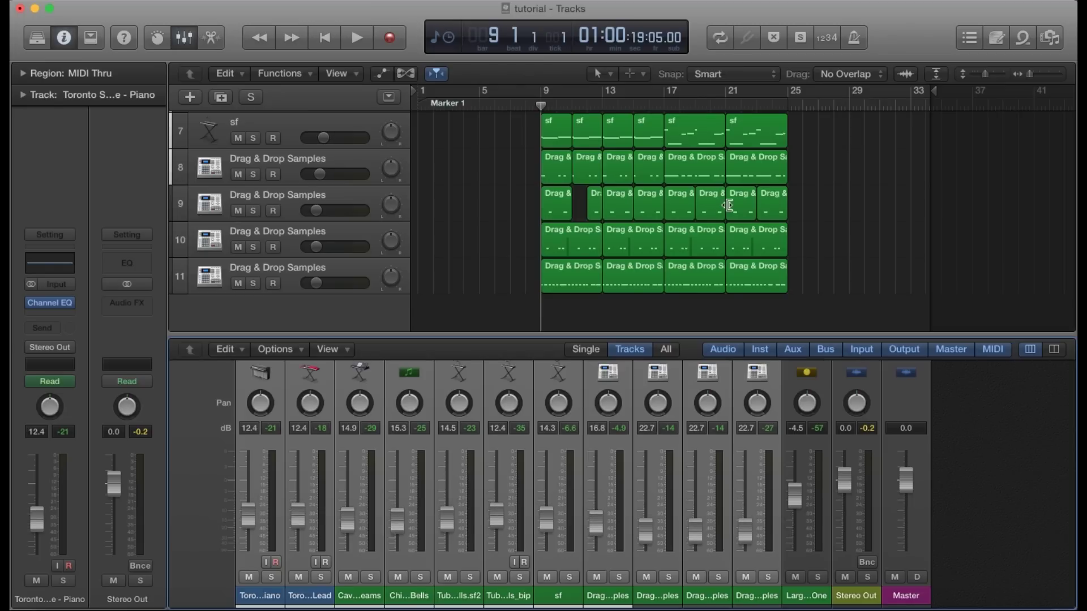
Play the full section from bar 9 to about bar 19 to check the lowered levels on the Stereo Out meter.
{"action": "scroll", "coordinate": [593, 147], "scroll_direction": "up", "scroll_amount": 8}
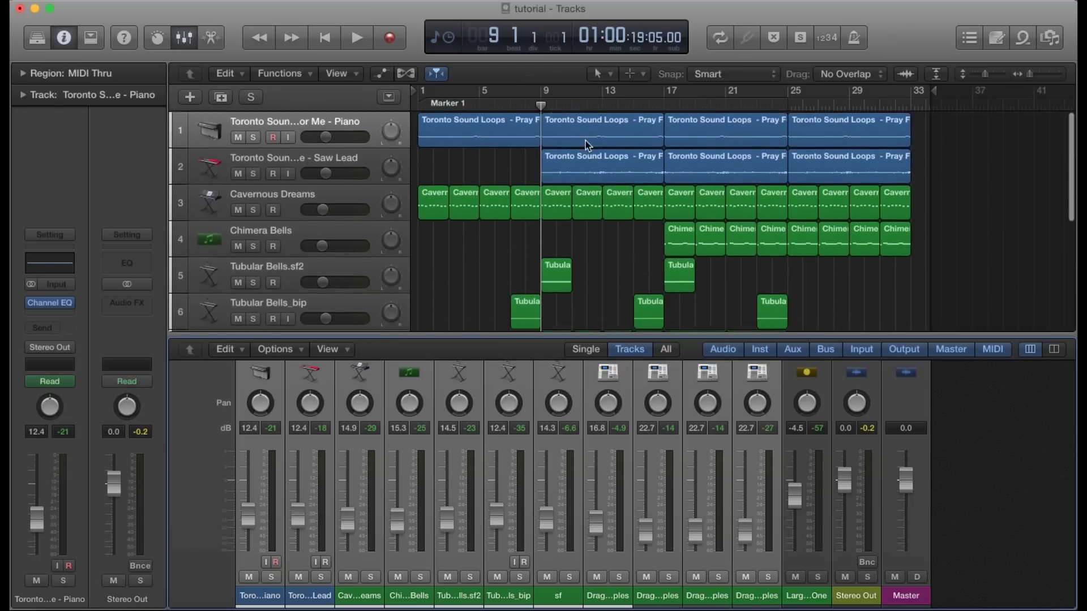
{"action": "key", "text": "space"}
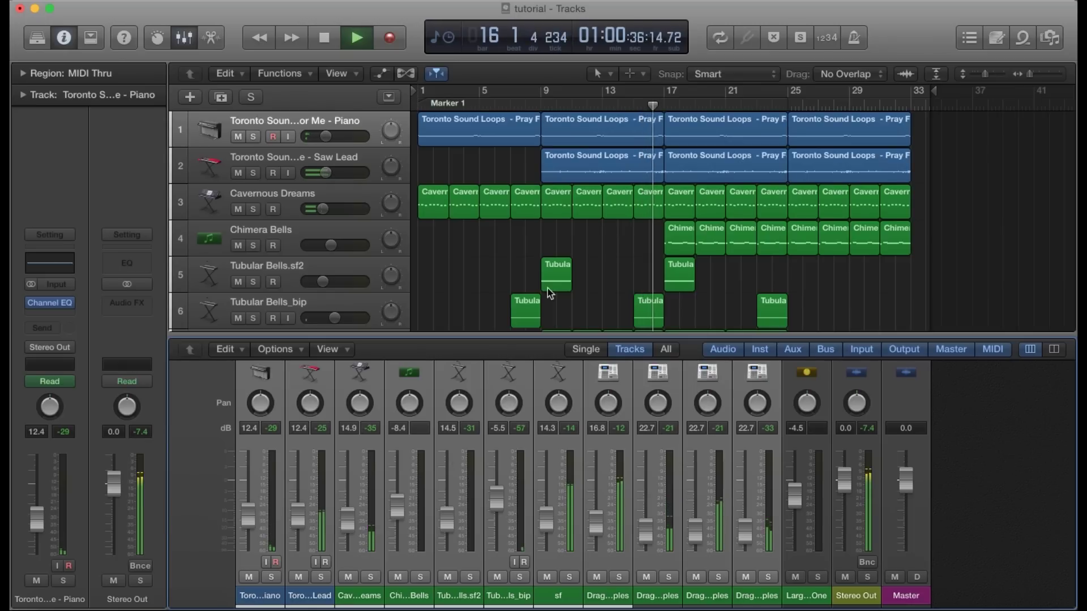
{"action": "scroll", "coordinate": [548, 285], "scroll_direction": "down", "scroll_amount": 2}
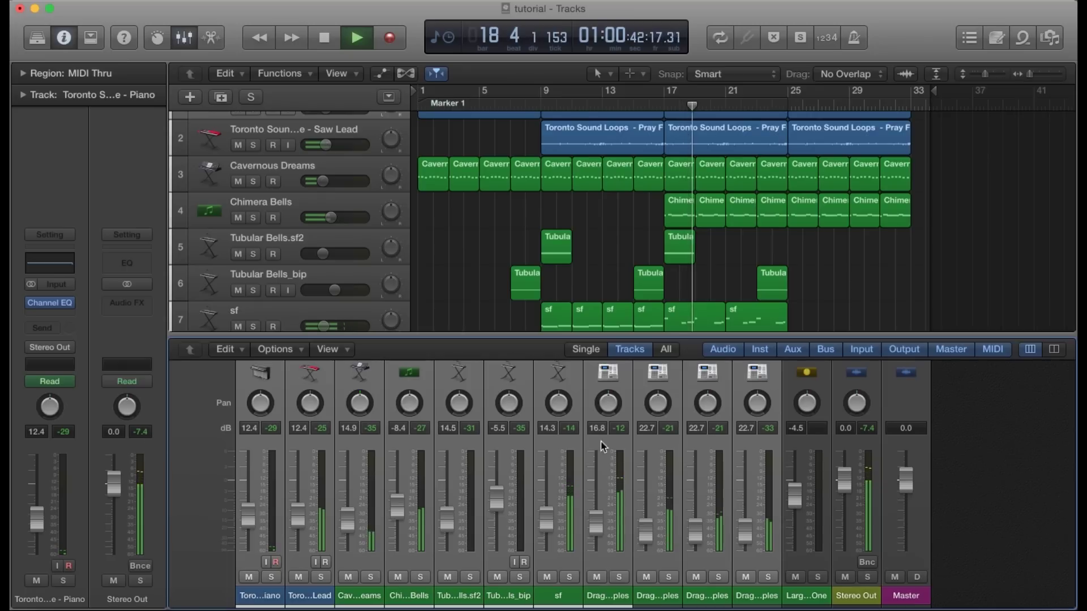
{"action": "key", "text": "space"}
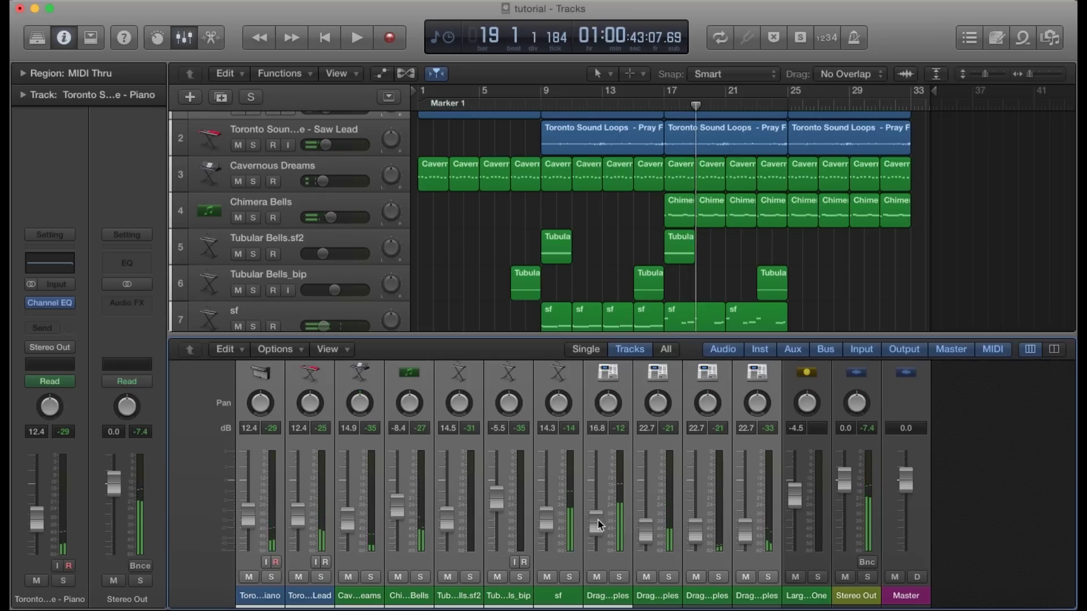
Raise the selected track faders slightly, with the first Drag & Drop Samples channel at -15.4 dB, and check playback from bar 13.
{"action": "left_click_drag", "start_coordinate": [598, 520], "coordinate": [598, 516]}
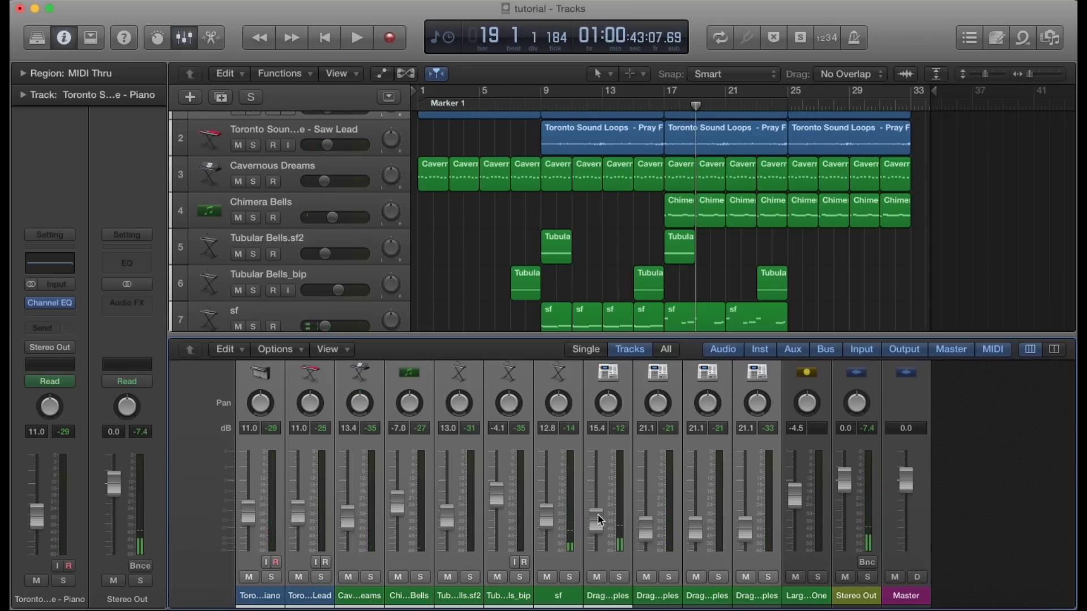
{"action": "left_click", "coordinate": [606, 105]}
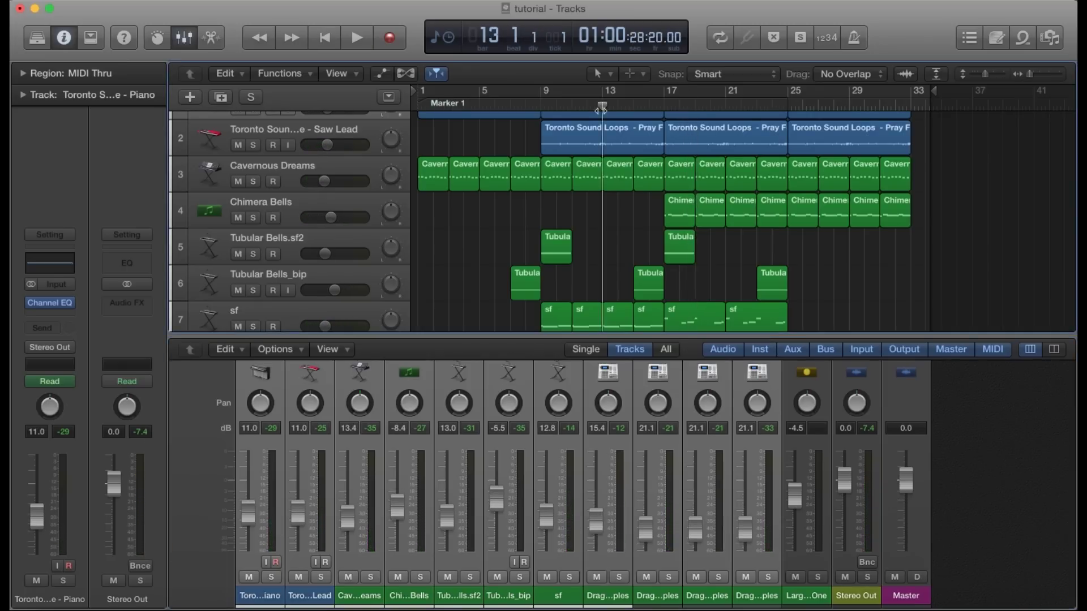
{"action": "key", "text": "space"}
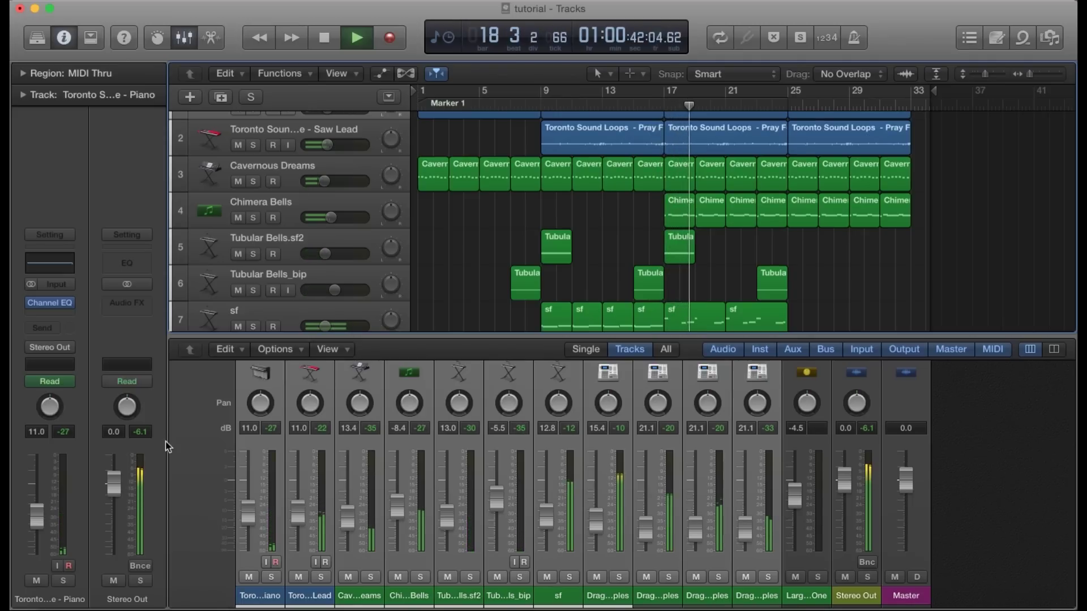
{"action": "key", "text": "space"}
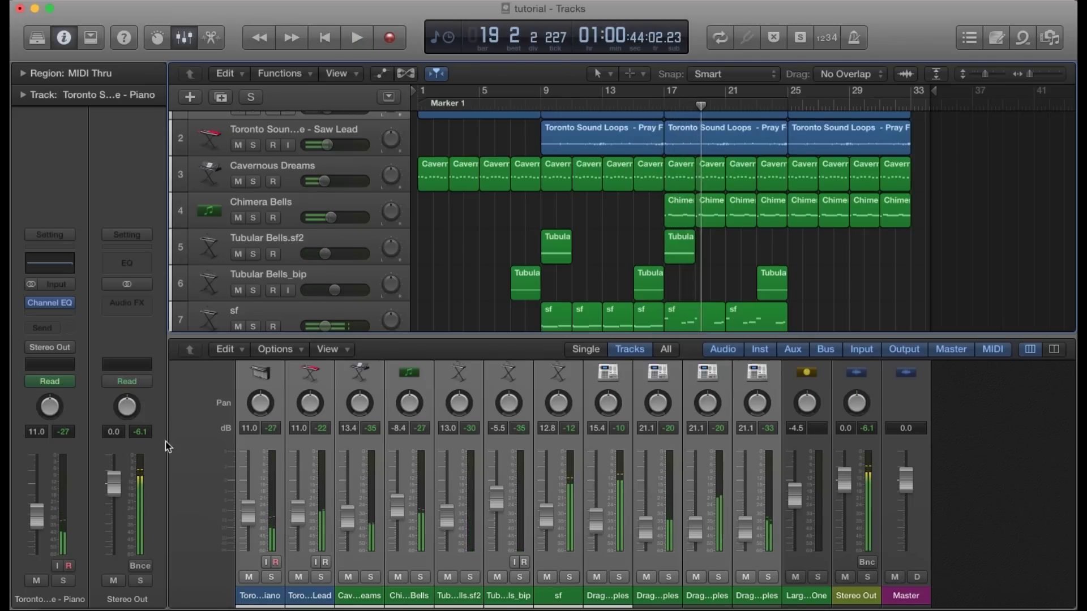
Play a short passage of the quieter ending from bar 27 and look over its tracks.
{"action": "scroll", "coordinate": [496, 214], "scroll_direction": "up", "scroll_amount": 2}
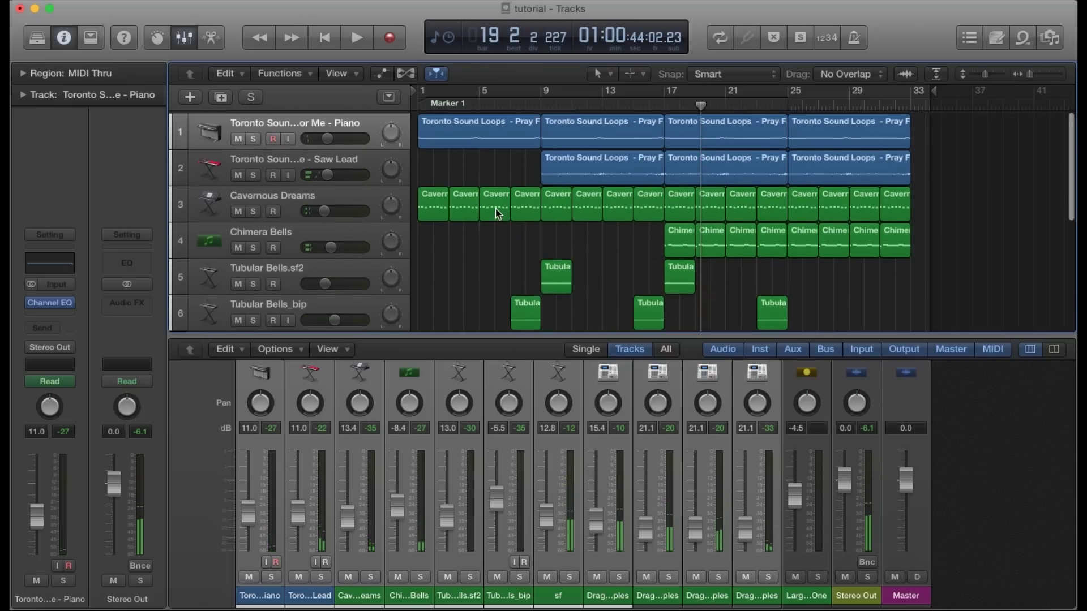
{"action": "double_click", "coordinate": [818, 102]}
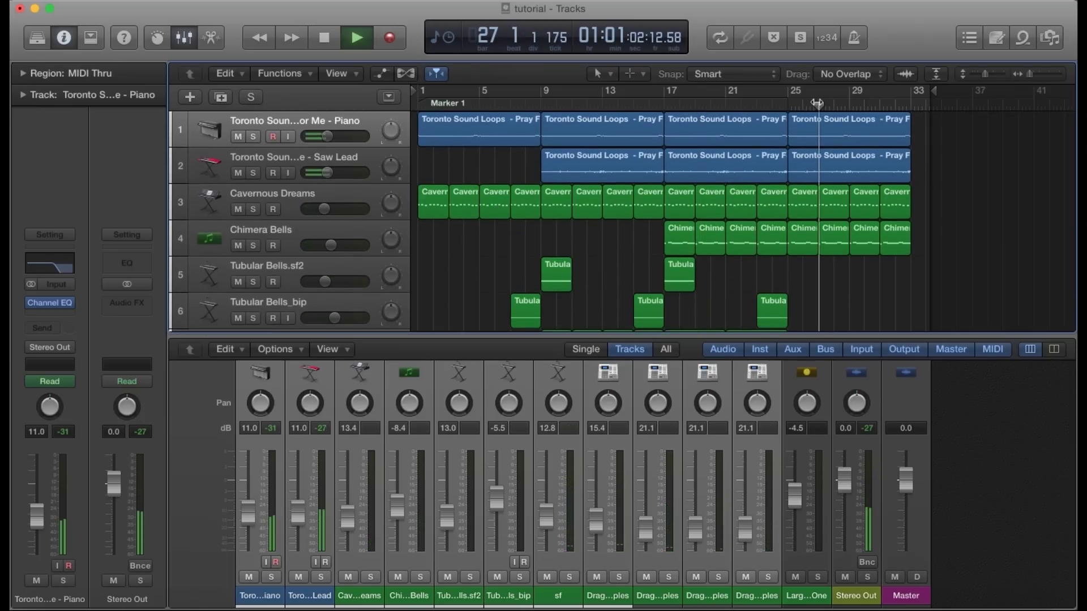
{"action": "key", "text": "space"}
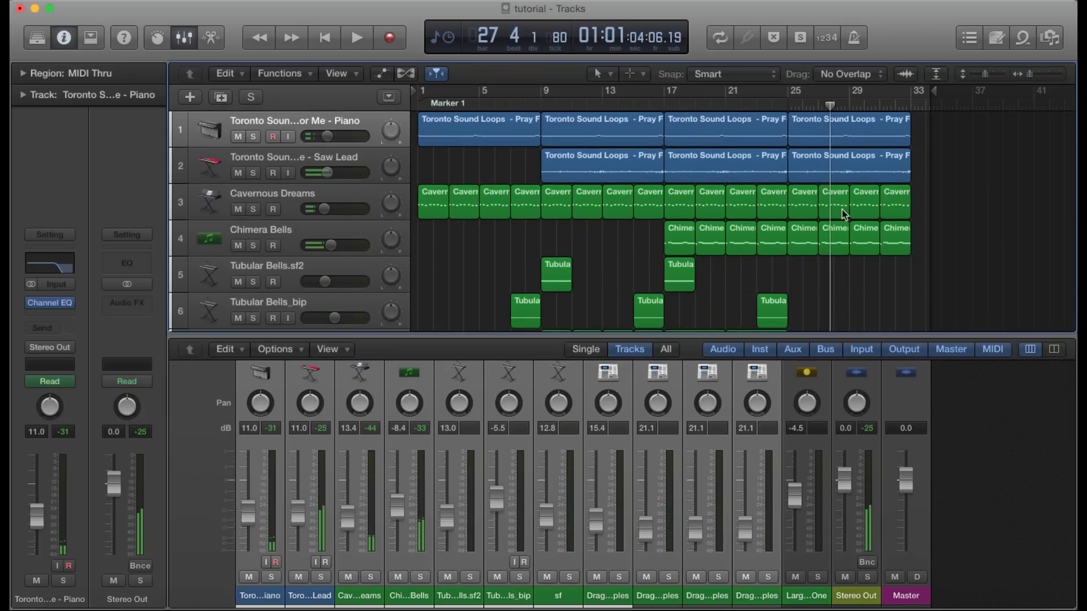
{"action": "scroll", "coordinate": [835, 266], "scroll_direction": "down", "scroll_amount": 4}
{"action": "scroll", "coordinate": [836, 266], "scroll_direction": "up", "scroll_amount": 4}
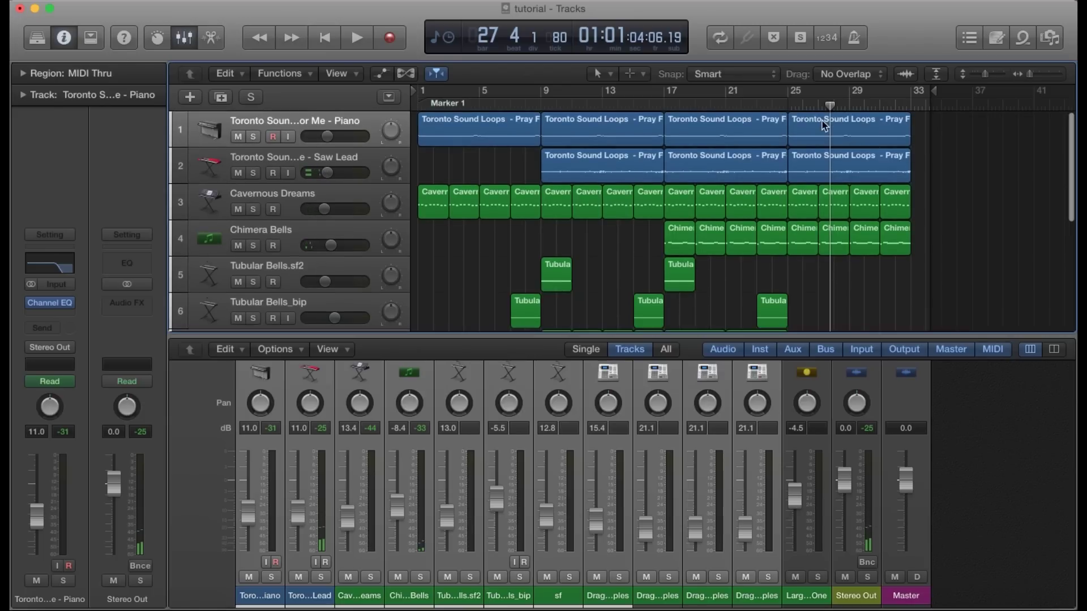
Save the project and bounce-replace all tracks, including volume/pan automation and with normalization on Overload Protection Only.
{"action": "left_click_drag", "start_coordinate": [831, 104], "coordinate": [663, 122]}
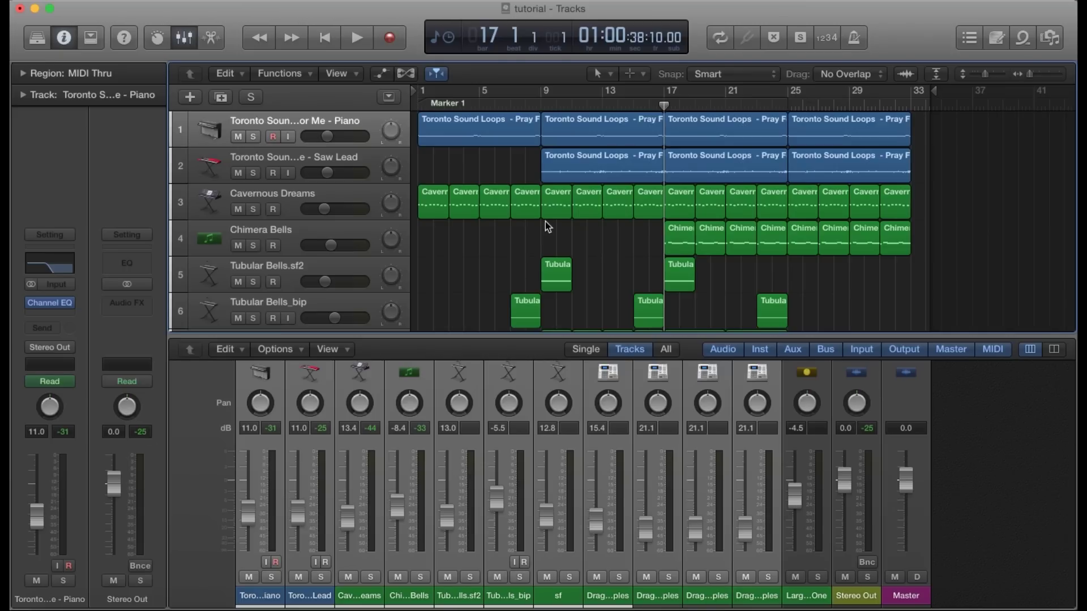
{"action": "scroll", "coordinate": [545, 222], "scroll_direction": "down", "scroll_amount": 5}
{"action": "scroll", "coordinate": [545, 221], "scroll_direction": "up", "scroll_amount": 5}
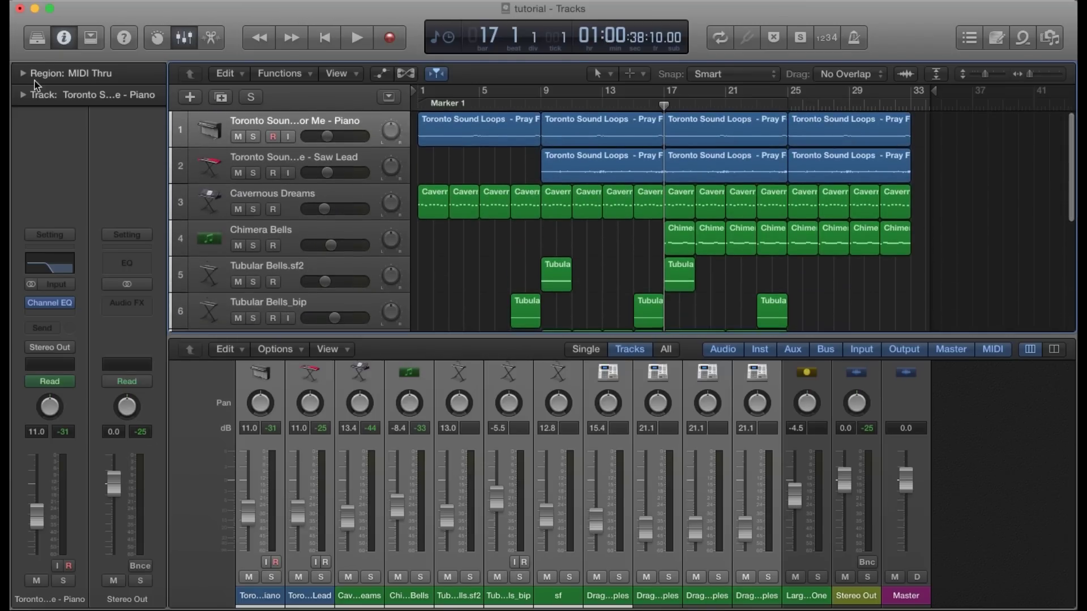
{"action": "left_click", "coordinate": [128, 0]}
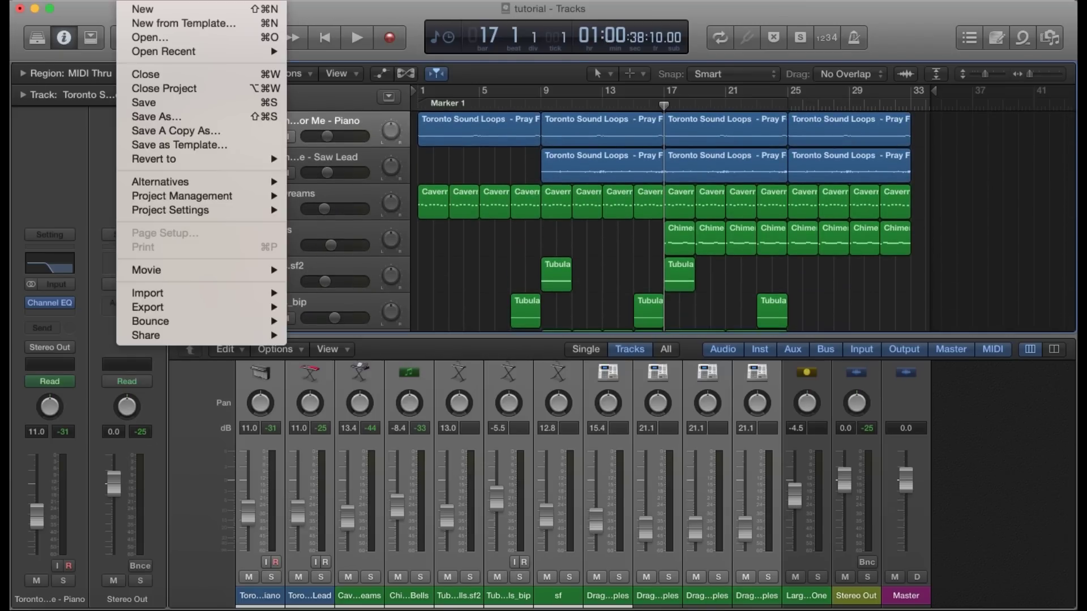
{"action": "mouse_move", "coordinate": [218, 326]}
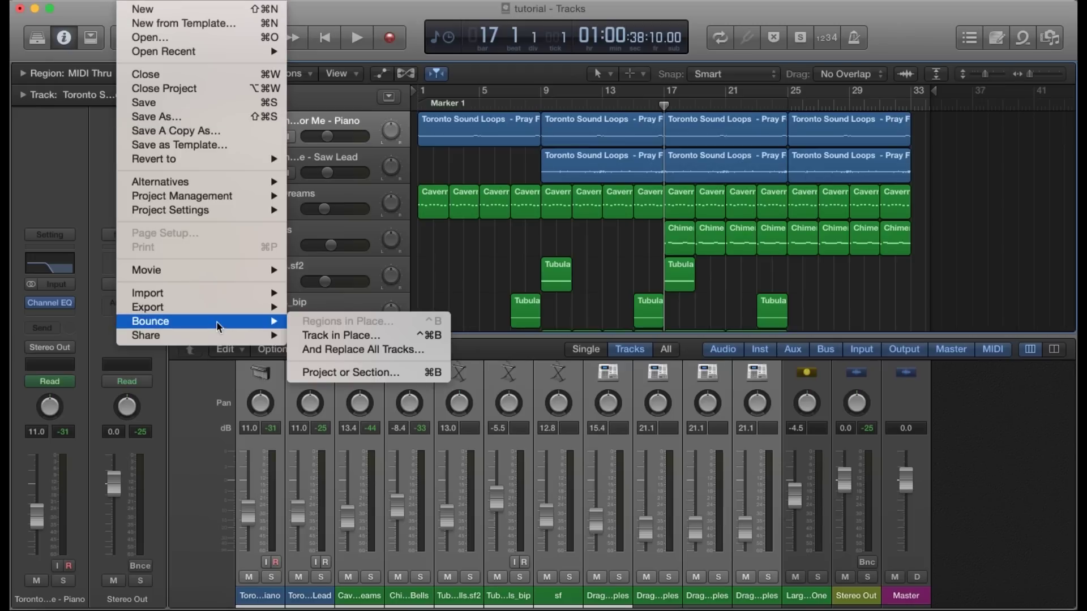
{"action": "left_click", "coordinate": [386, 349]}
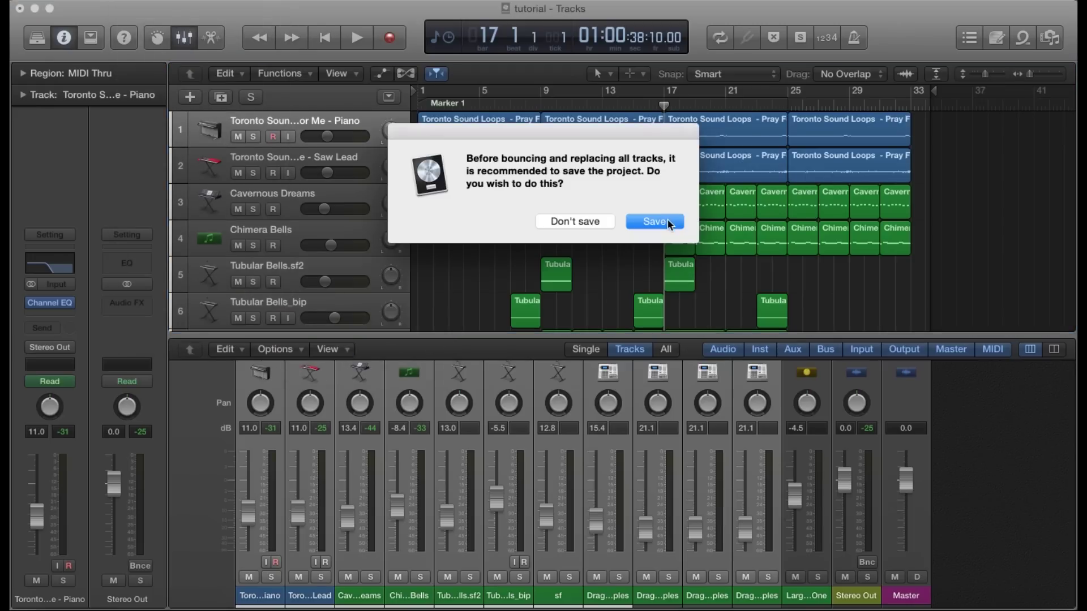
{"action": "left_click", "coordinate": [668, 221]}
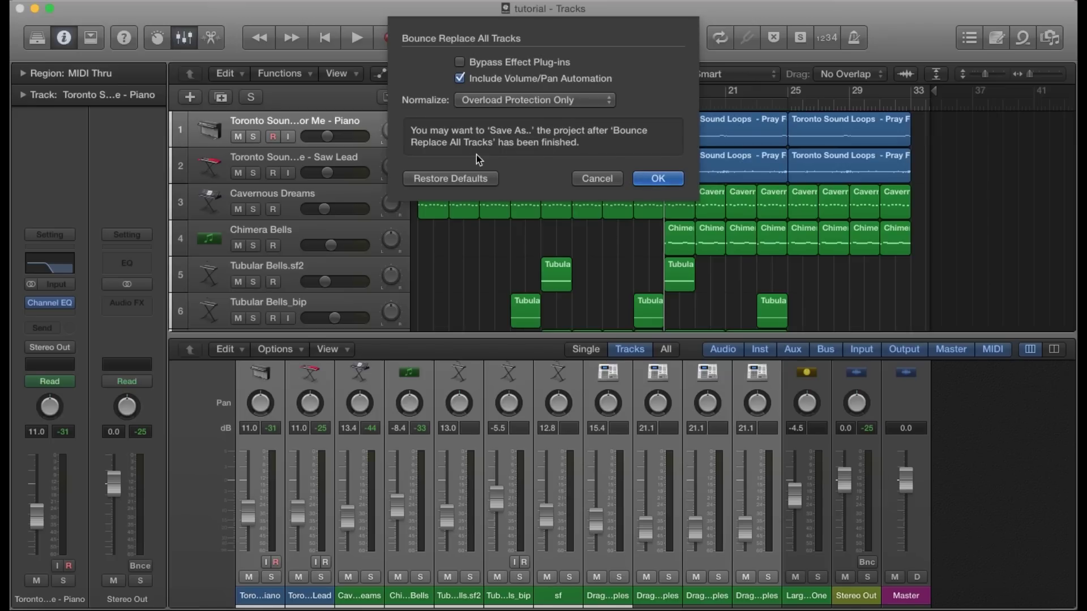
{"action": "left_click", "coordinate": [657, 178]}
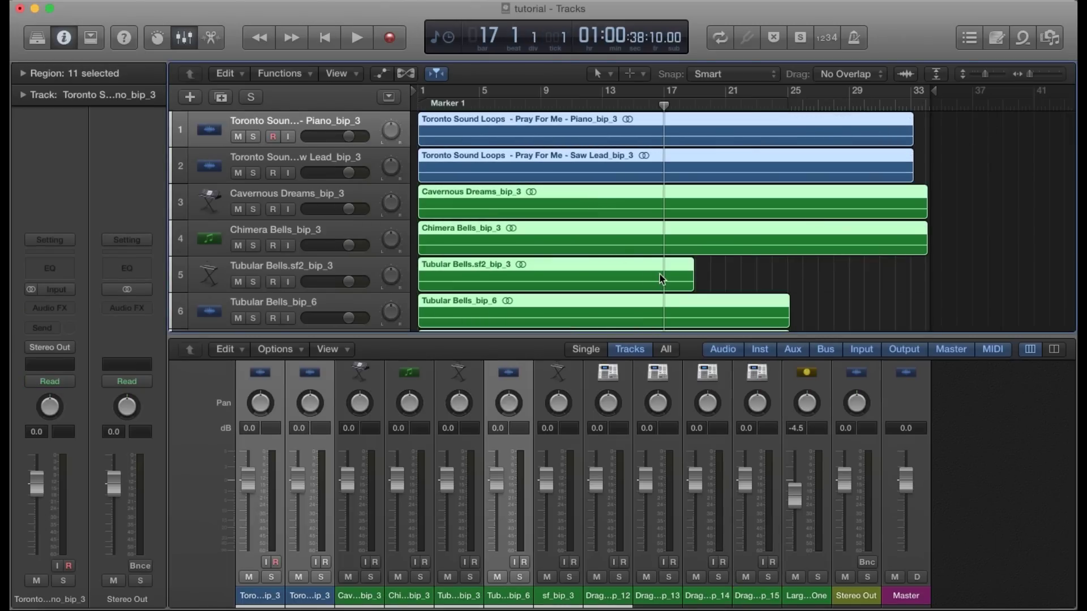
Play the bounced tracks from bar 1, skip ahead to the full section, and check the Stereo Out peak level.
{"action": "scroll", "coordinate": [660, 274], "scroll_direction": "down", "scroll_amount": 2}
{"action": "scroll", "coordinate": [660, 274], "scroll_direction": "up", "scroll_amount": 2}
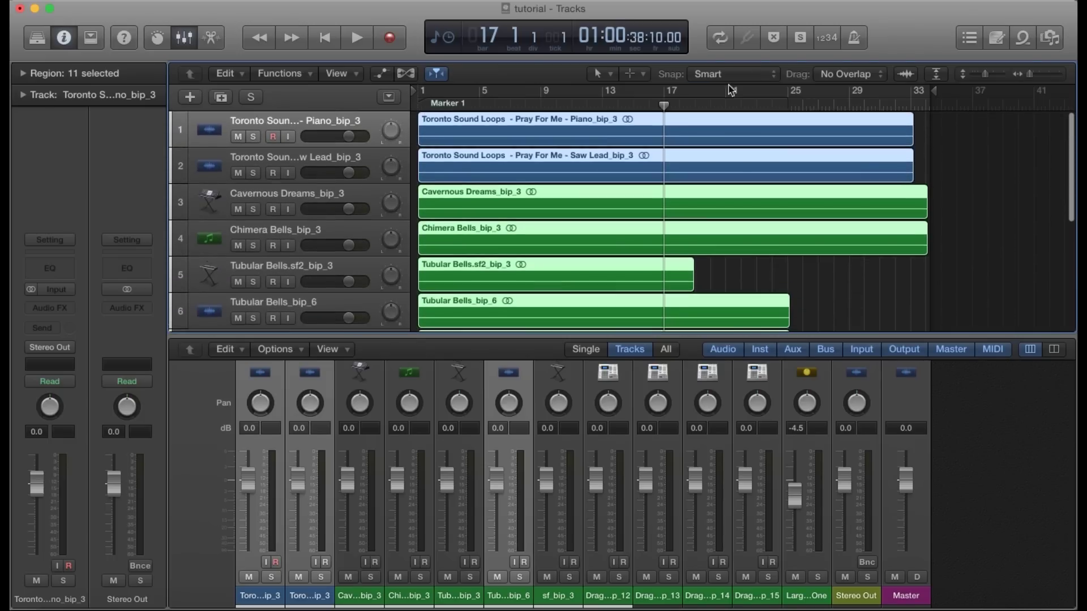
{"action": "left_click_drag", "start_coordinate": [663, 104], "coordinate": [419, 104]}
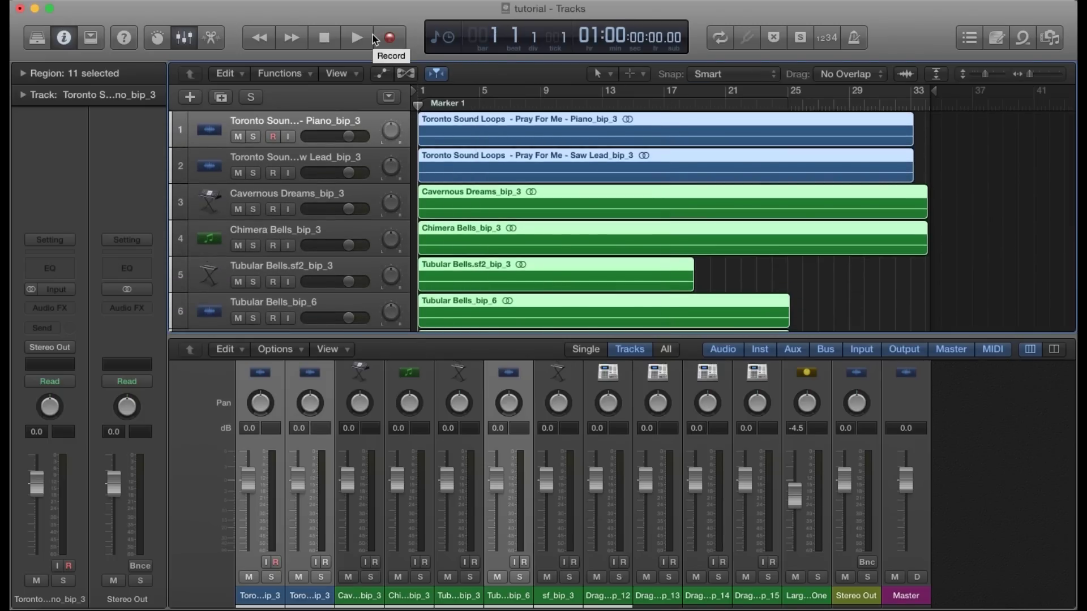
{"action": "key", "text": "space"}
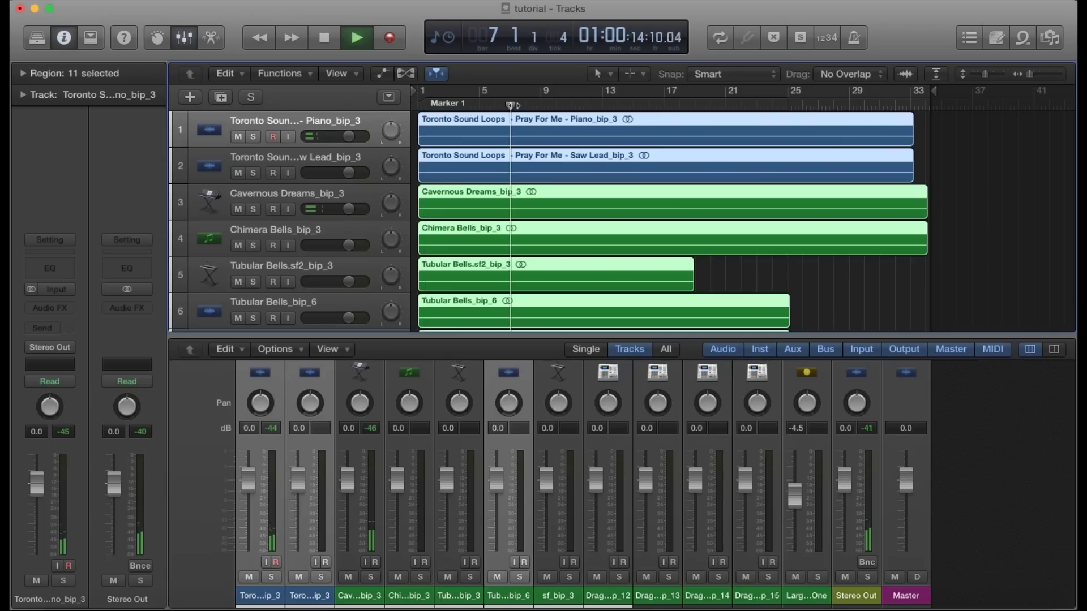
{"action": "left_click", "coordinate": [656, 110]}
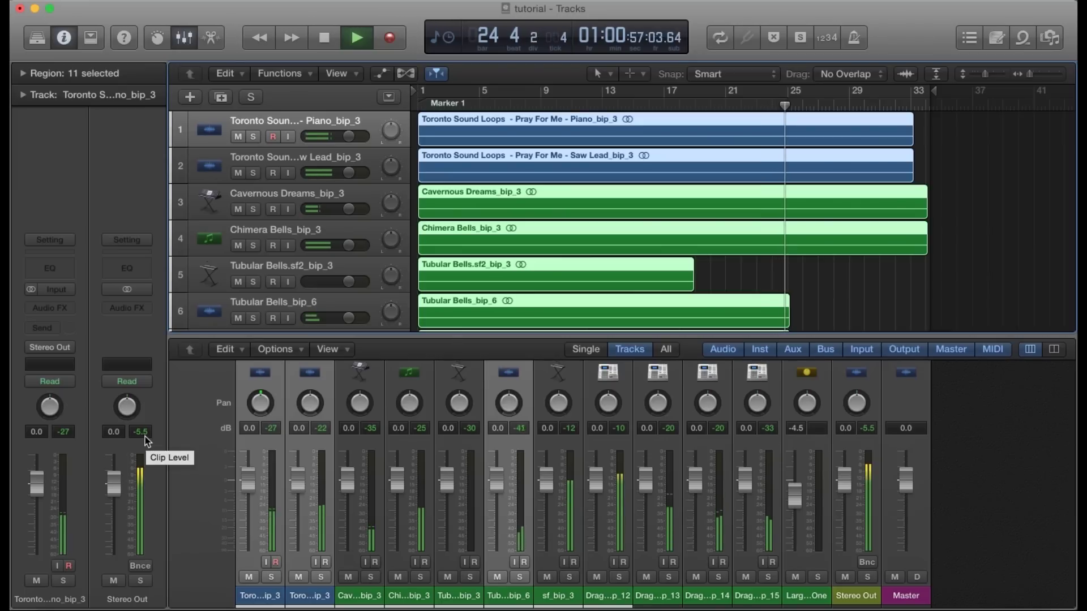
{"action": "key", "text": "space"}
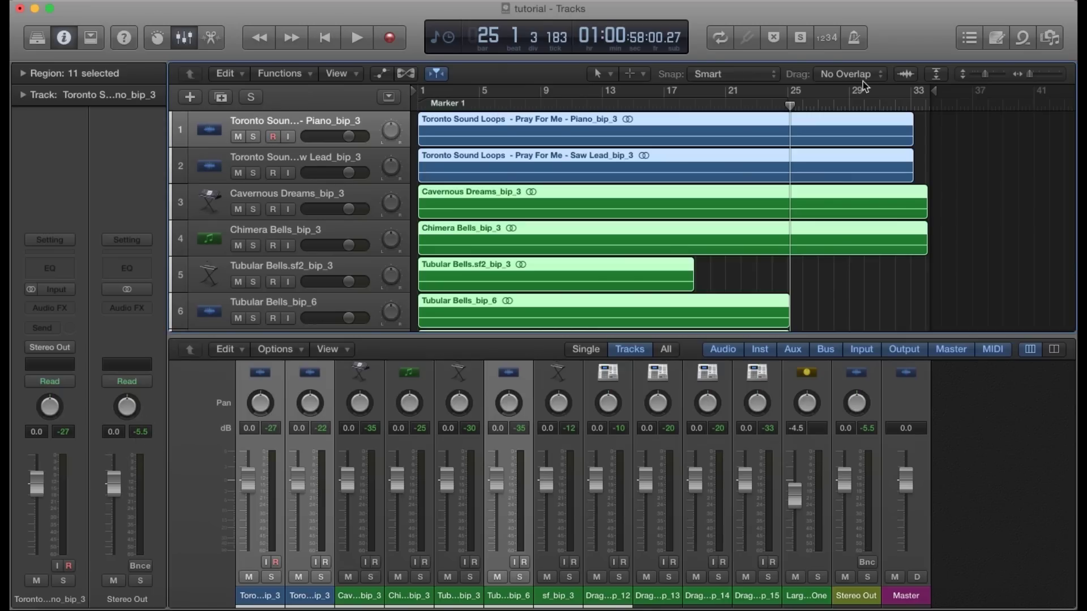
Split the bounced regions on all tracks at bar 9 and at bar 25.
{"action": "left_click_drag", "start_coordinate": [790, 107], "coordinate": [542, 120]}
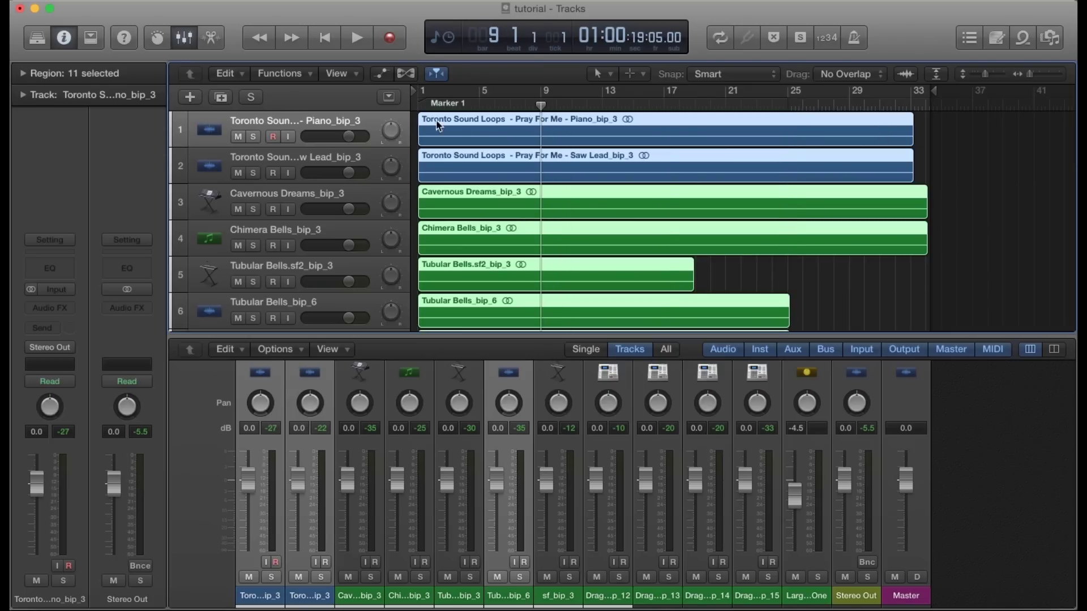
{"action": "mouse_move", "coordinate": [533, 107]}
{"action": "left_mouse_down"}
{"action": "mouse_move", "coordinate": [574, 108]}
{"action": "mouse_move", "coordinate": [535, 107]}
{"action": "left_mouse_up"}
{"action": "scroll", "coordinate": [476, 210], "scroll_direction": "down", "scroll_amount": 10}
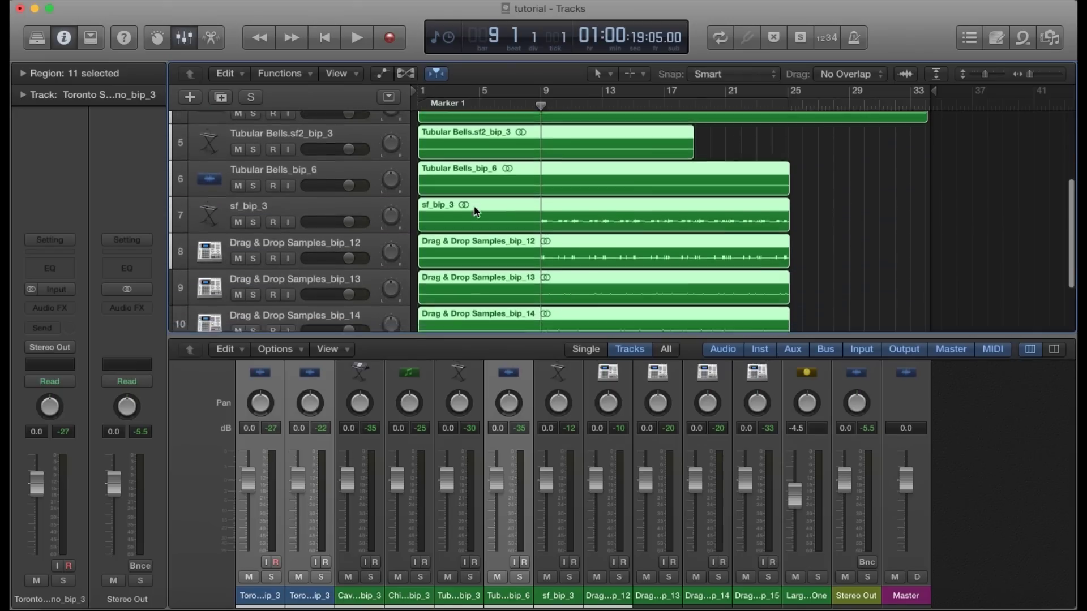
{"action": "scroll", "coordinate": [474, 206], "scroll_direction": "up", "scroll_amount": 10}
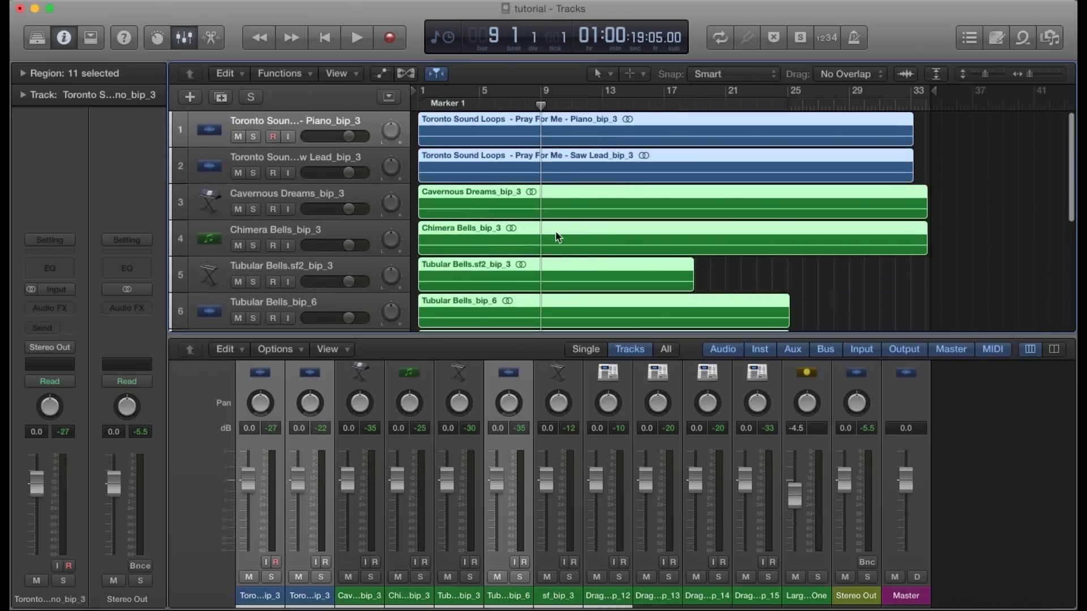
{"action": "key", "text": "super+t"}
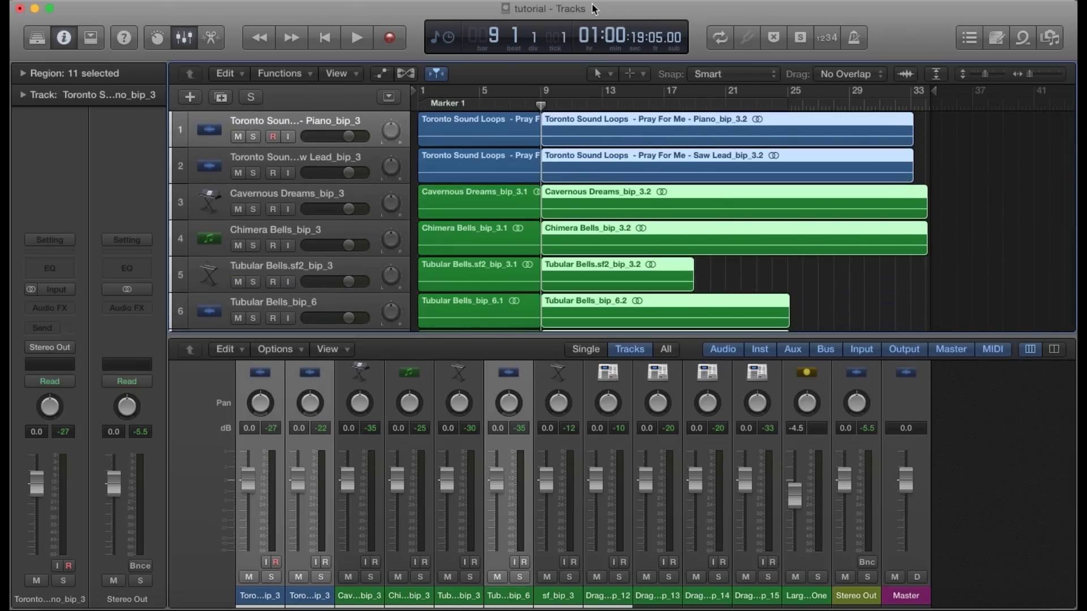
{"action": "left_click_drag", "start_coordinate": [541, 107], "coordinate": [788, 103]}
{"action": "key", "text": "super+t"}
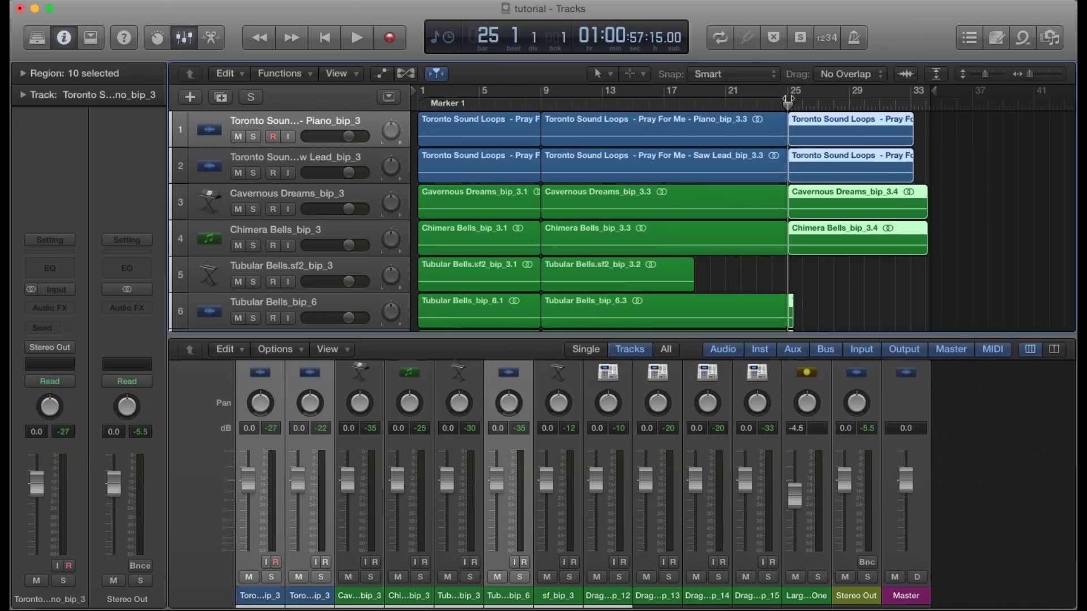
Delete the short leftover regions after bar 25 on the Tubular Bells_bip_6, sf and Drag & Drop Samples tracks.
{"action": "scroll", "coordinate": [832, 308], "scroll_direction": "down", "scroll_amount": 8}
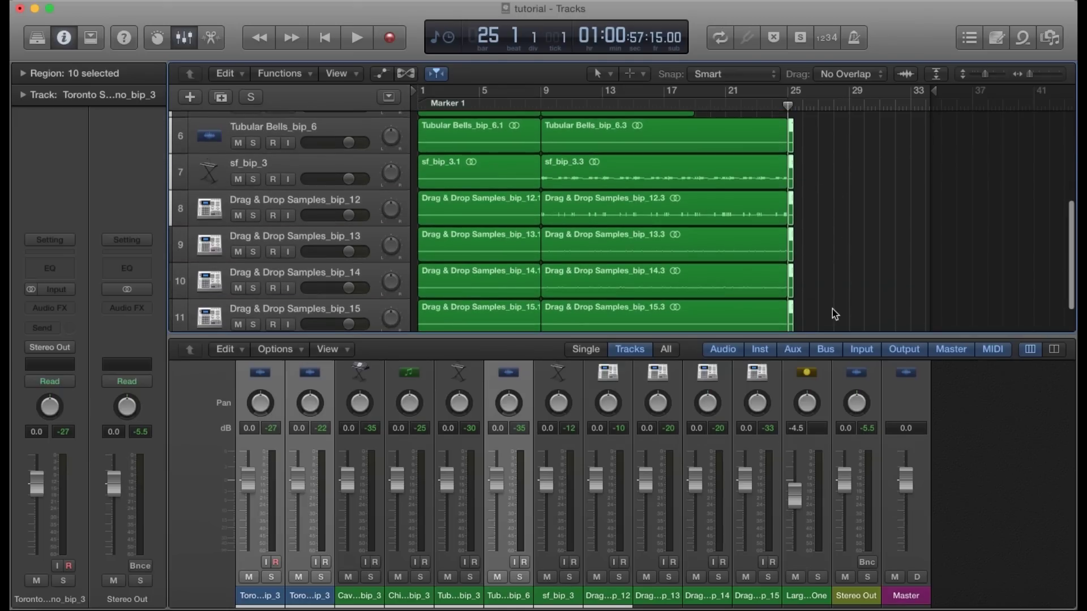
{"action": "scroll", "coordinate": [832, 309], "scroll_direction": "up", "scroll_amount": 2}
{"action": "left_click_drag", "start_coordinate": [809, 149], "coordinate": [791, 333]}
{"action": "left_click_drag", "start_coordinate": [791, 267], "coordinate": [790, 281]}
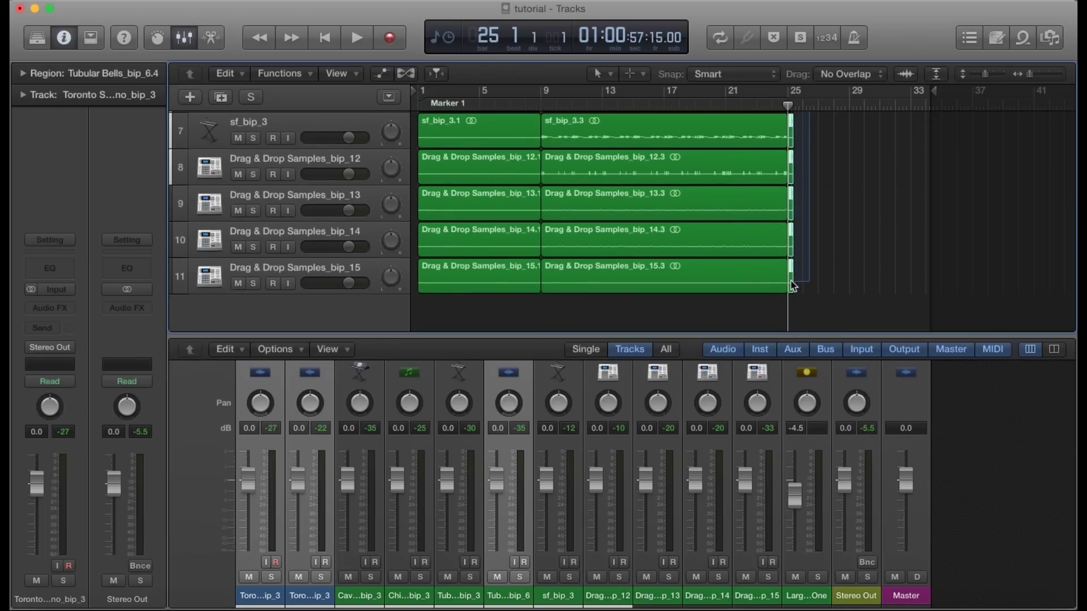
{"action": "left_click", "coordinate": [790, 281]}
{"action": "scroll", "coordinate": [790, 280], "scroll_direction": "up", "scroll_amount": 8}
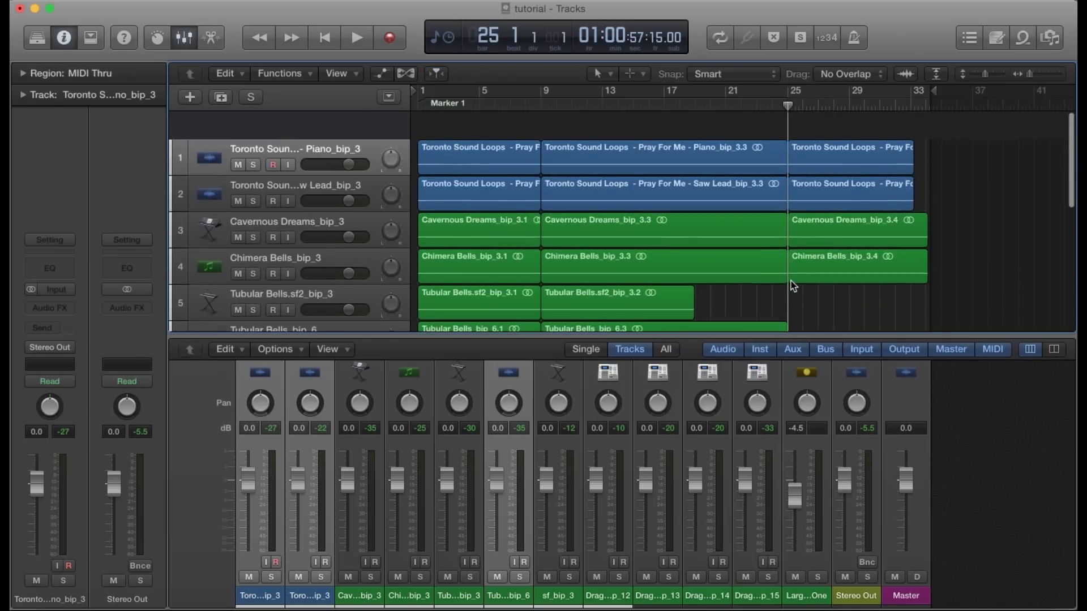
Split the last regions of the Piano, Saw Lead, Cavernous Dreams and Chimera Bells tracks at bar 33 and delete their tails.
{"action": "left_click_drag", "start_coordinate": [787, 107], "coordinate": [911, 102]}
{"action": "left_click_drag", "start_coordinate": [855, 314], "coordinate": [827, 120]}
{"action": "key", "text": "super+t"}
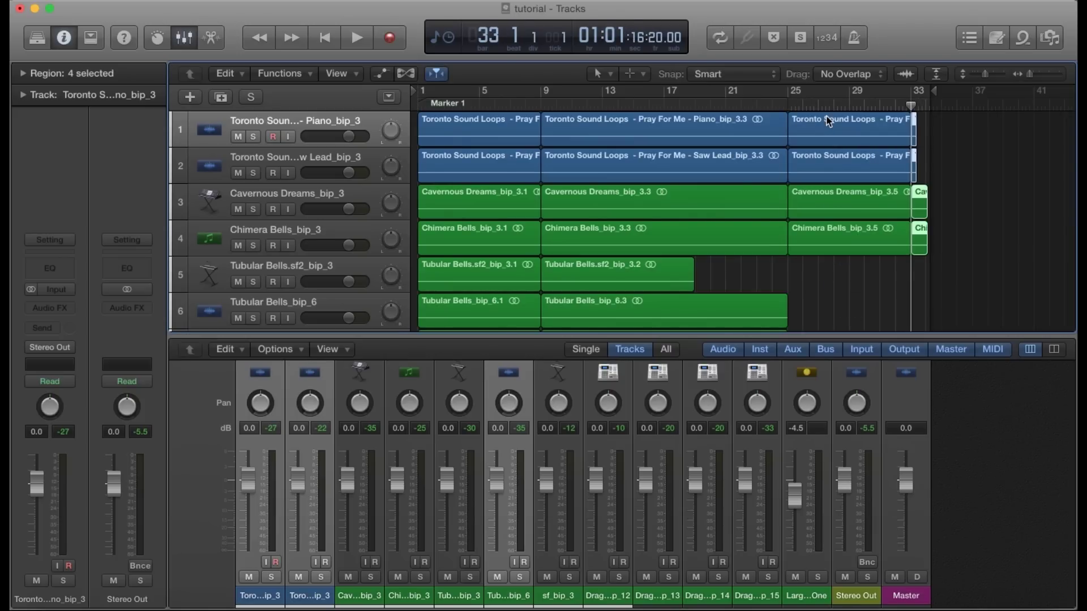
{"action": "key", "text": "Delete"}
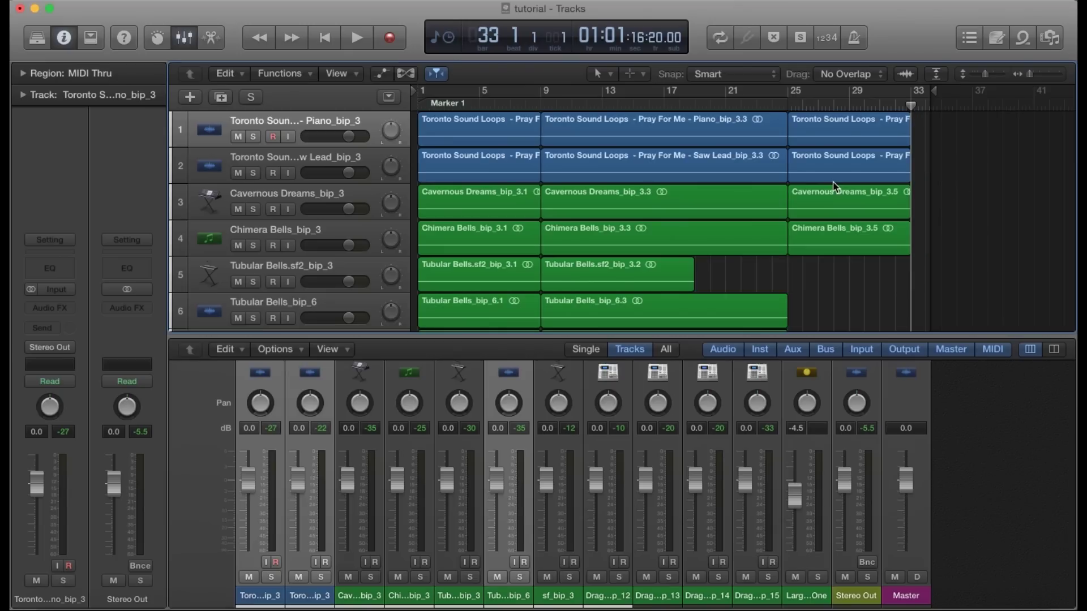
{"action": "scroll", "coordinate": [833, 182], "scroll_direction": "down", "scroll_amount": 3}
{"action": "scroll", "coordinate": [833, 182], "scroll_direction": "up", "scroll_amount": 3}
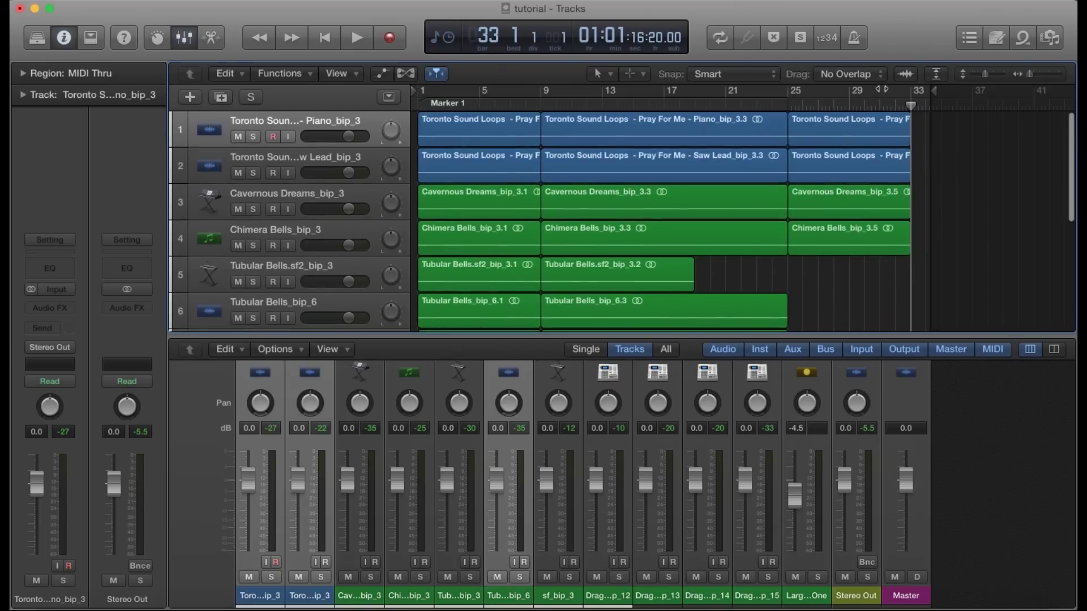
Delete the empty opening regions before bar 9 on the Saw Lead and Chimera Bells tracks.
{"action": "left_click_drag", "start_coordinate": [985, 75], "coordinate": [991, 74]}
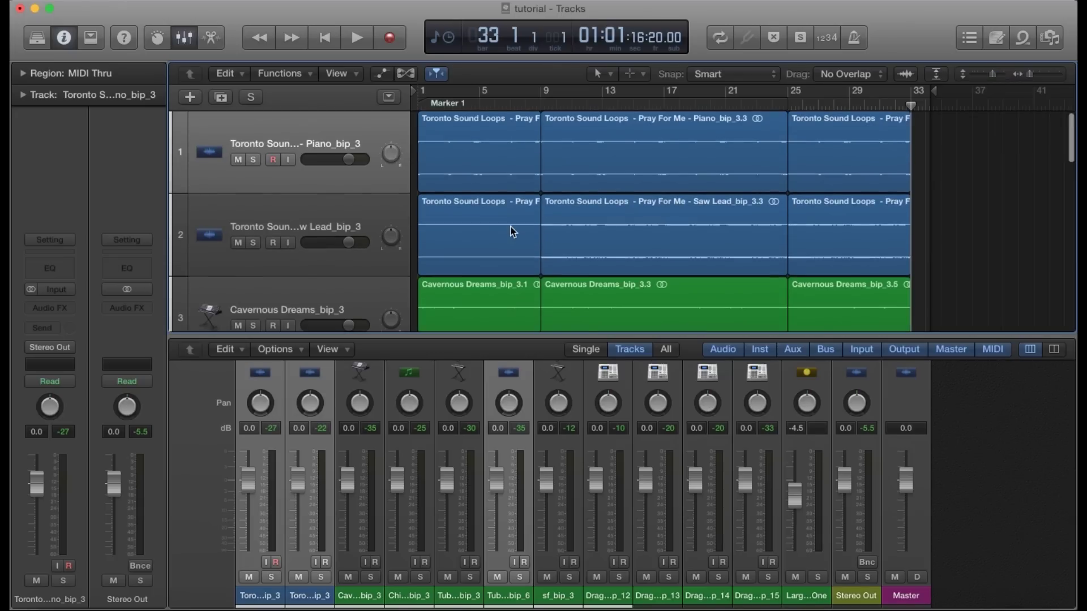
{"action": "scroll", "coordinate": [512, 232], "scroll_direction": "down", "scroll_amount": 3}
{"action": "left_click", "coordinate": [484, 182]}
{"action": "key", "text": "Delete"}
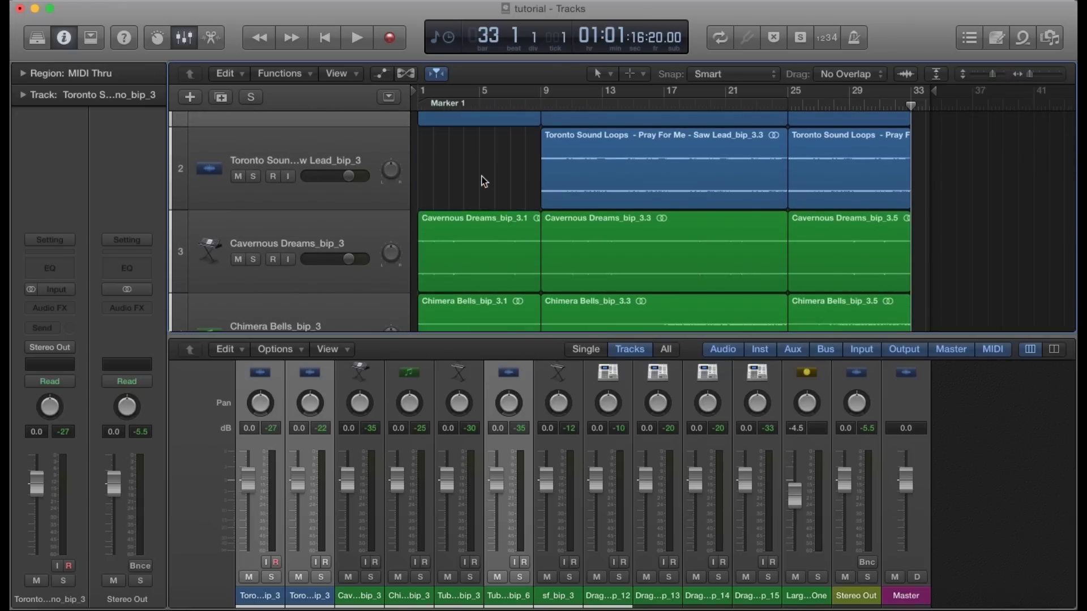
{"action": "scroll", "coordinate": [484, 181], "scroll_direction": "down", "scroll_amount": 3}
{"action": "left_click", "coordinate": [472, 201]}
{"action": "key", "text": "Delete"}
{"action": "scroll", "coordinate": [473, 202], "scroll_direction": "down", "scroll_amount": 3}
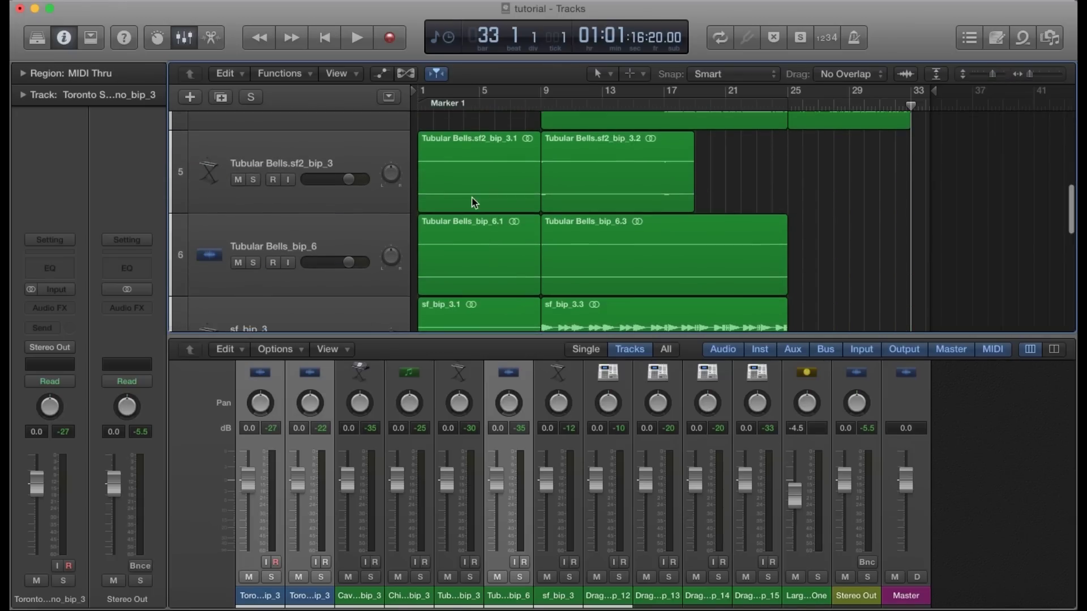
Delete the opening regions before bar 9 on tracks 5 to 9, from Tubular Bells.sf2_bip_3 through Drag & Drop Samples_bip_13.
{"action": "left_click_drag", "start_coordinate": [484, 127], "coordinate": [452, 329]}
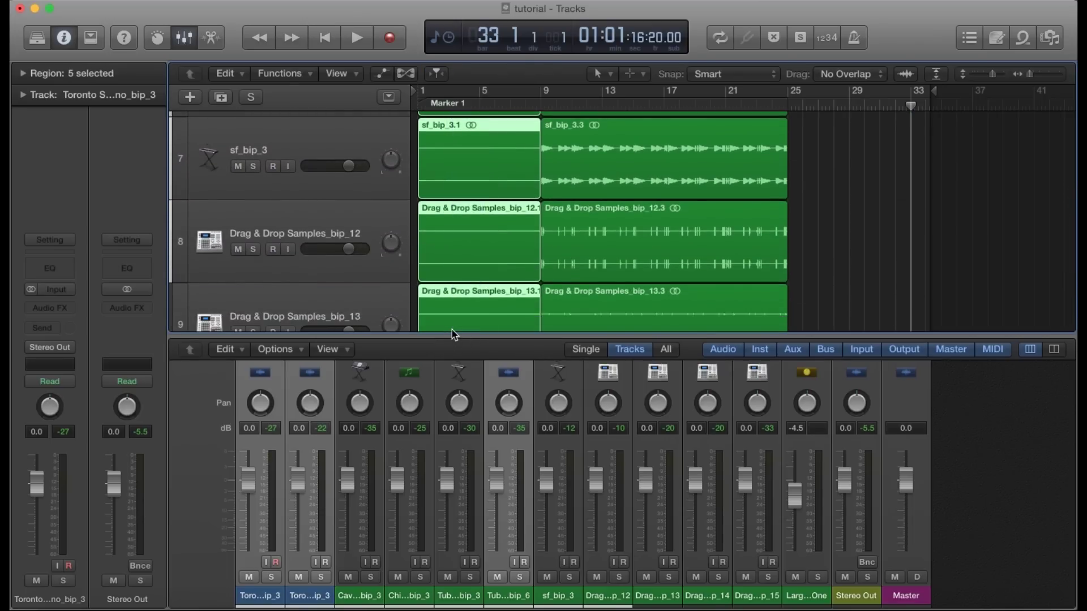
{"action": "key", "text": "Delete"}
{"action": "scroll", "coordinate": [457, 218], "scroll_direction": "down", "scroll_amount": 3}
{"action": "scroll", "coordinate": [457, 218], "scroll_direction": "down", "scroll_amount": 2}
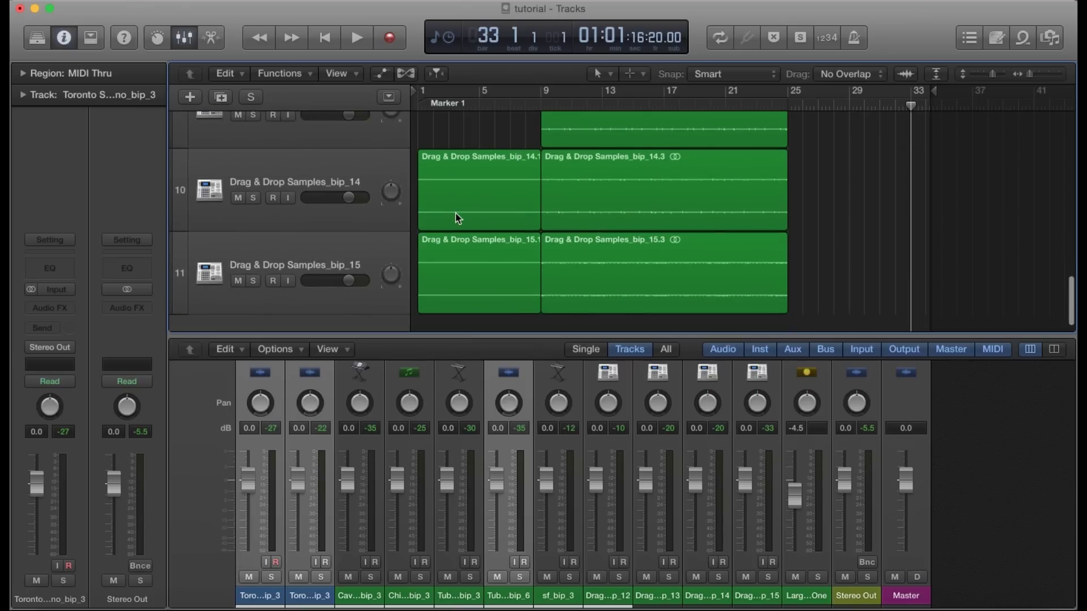
{"action": "key", "text": "super+z"}
{"action": "scroll", "coordinate": [500, 171], "scroll_direction": "up", "scroll_amount": 4}
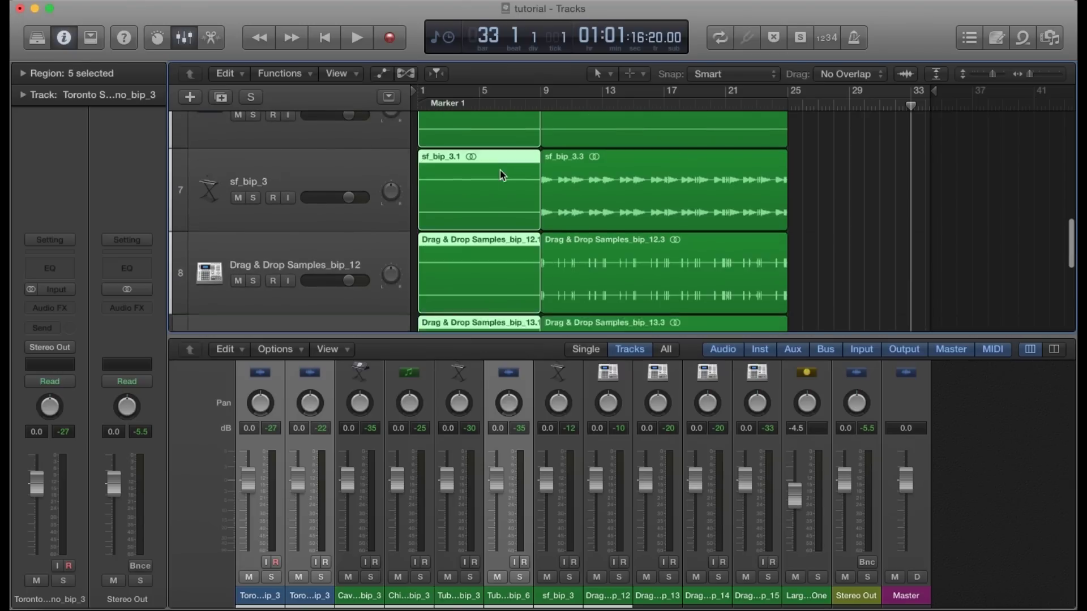
{"action": "scroll", "coordinate": [500, 171], "scroll_direction": "up", "scroll_amount": 3}
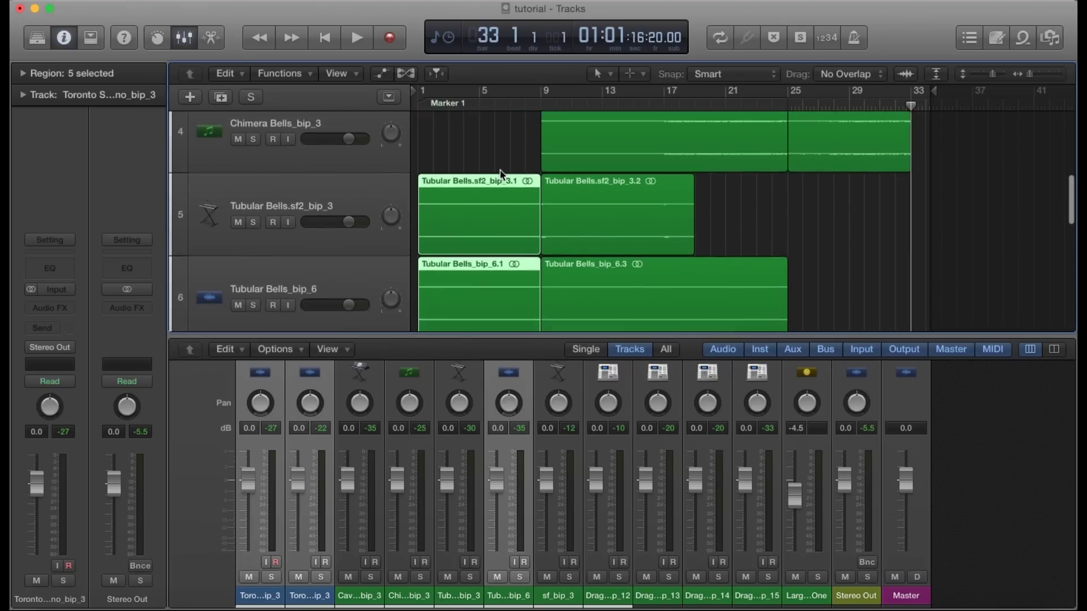
{"action": "scroll", "coordinate": [500, 171], "scroll_direction": "down", "scroll_amount": 1}
{"action": "scroll", "coordinate": [500, 170], "scroll_direction": "down", "scroll_amount": 5}
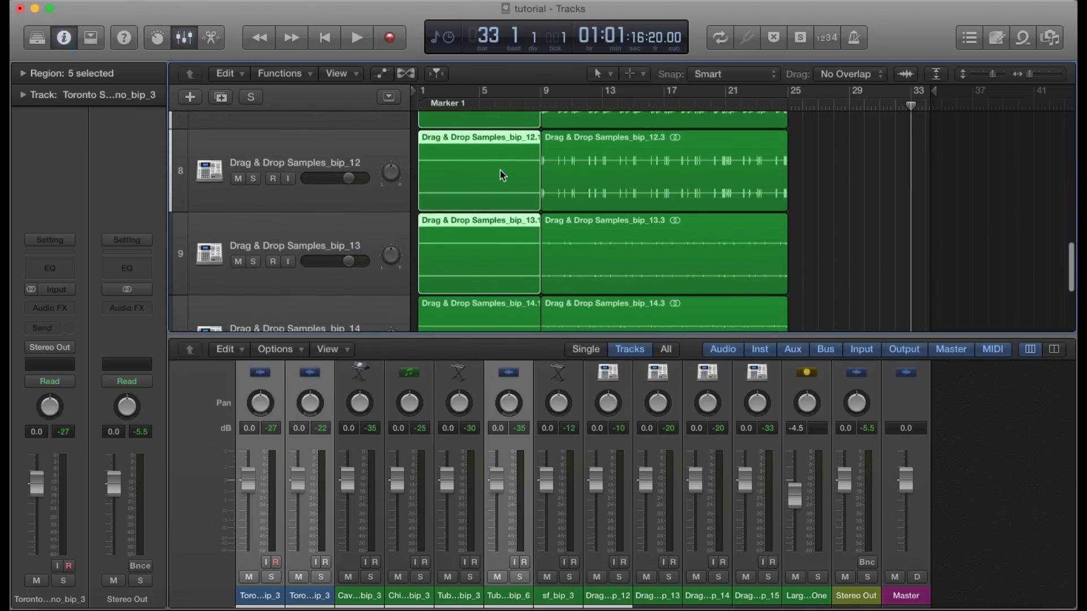
{"action": "key", "text": "Delete"}
Delete the opening regions before bar 9 on the Drag & Drop Samples_bip_14 and Drag & Drop Samples_bip_15 tracks.
{"action": "left_click_drag", "start_coordinate": [485, 185], "coordinate": [475, 335]}
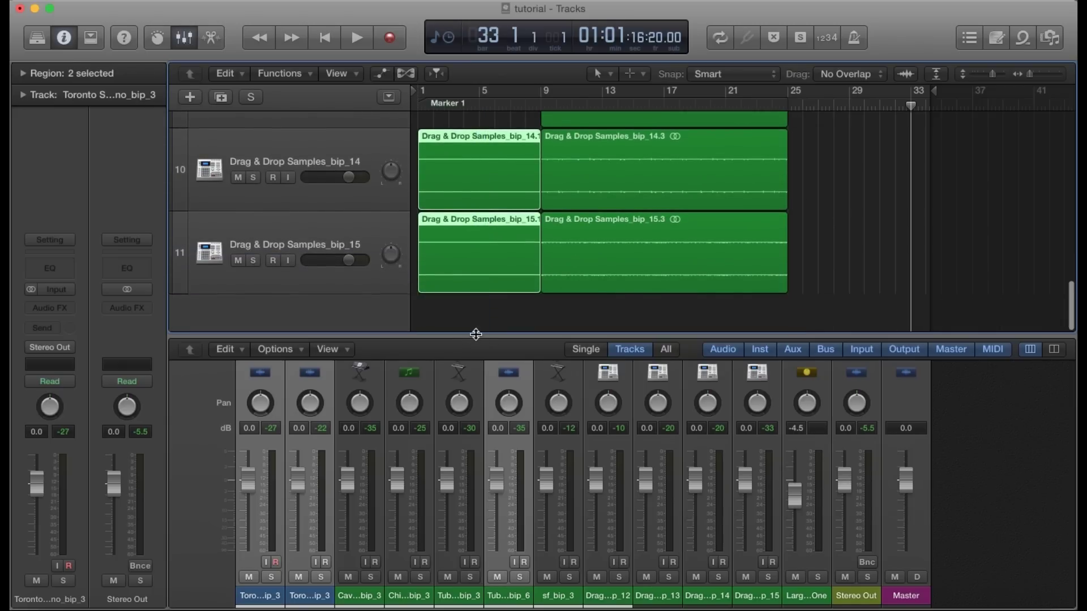
{"action": "key", "text": "Delete"}
{"action": "scroll", "coordinate": [642, 238], "scroll_direction": "up", "scroll_amount": 15}
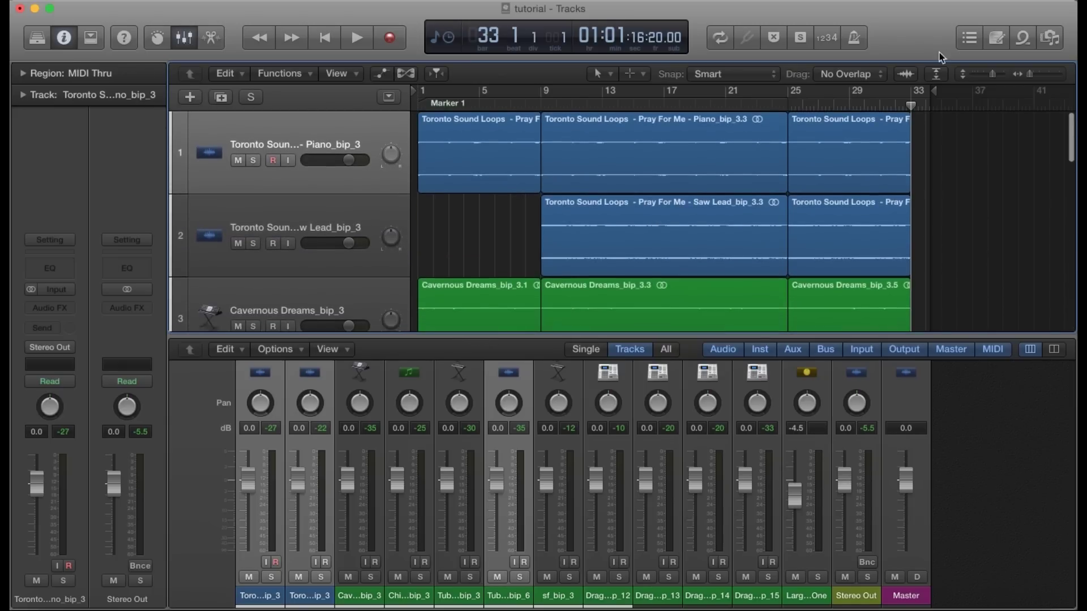
{"action": "left_click", "coordinate": [997, 76]}
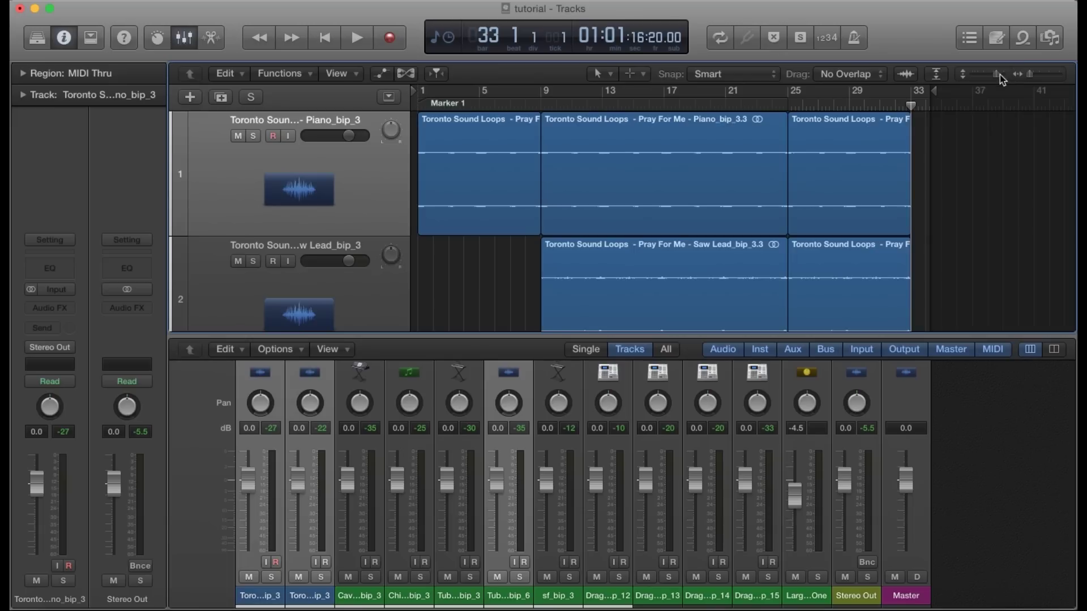
{"action": "left_click_drag", "start_coordinate": [996, 74], "coordinate": [983, 76]}
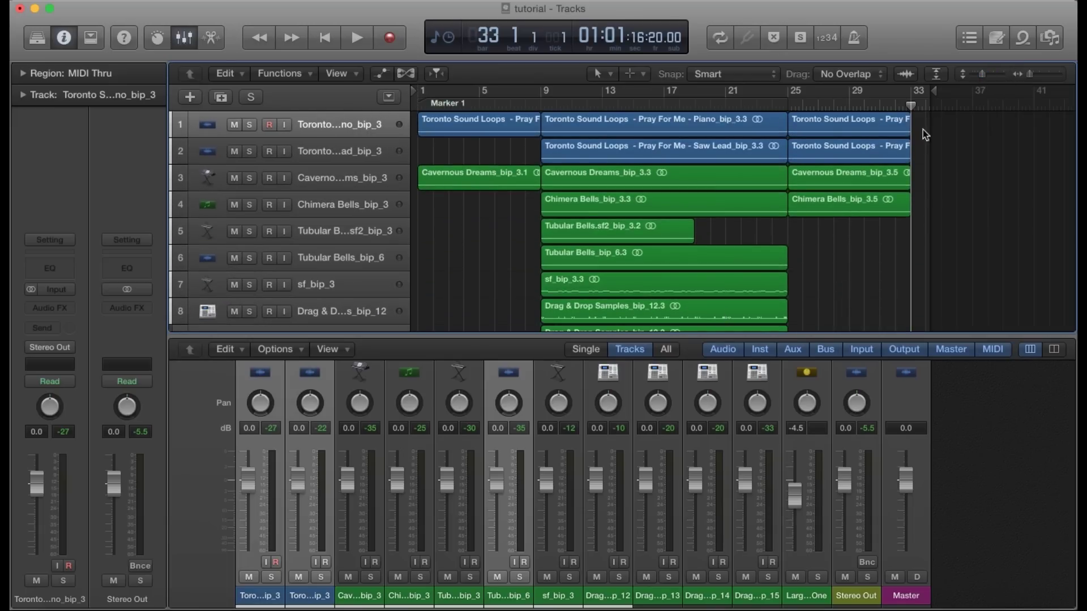
Extend the project end to just past bar 89 and select the regions from bar 9 to bar 33 on all tracks.
{"action": "mouse_move", "coordinate": [933, 94]}
{"action": "left_mouse_down"}
{"action": "mouse_move", "coordinate": [1038, 105]}
{"action": "mouse_move", "coordinate": [1047, 136]}
{"action": "mouse_move", "coordinate": [1074, 128]}
{"action": "mouse_move", "coordinate": [1074, 108]}
{"action": "mouse_move", "coordinate": [1051, 96]}
{"action": "mouse_move", "coordinate": [1071, 99]}
{"action": "mouse_move", "coordinate": [1056, 99]}
{"action": "left_mouse_up"}
{"action": "key", "text": "z"}
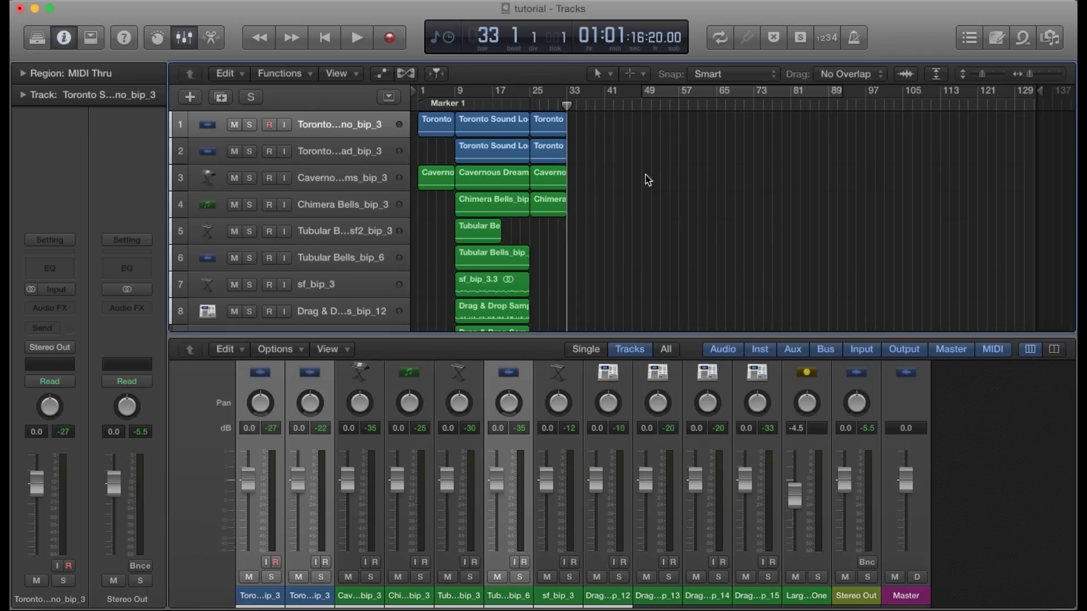
{"action": "mouse_move", "coordinate": [1031, 91]}
{"action": "left_mouse_down"}
{"action": "mouse_move", "coordinate": [831, 105]}
{"action": "mouse_move", "coordinate": [853, 106]}
{"action": "mouse_move", "coordinate": [842, 105]}
{"action": "left_mouse_up"}
{"action": "left_click_drag", "start_coordinate": [623, 114], "coordinate": [463, 291]}
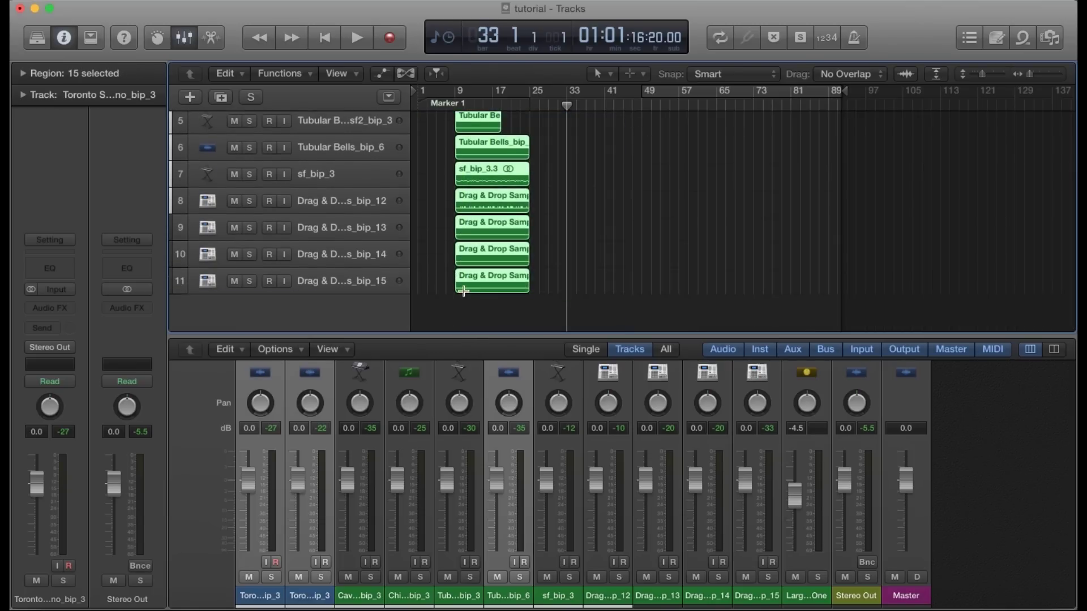
{"action": "scroll", "coordinate": [555, 171], "scroll_direction": "up", "scroll_amount": 4}
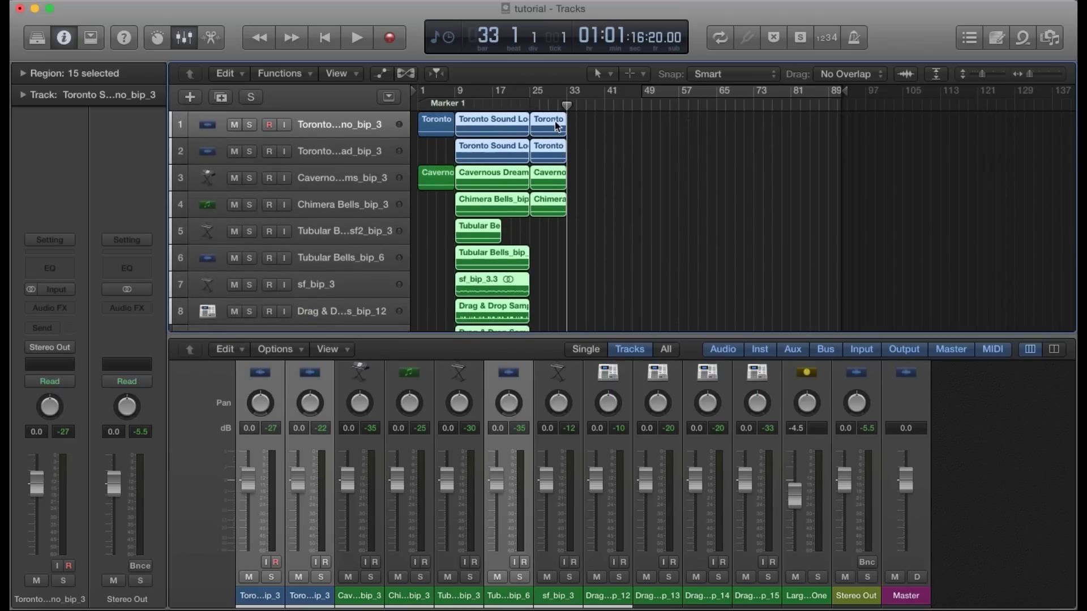
{"action": "left_click", "coordinate": [565, 238]}
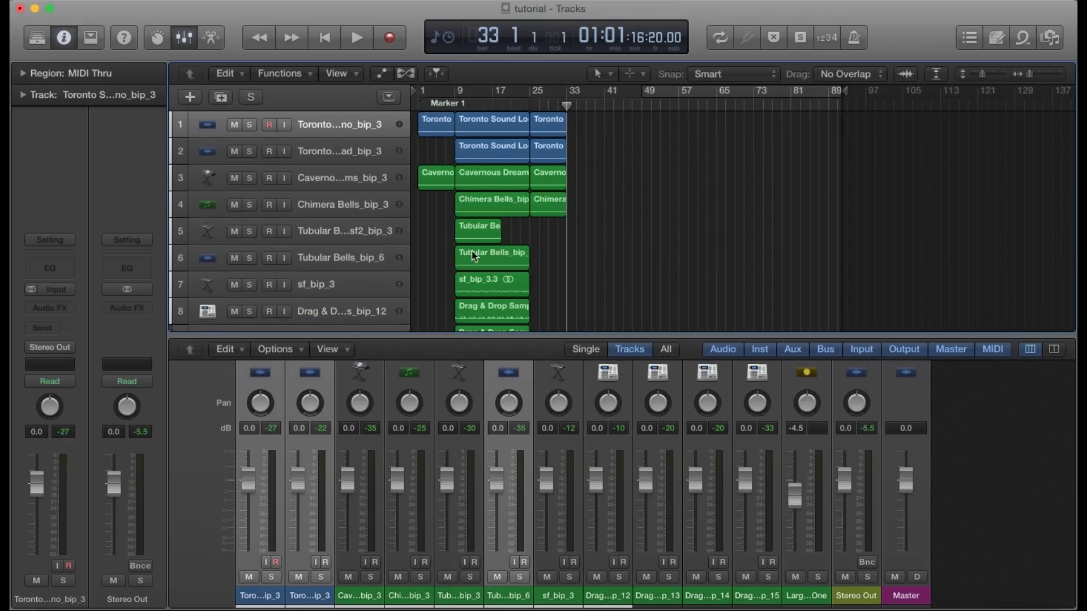
Undo the deletion of the opening regions before bar 9 on the tracks from Tubular Bells.sf2_bip_3 downward.
{"action": "key", "text": "super+Right"}
{"action": "key", "text": "super+Right"}
{"action": "key", "text": "super+Right"}
{"action": "key", "text": "super+Right"}
{"action": "scroll", "coordinate": [472, 251], "scroll_direction": "left", "scroll_amount": 10}
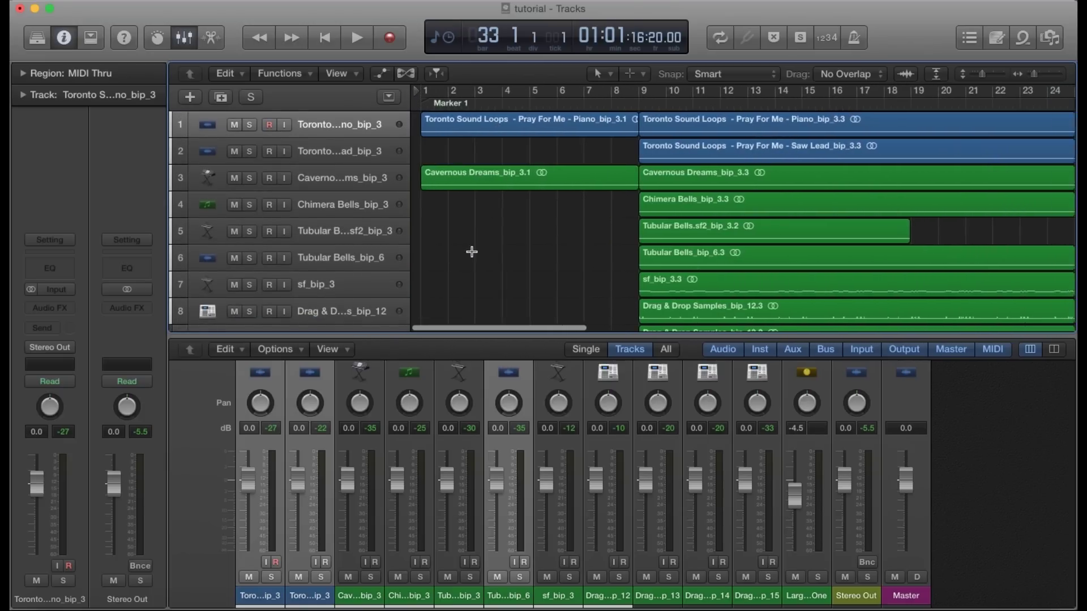
{"action": "key", "text": "super+z"}
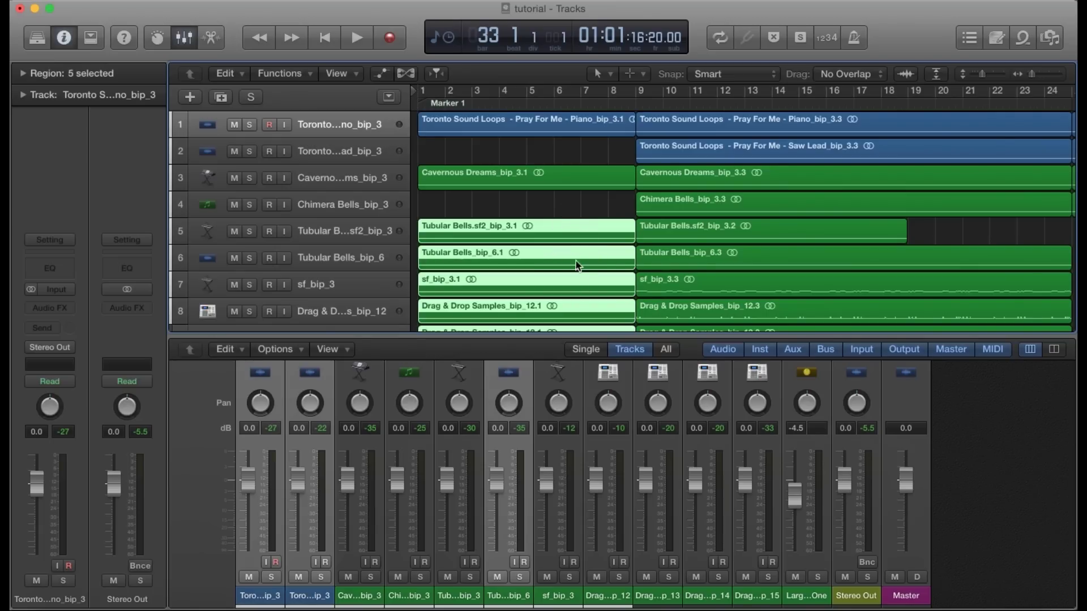
Delete the opening regions before bar 9 on Tubular Bells.sf2_bip_3, sf_bip_3 and Drag & Drop Samples_bip_12, keeping the one on Tubular Bells_bip_6.
{"action": "left_click", "coordinate": [351, 260]}
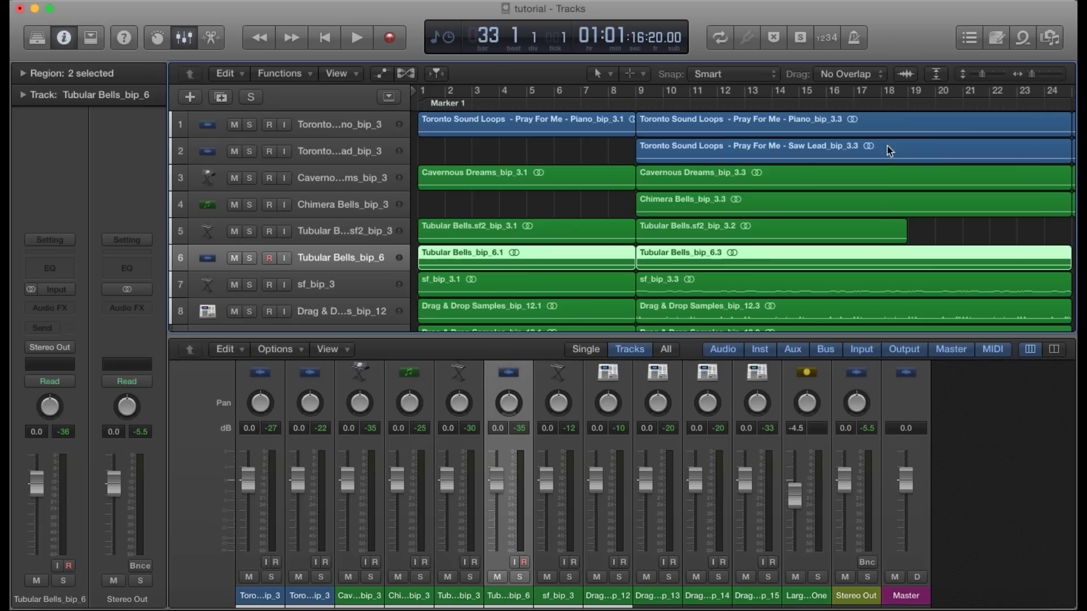
{"action": "left_click_drag", "start_coordinate": [984, 79], "coordinate": [1000, 75]}
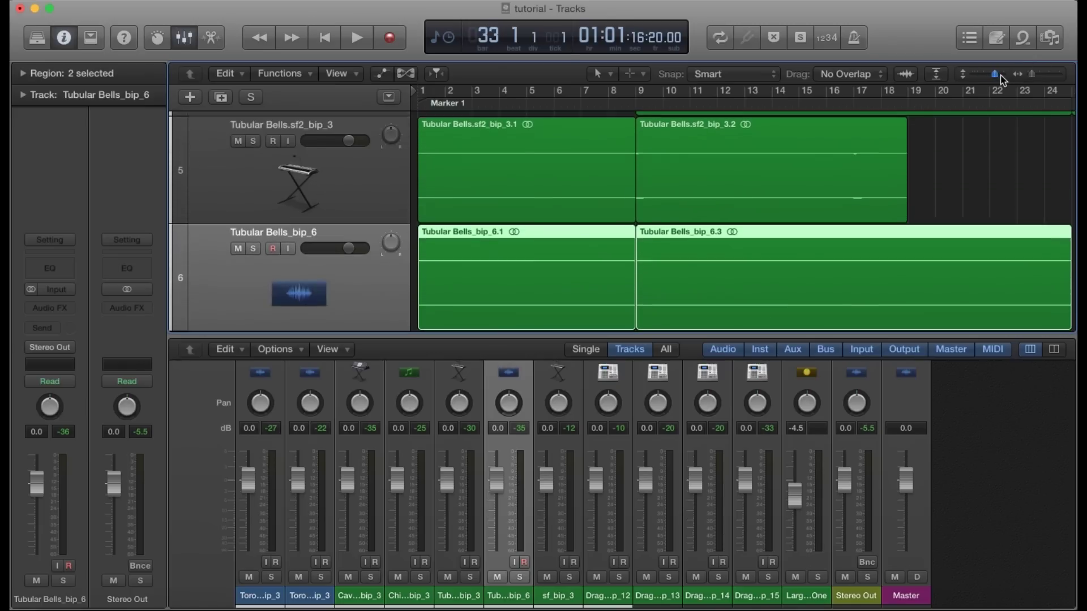
{"action": "left_click", "coordinate": [550, 146]}
{"action": "key", "text": "Delete"}
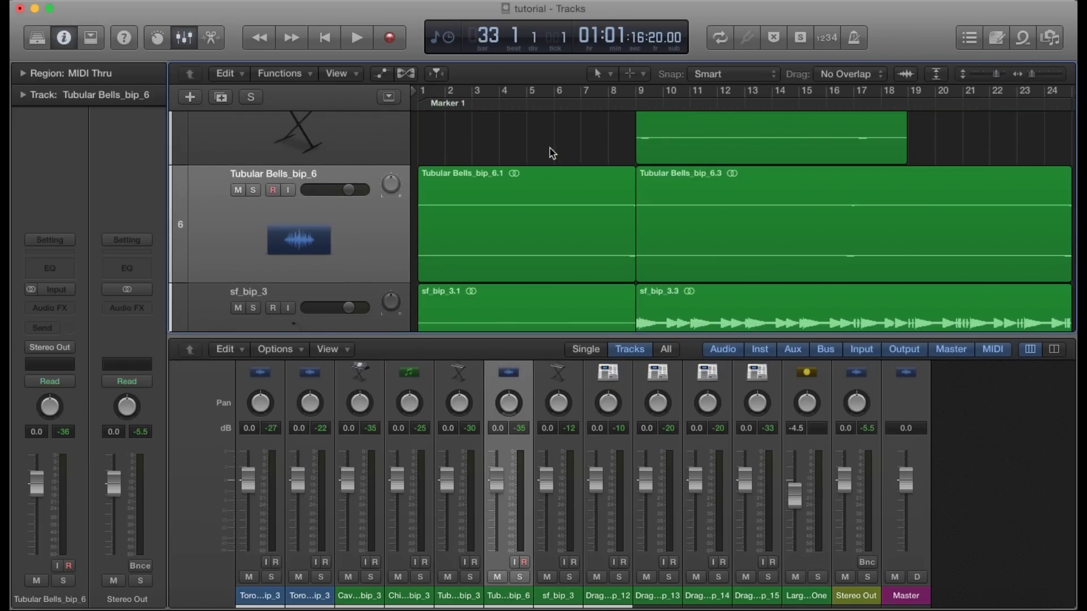
{"action": "scroll", "coordinate": [552, 152], "scroll_direction": "down", "scroll_amount": 4}
{"action": "left_click", "coordinate": [541, 233]}
{"action": "key", "text": "Delete"}
{"action": "scroll", "coordinate": [541, 233], "scroll_direction": "down", "scroll_amount": 2}
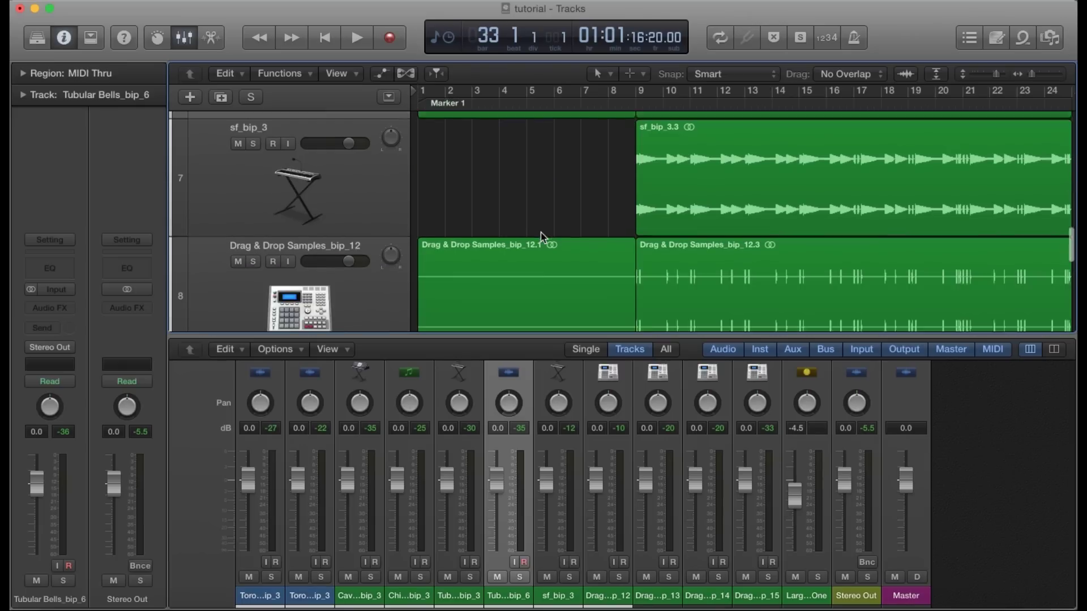
{"action": "left_click", "coordinate": [541, 234]}
{"action": "key", "text": "Delete"}
Delete the opening regions before bar 9 on the Drag & Drop Samples_bip_13, _bip_14 and _bip_15 tracks.
{"action": "scroll", "coordinate": [542, 236], "scroll_direction": "down", "scroll_amount": 3}
{"action": "left_click", "coordinate": [541, 232]}
{"action": "key", "text": "Delete"}
{"action": "scroll", "coordinate": [538, 221], "scroll_direction": "down", "scroll_amount": 3}
{"action": "left_click", "coordinate": [536, 215]}
{"action": "key", "text": "Delete"}
{"action": "scroll", "coordinate": [535, 209], "scroll_direction": "down", "scroll_amount": 2}
{"action": "left_click", "coordinate": [535, 209]}
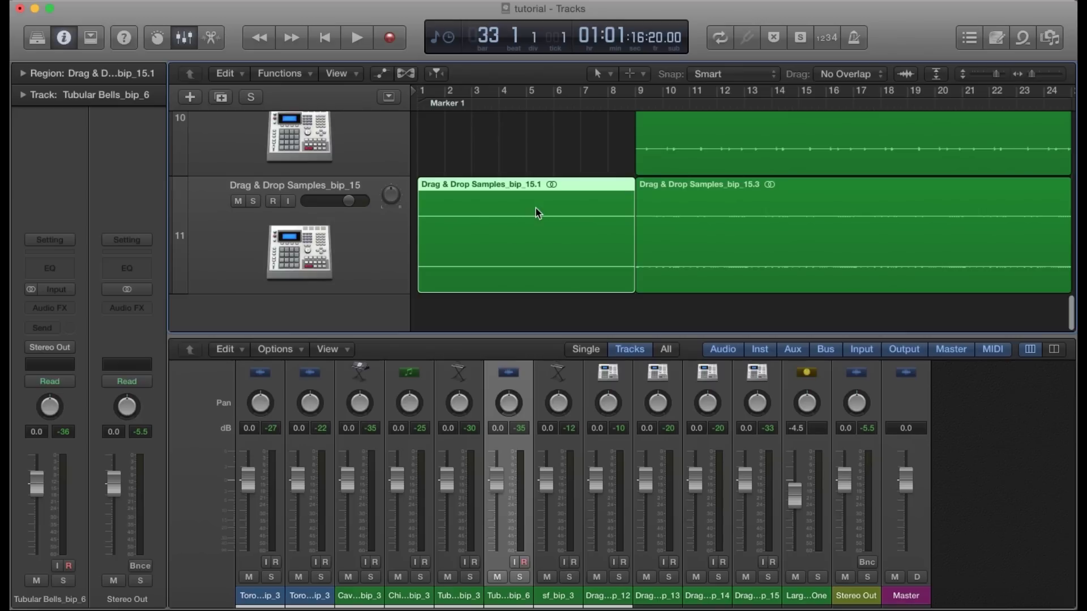
{"action": "key", "text": "Delete"}
{"action": "left_click_drag", "start_coordinate": [994, 74], "coordinate": [980, 76]}
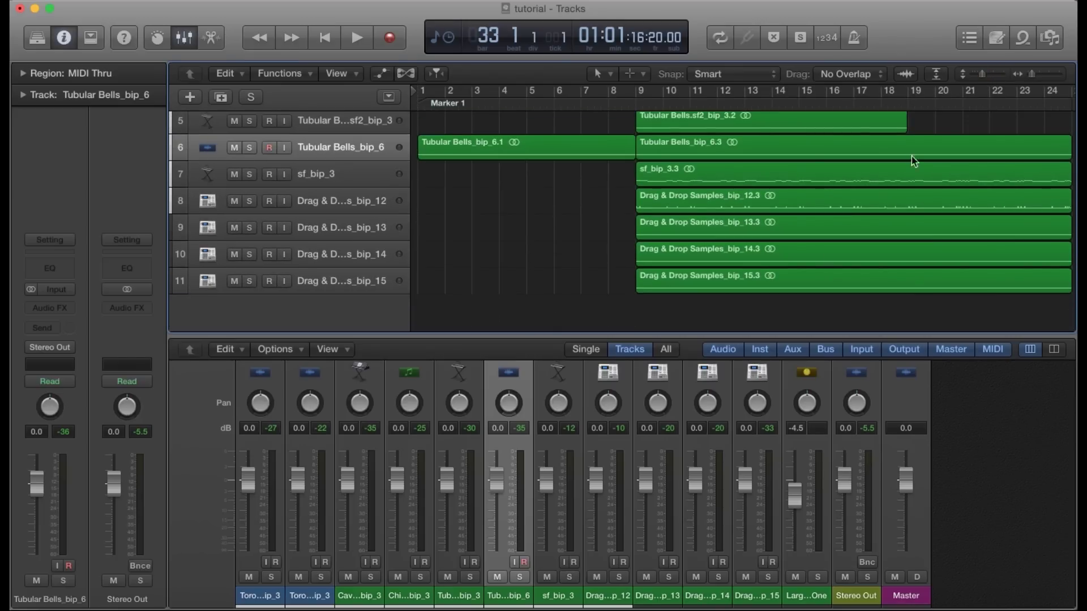
Extend the project end to just past bar 89.
{"action": "key", "text": "super+Left"}
{"action": "key", "text": "super+Left"}
{"action": "scroll", "coordinate": [807, 263], "scroll_direction": "up", "scroll_amount": 5}
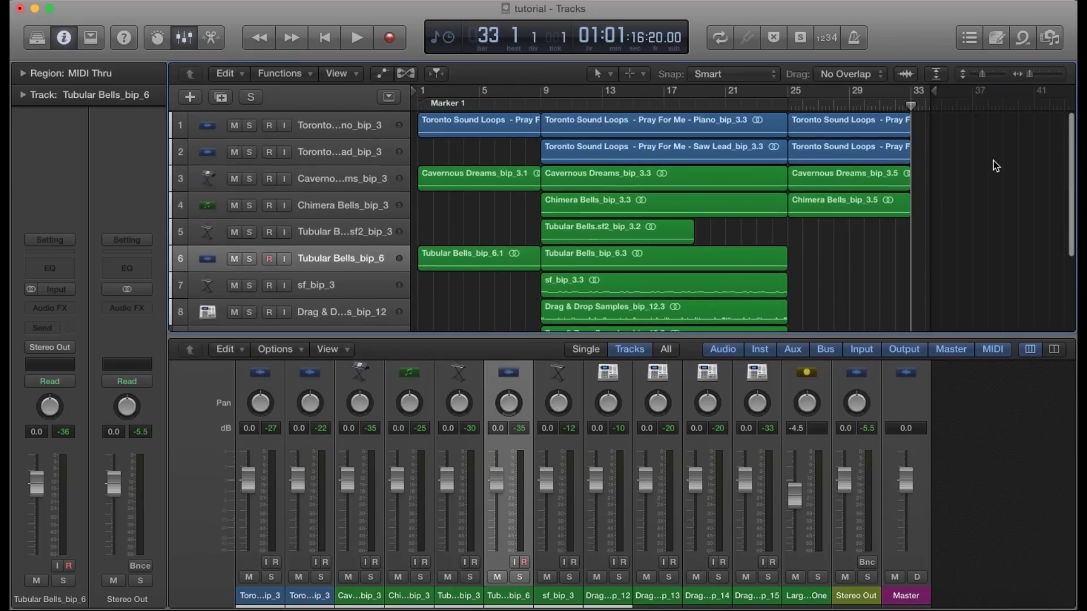
{"action": "left_click_drag", "start_coordinate": [933, 92], "coordinate": [1072, 119]}
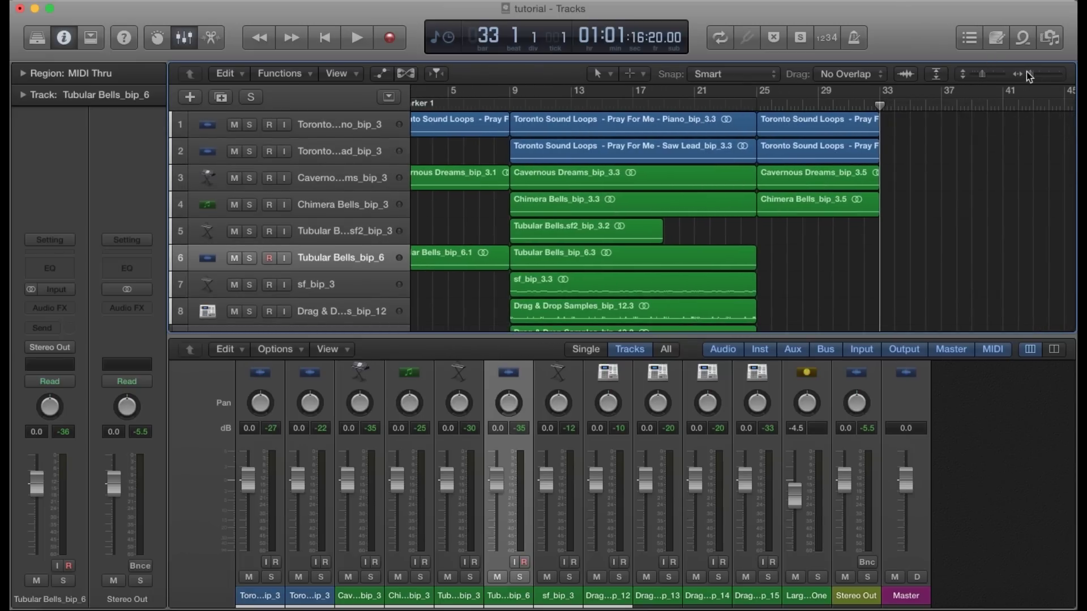
{"action": "key", "text": "super+Left"}
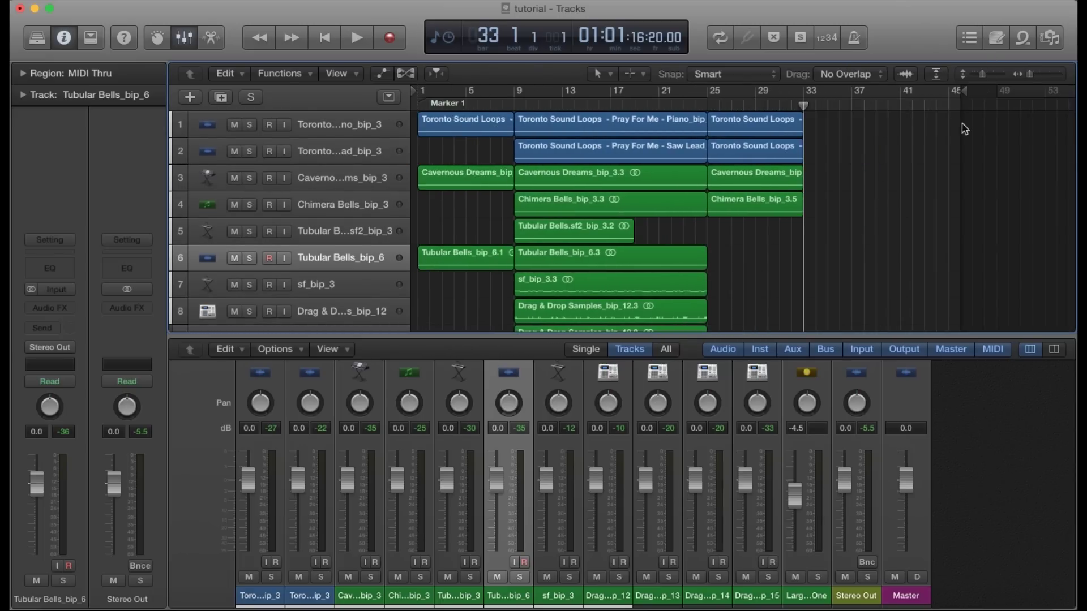
{"action": "left_click_drag", "start_coordinate": [965, 95], "coordinate": [1071, 118]}
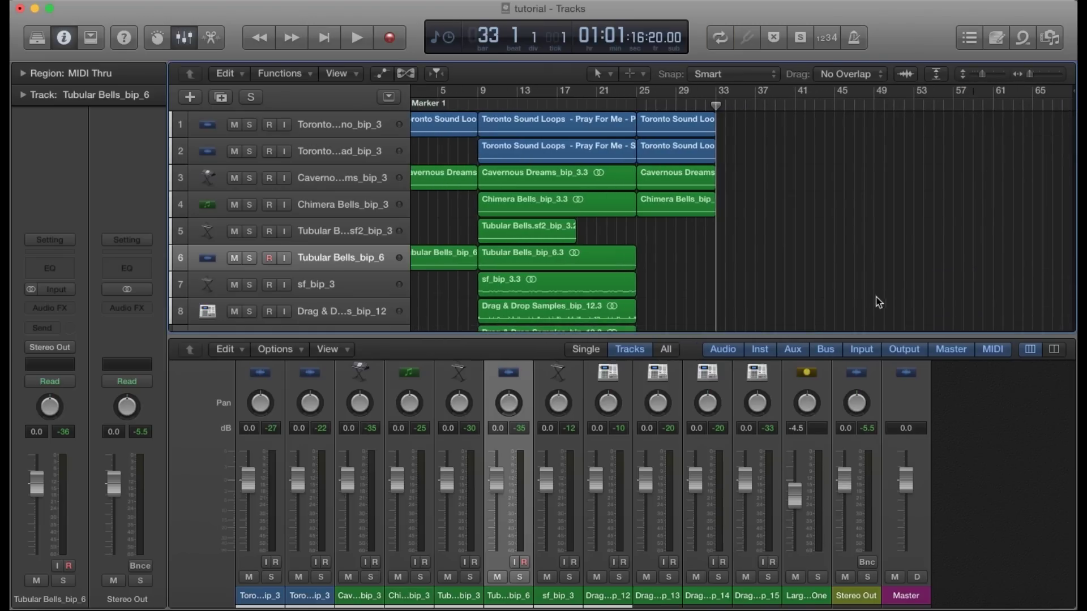
{"action": "key", "text": "super+Left"}
{"action": "mouse_move", "coordinate": [997, 93]}
{"action": "left_mouse_down"}
{"action": "mouse_move", "coordinate": [1071, 97]}
{"action": "mouse_move", "coordinate": [1060, 99]}
{"action": "mouse_move", "coordinate": [1071, 127]}
{"action": "left_mouse_up"}
{"action": "key", "text": "super+Left"}
{"action": "key", "text": "super+Left"}
{"action": "key", "text": "super+Left"}
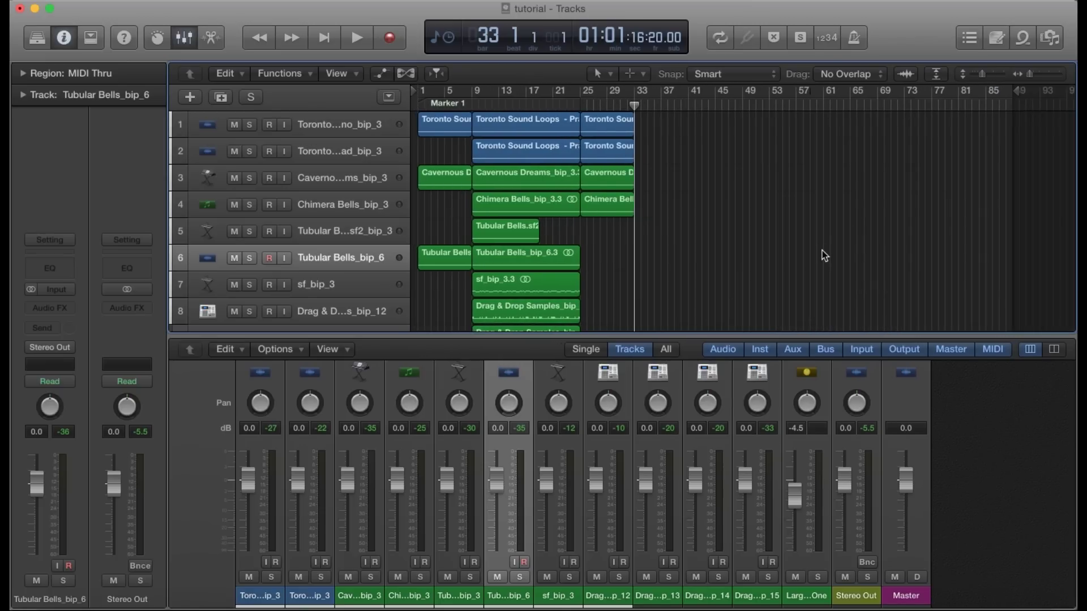
{"action": "left_click_drag", "start_coordinate": [1018, 91], "coordinate": [1026, 91]}
Copy the regions between bars 9 and 33 on all tracks and paste them at bar 33.
{"action": "left_click", "coordinate": [658, 110]}
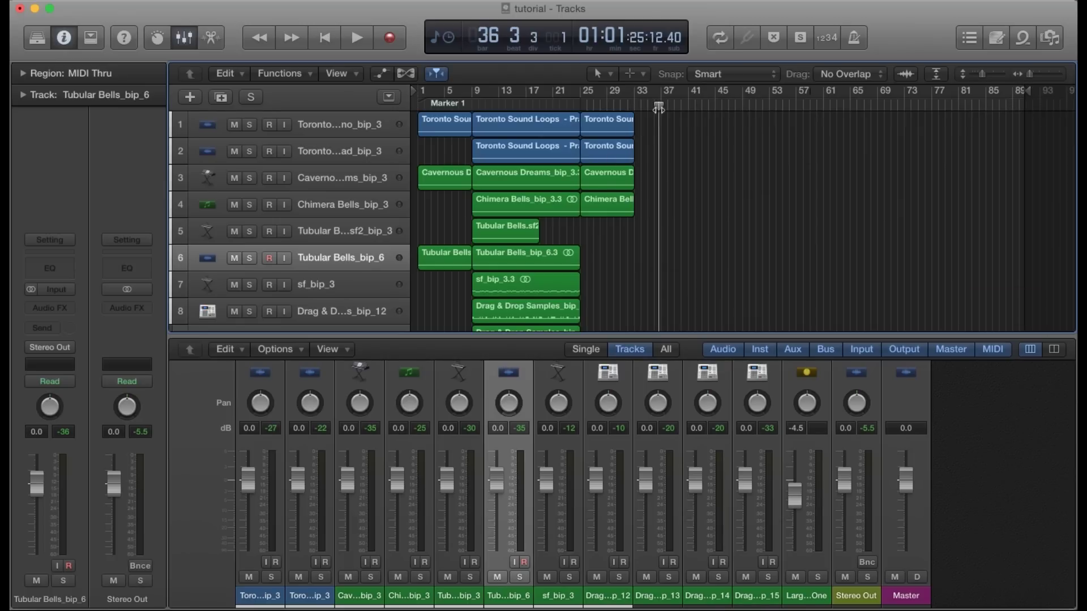
{"action": "left_click_drag", "start_coordinate": [647, 122], "coordinate": [487, 349]}
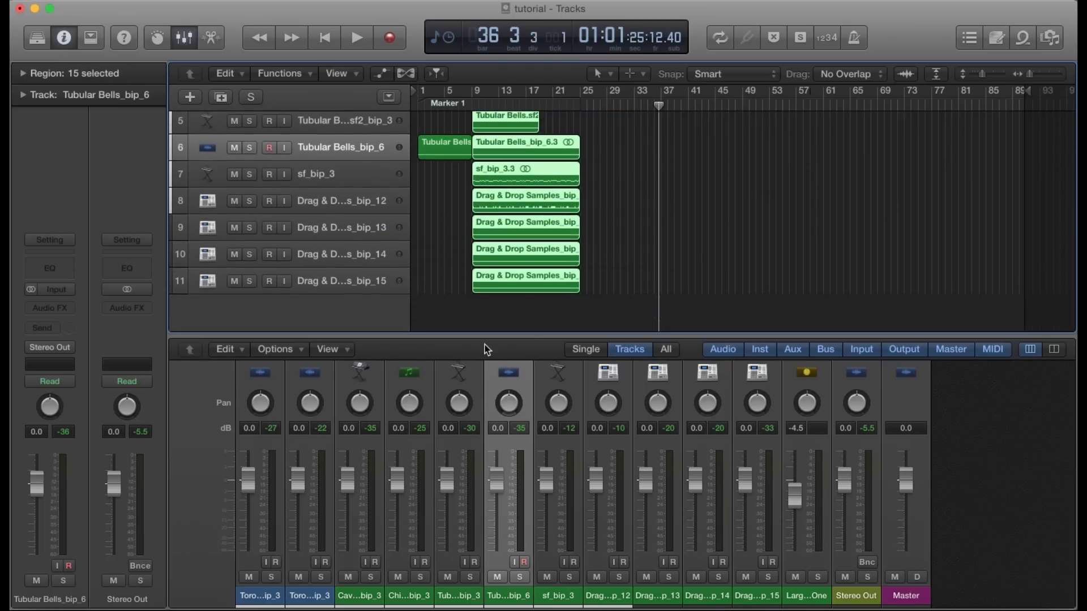
{"action": "scroll", "coordinate": [751, 244], "scroll_direction": "up", "scroll_amount": 5}
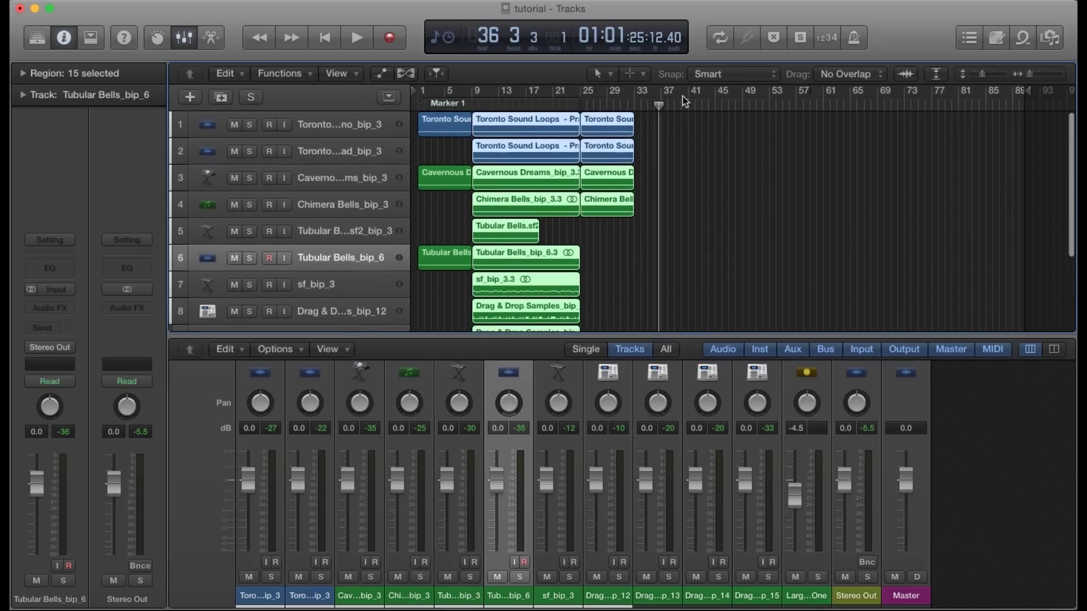
{"action": "left_click_drag", "start_coordinate": [670, 93], "coordinate": [634, 108]}
{"action": "key", "text": "super+v"}
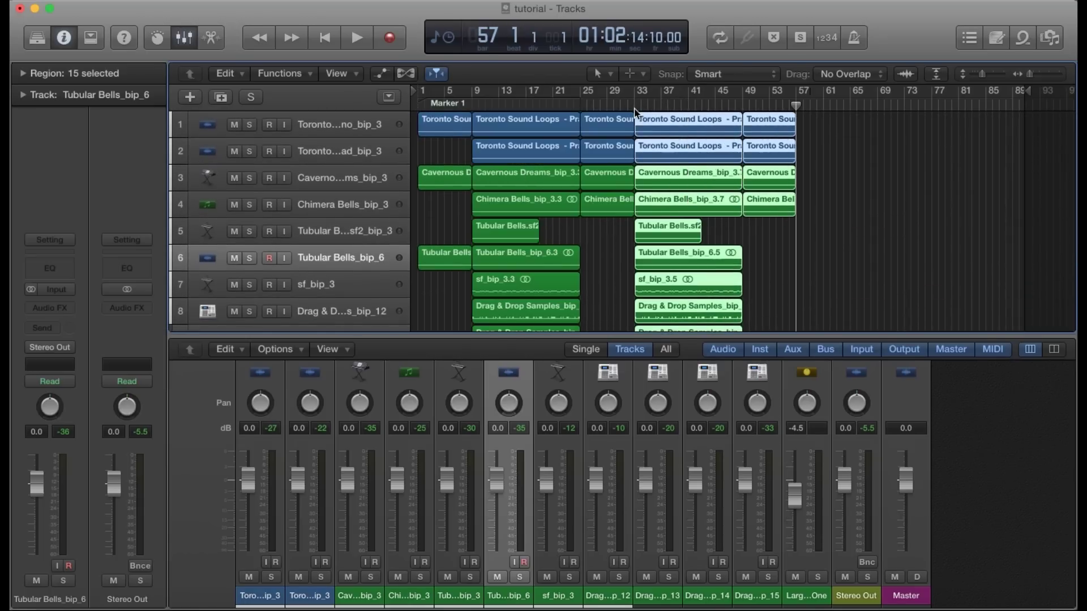
{"action": "left_click", "coordinate": [616, 248]}
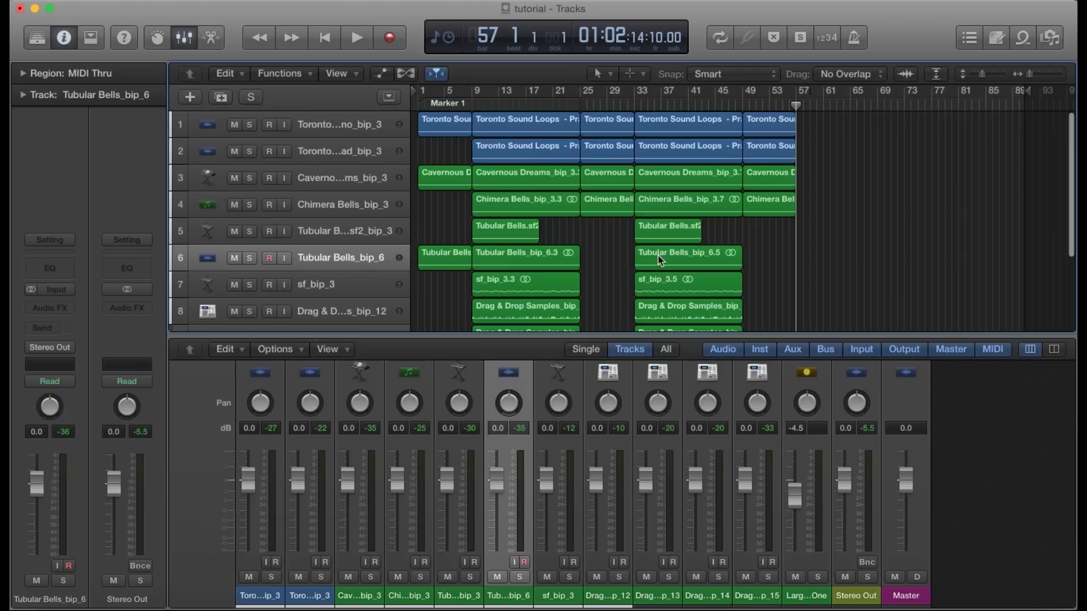
Delete the Tubular Bells_bip_6 regions that start at bar 9 and bar 33.
{"action": "left_click", "coordinate": [576, 261]}
{"action": "key", "text": "Delete"}
{"action": "left_click", "coordinate": [717, 258]}
{"action": "key", "text": "Delete"}
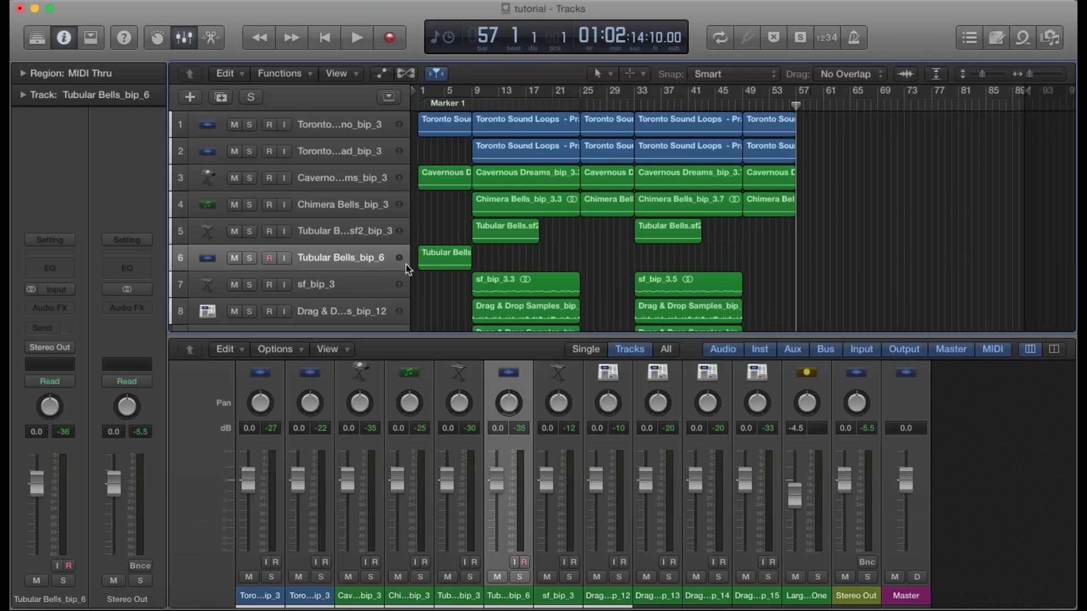
Copy the opening region of the Tubular Bells_bip_6 track and paste it at bars 25 and 49.
{"action": "left_click", "coordinate": [446, 268]}
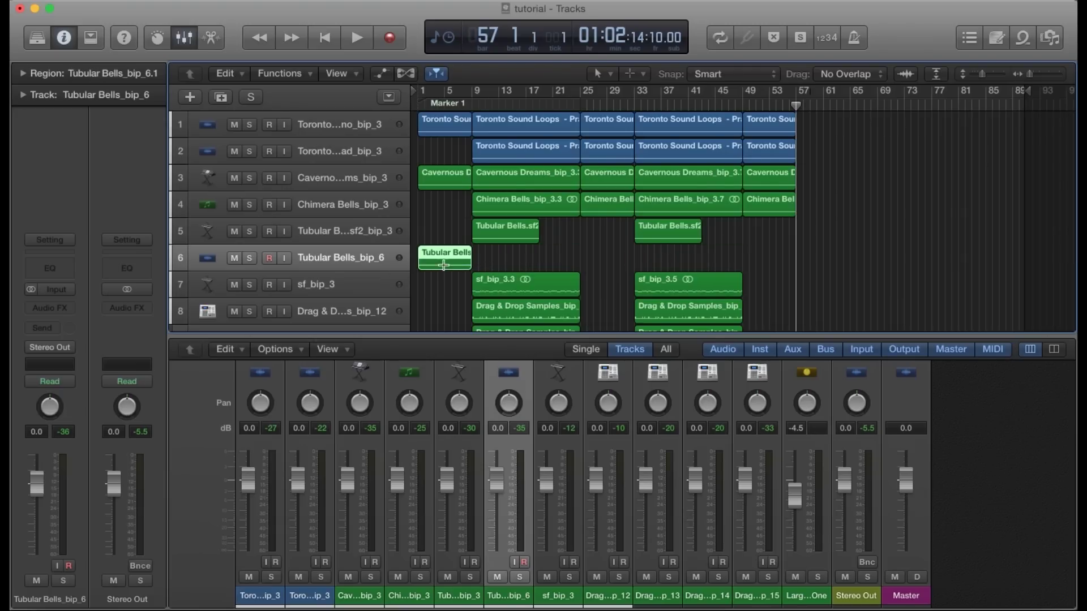
{"action": "left_click_drag", "start_coordinate": [794, 106], "coordinate": [578, 121]}
{"action": "key", "text": "super+v"}
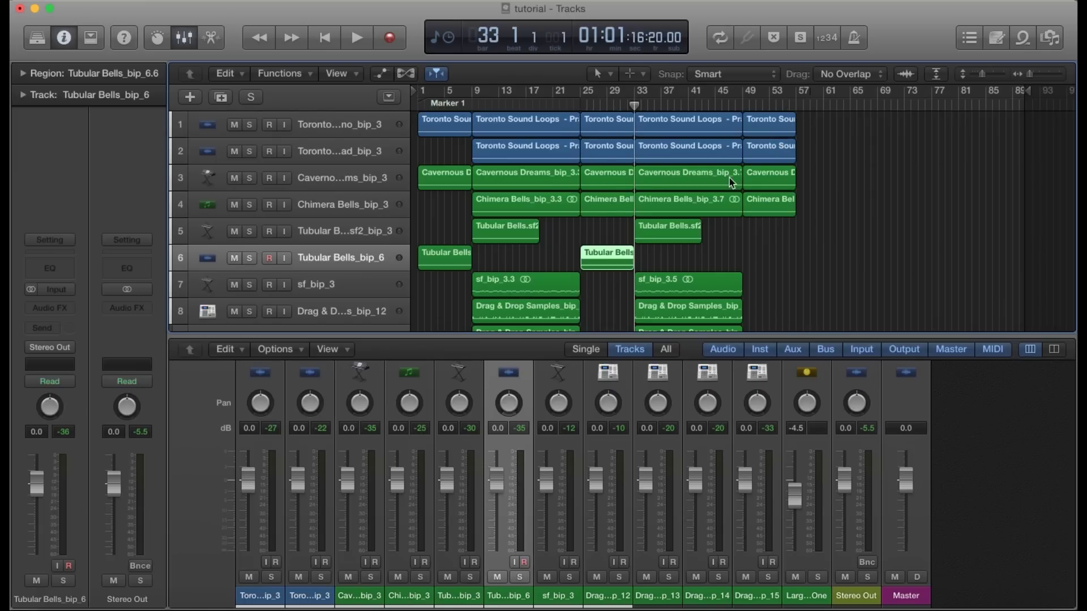
{"action": "left_click_drag", "start_coordinate": [651, 103], "coordinate": [745, 126]}
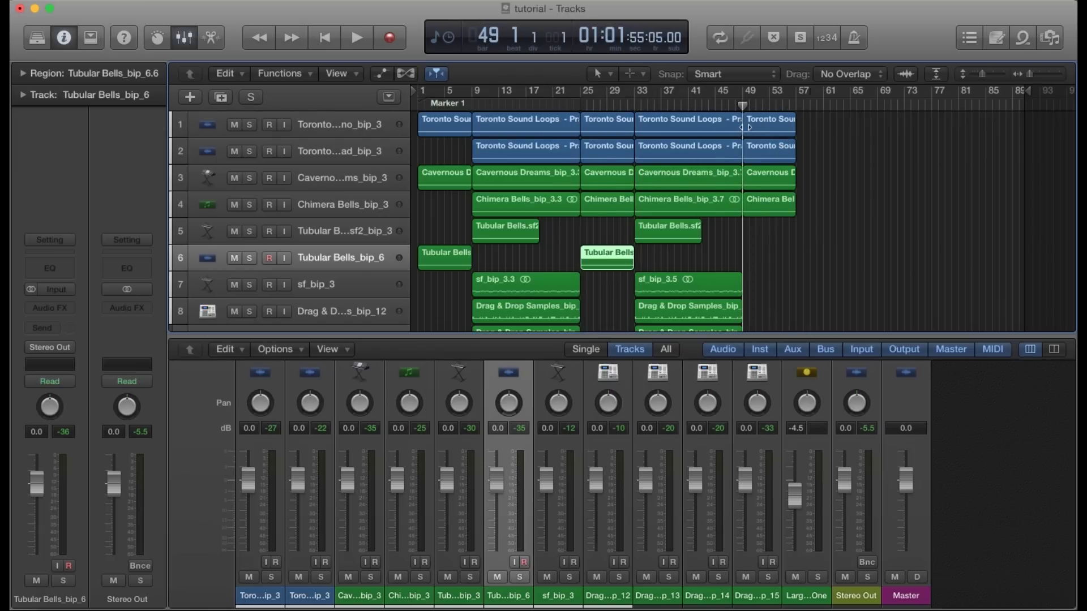
{"action": "key", "text": "super+v"}
Copy the regions between bars 33 and 57 on all tracks and paste them at bar 57.
{"action": "left_click_drag", "start_coordinate": [810, 131], "coordinate": [643, 288]}
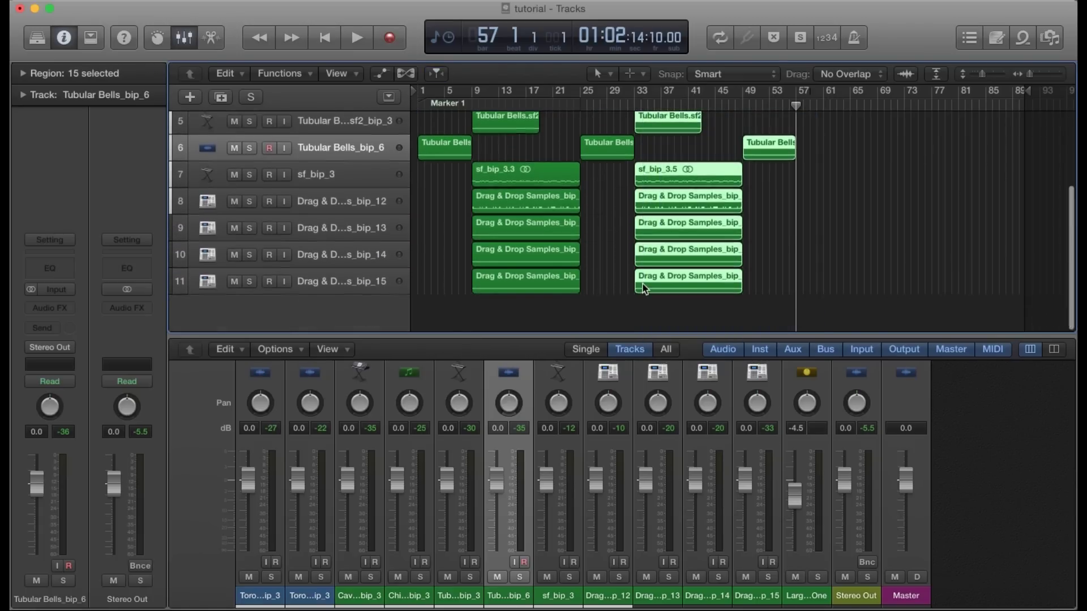
{"action": "scroll", "coordinate": [643, 288], "scroll_direction": "up", "scroll_amount": 4}
{"action": "scroll", "coordinate": [810, 265], "scroll_direction": "up", "scroll_amount": 5}
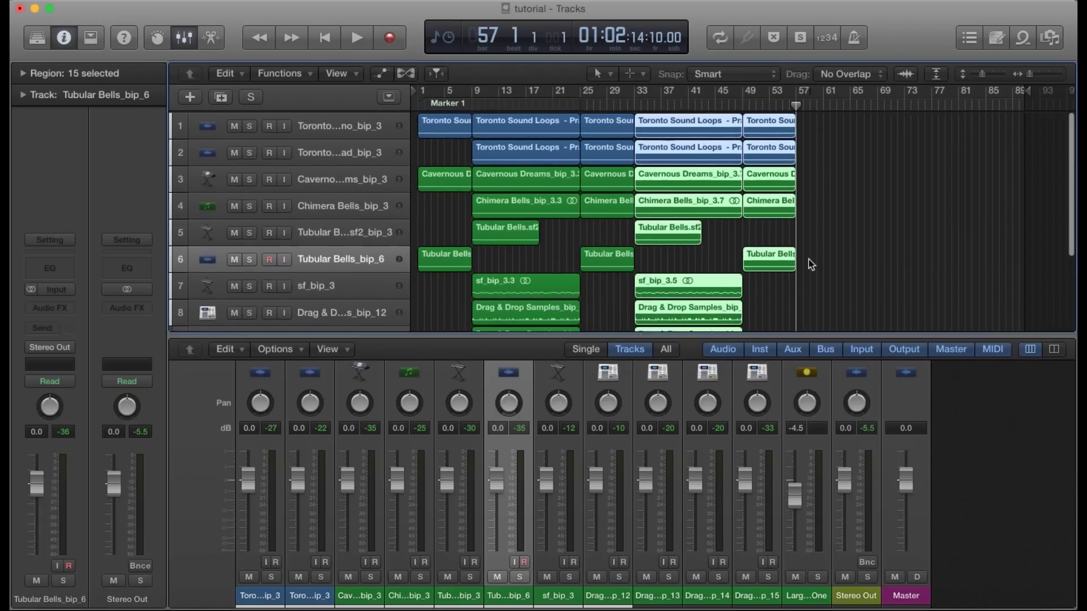
{"action": "key", "text": "super+v"}
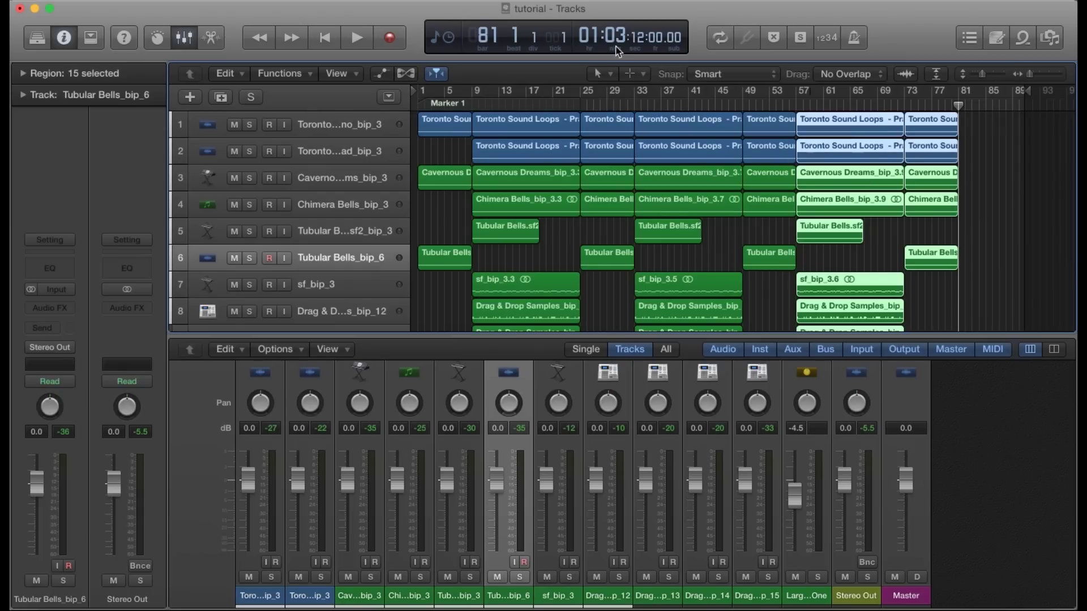
{"action": "left_click", "coordinate": [442, 38]}
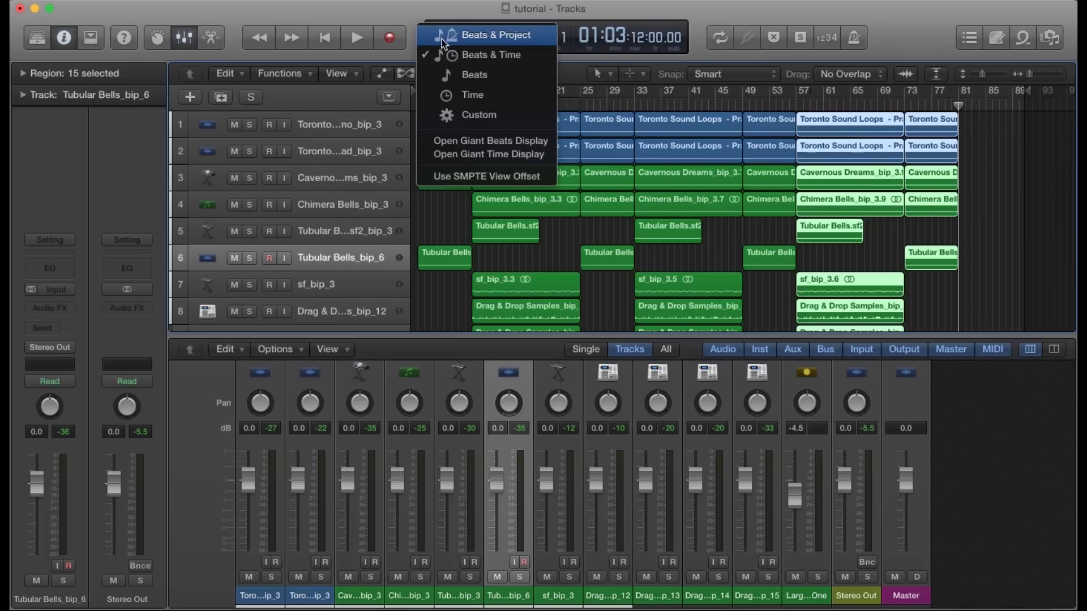
{"action": "left_click", "coordinate": [481, 36]}
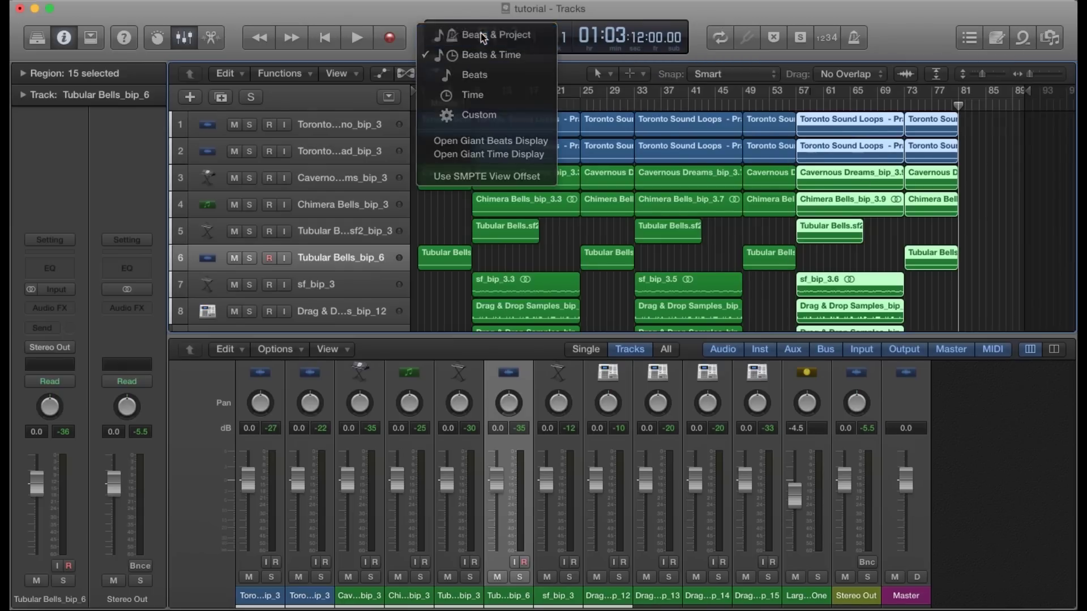
{"action": "left_click", "coordinate": [437, 33]}
{"action": "left_click", "coordinate": [457, 76]}
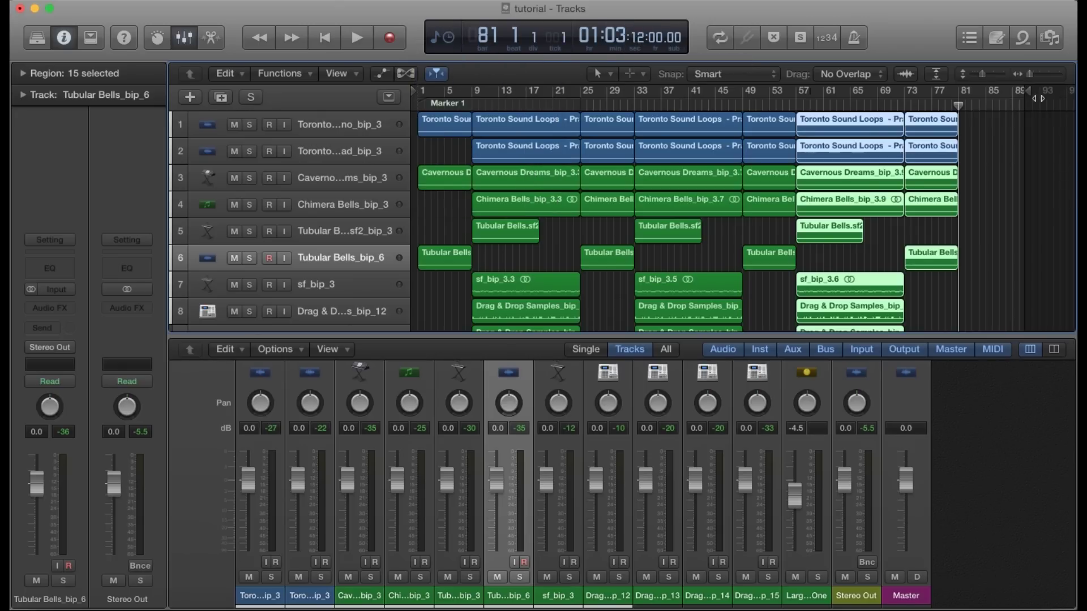
Pull the project end back to just after bar 81 and audition the arrangement from the start, around bar 16, bar 25 and bar 32.
{"action": "left_click_drag", "start_coordinate": [1026, 95], "coordinate": [968, 93]}
{"action": "key", "text": "Return"}
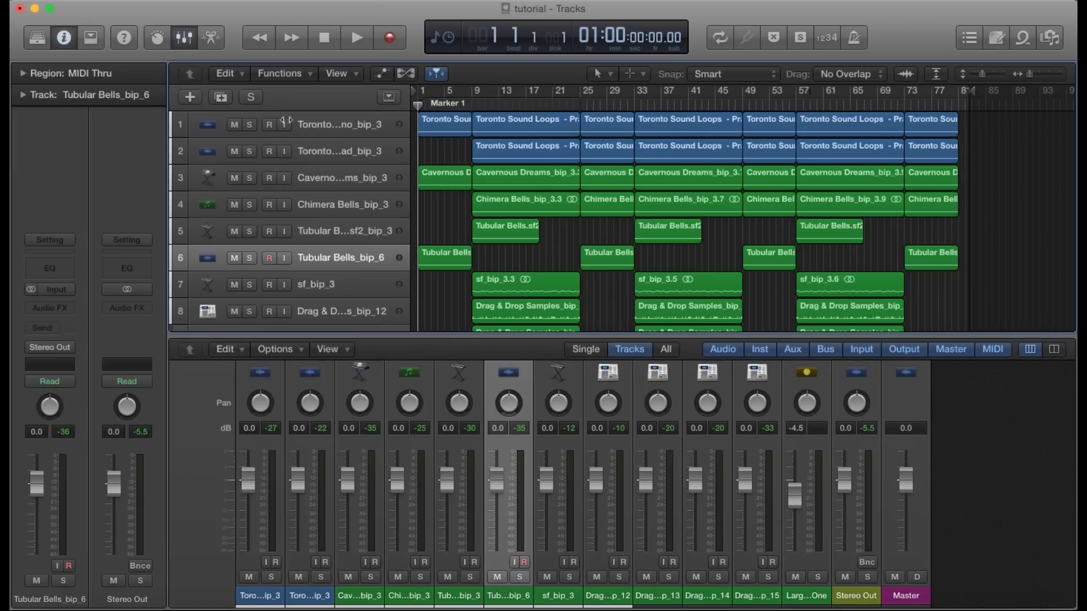
{"action": "key", "text": "space"}
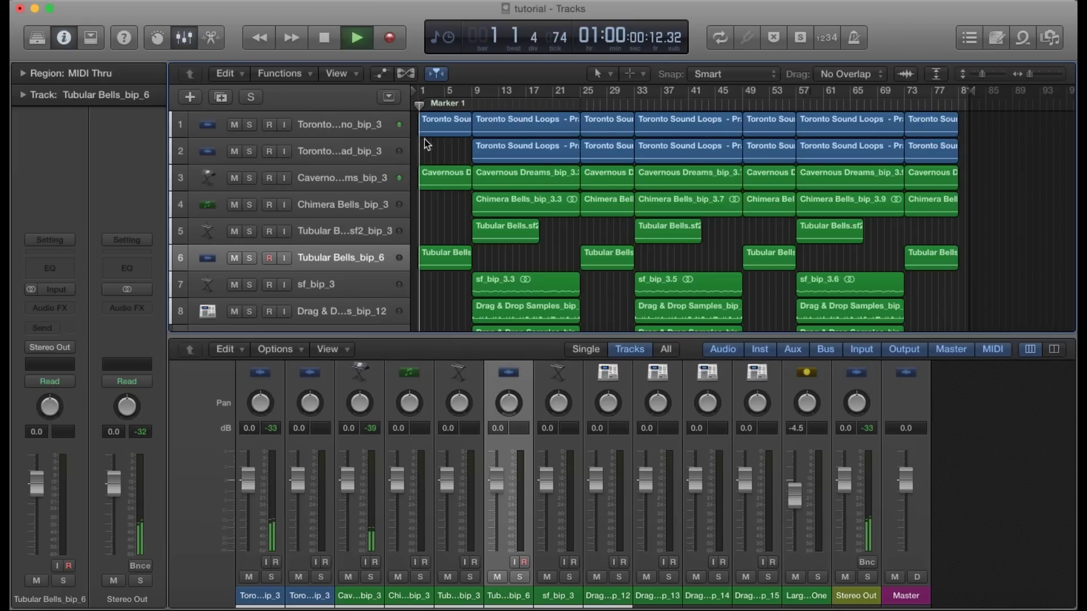
{"action": "left_click", "coordinate": [519, 93]}
{"action": "left_click", "coordinate": [583, 95]}
{"action": "left_click", "coordinate": [630, 99]}
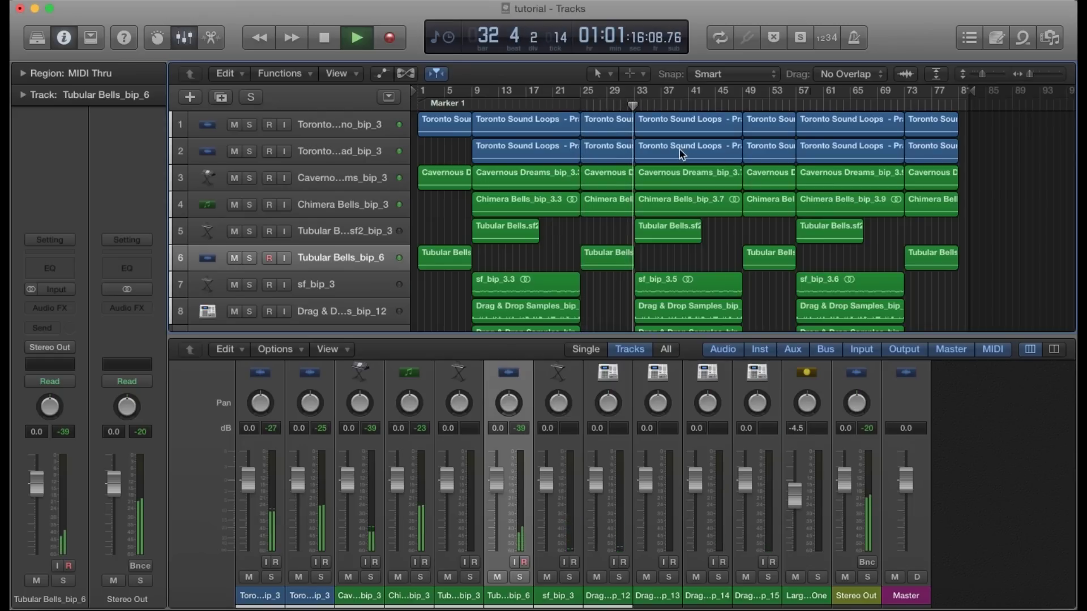
Stop playback and move the Cavernous Dreams_bip_3 track up to second place, directly below the piano track.
{"action": "key", "text": "space"}
{"action": "scroll", "coordinate": [782, 267], "scroll_direction": "down", "scroll_amount": 5}
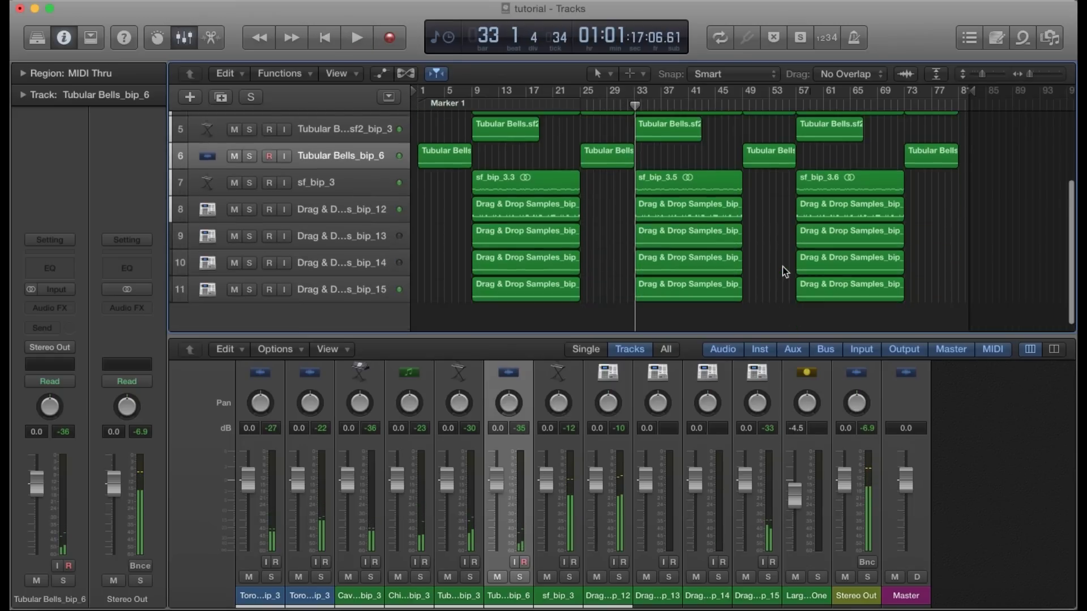
{"action": "scroll", "coordinate": [783, 266], "scroll_direction": "up", "scroll_amount": 5}
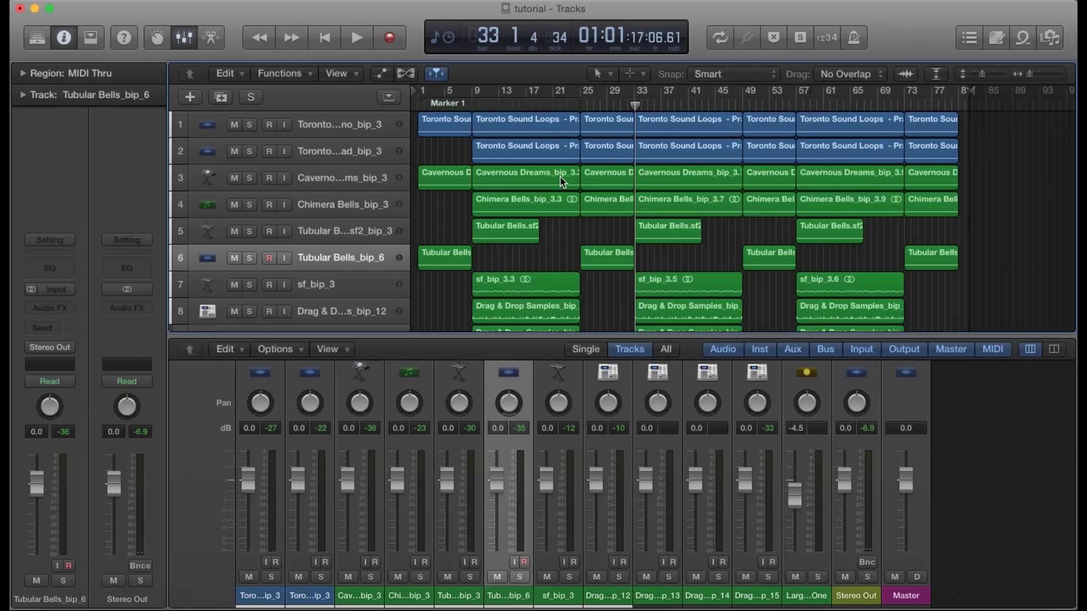
{"action": "scroll", "coordinate": [461, 259], "scroll_direction": "up", "scroll_amount": 2}
{"action": "left_click_drag", "start_coordinate": [980, 76], "coordinate": [982, 76]}
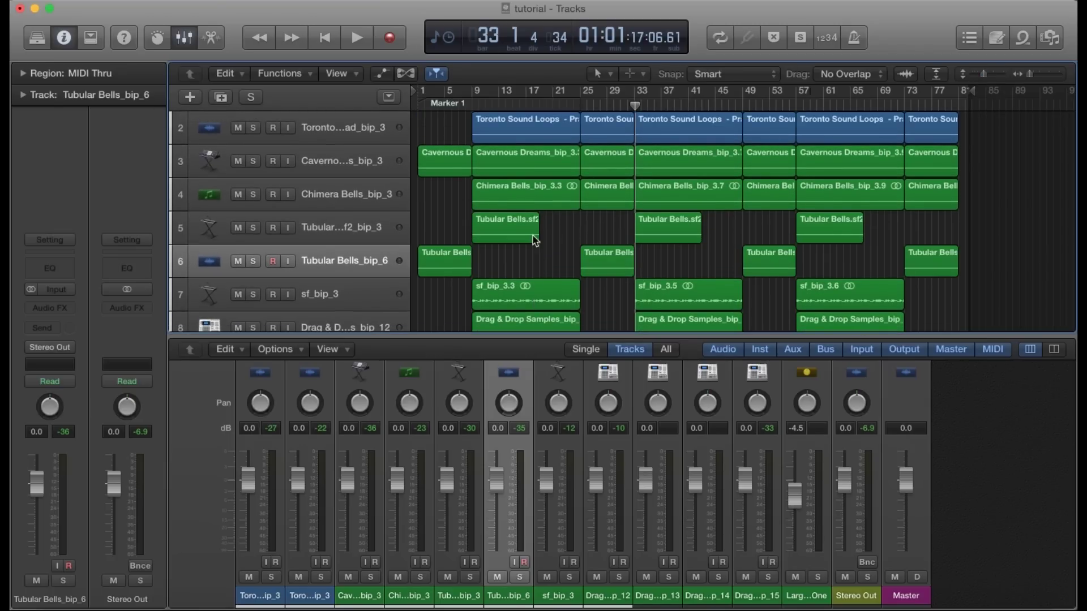
{"action": "scroll", "coordinate": [530, 193], "scroll_direction": "up", "scroll_amount": 2}
{"action": "left_click", "coordinate": [317, 128]}
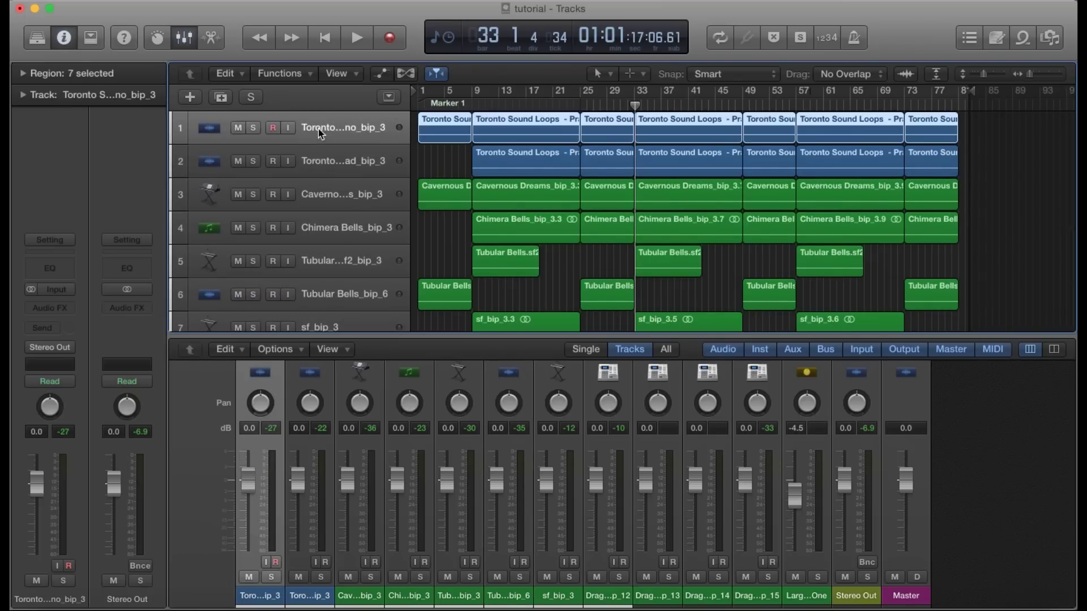
{"action": "left_click_drag", "start_coordinate": [332, 193], "coordinate": [332, 148]}
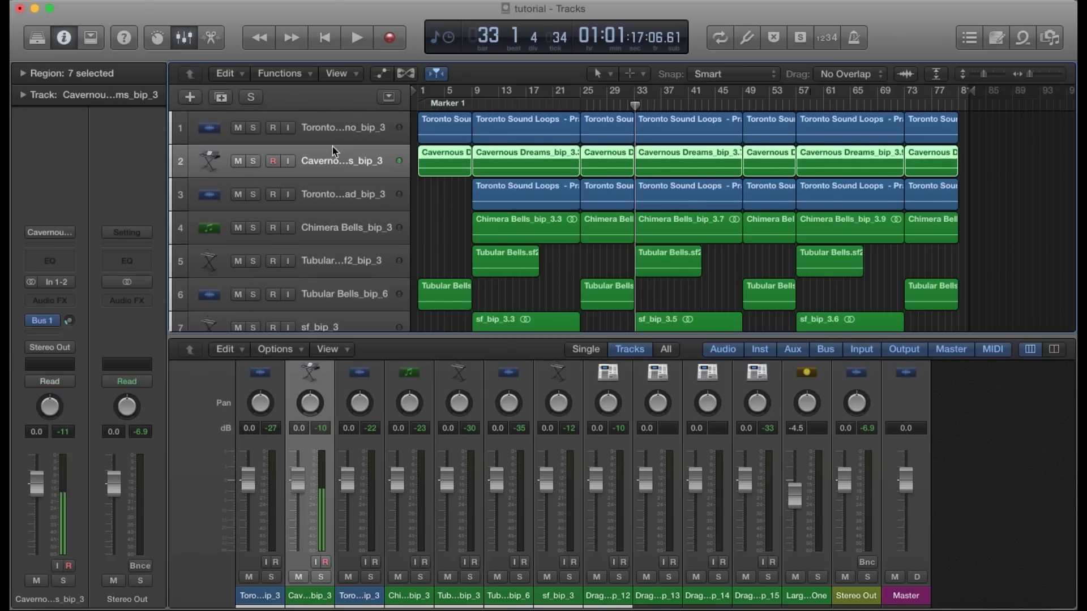
{"action": "scroll", "coordinate": [494, 277], "scroll_direction": "down", "scroll_amount": 2}
{"action": "scroll", "coordinate": [491, 272], "scroll_direction": "down", "scroll_amount": 10}
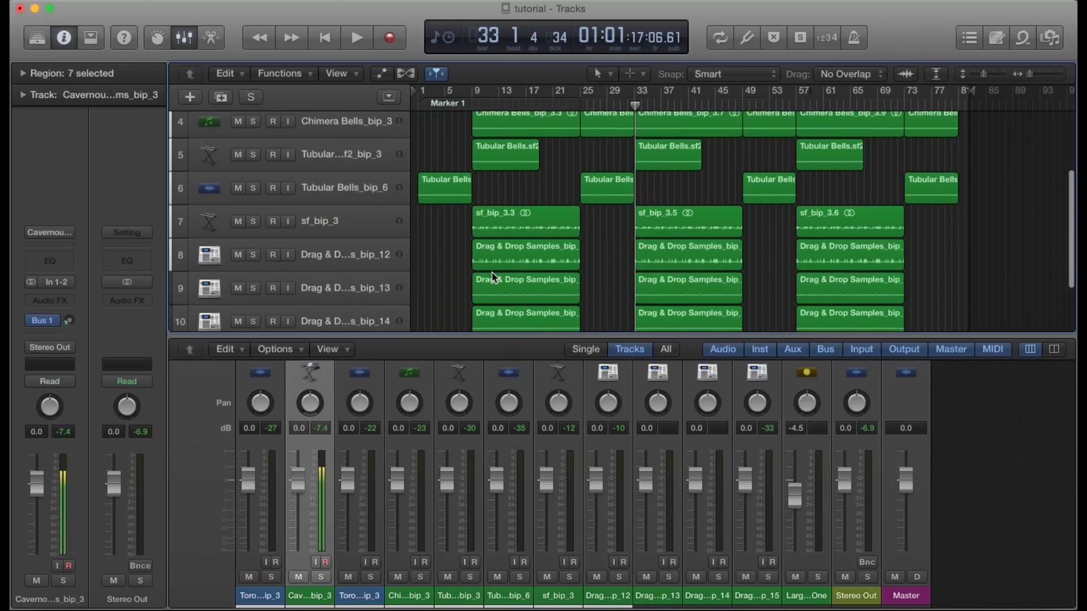
{"action": "scroll", "coordinate": [491, 277], "scroll_direction": "up", "scroll_amount": 12}
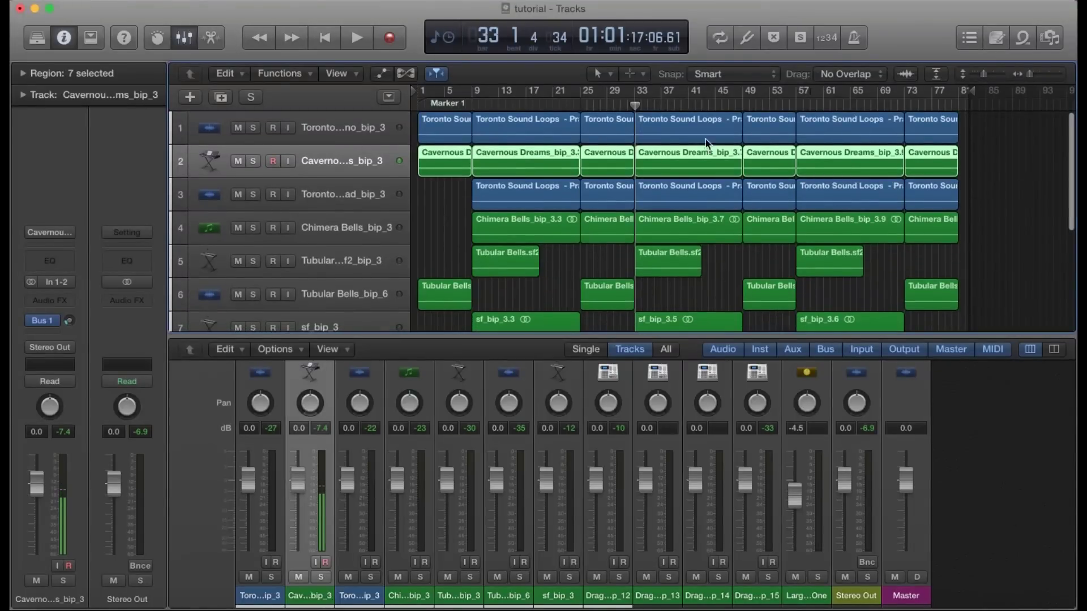
Return the playhead to bar 1, solo the piano track and play its opening bar.
{"action": "left_click_drag", "start_coordinate": [630, 105], "coordinate": [405, 108]}
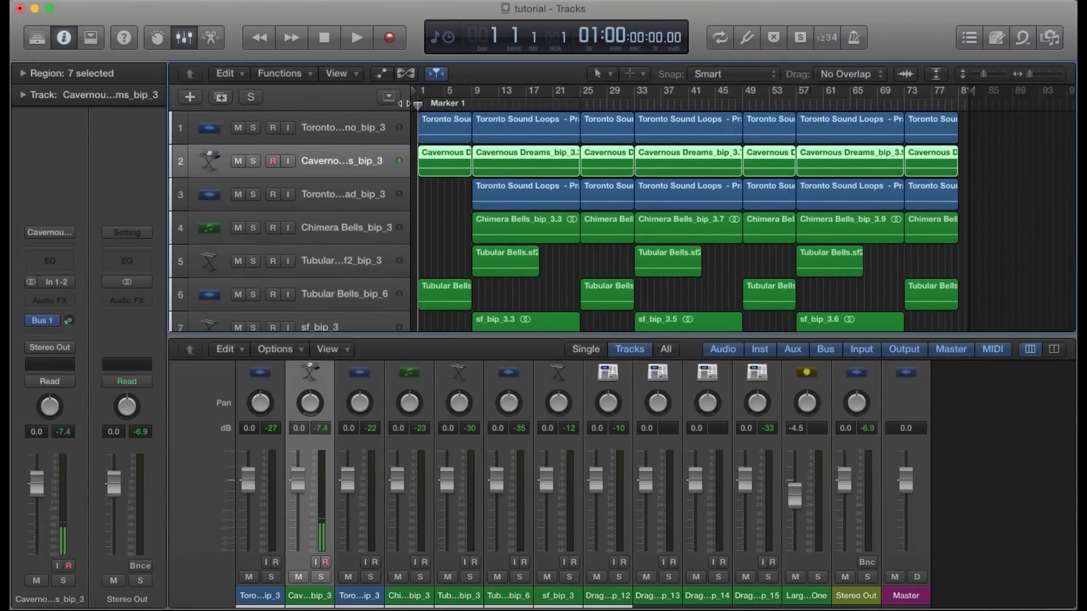
{"action": "left_click", "coordinate": [342, 116]}
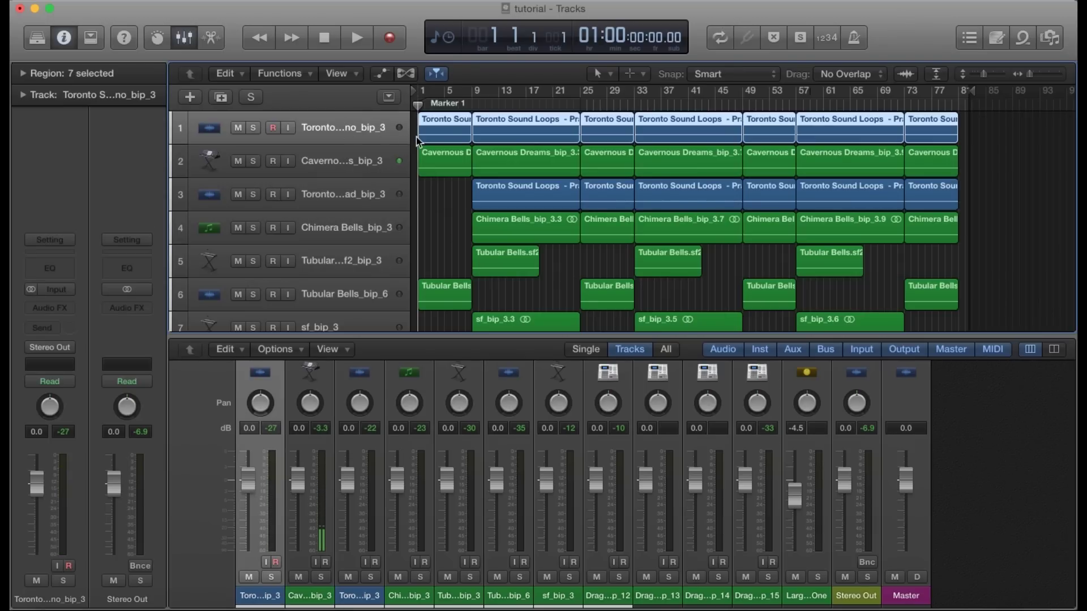
{"action": "scroll", "coordinate": [426, 161], "scroll_direction": "up", "scroll_amount": 5}
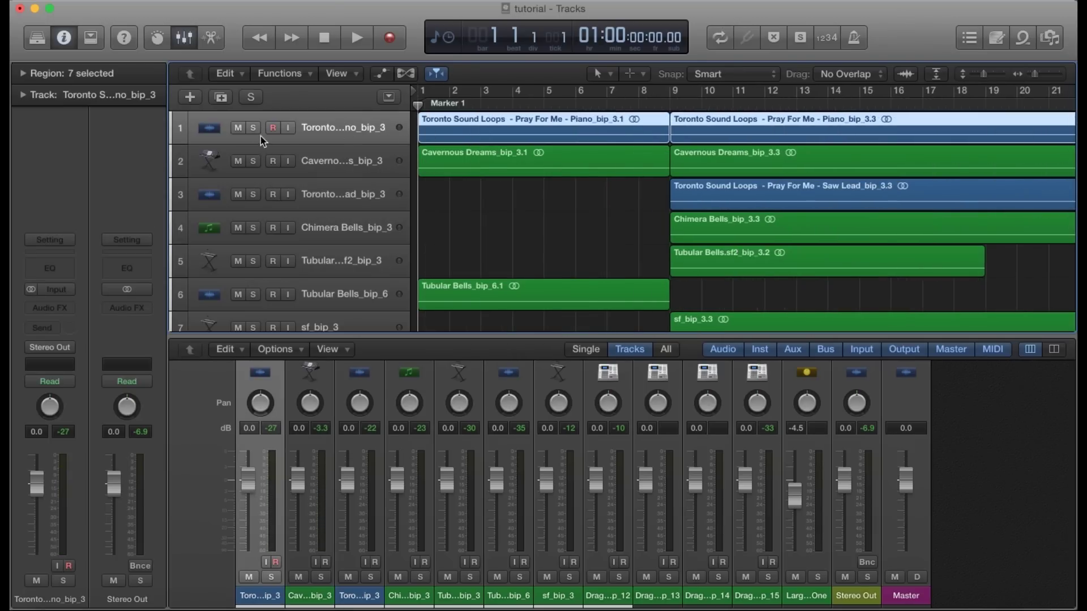
{"action": "left_click", "coordinate": [249, 131]}
{"action": "key", "text": "space"}
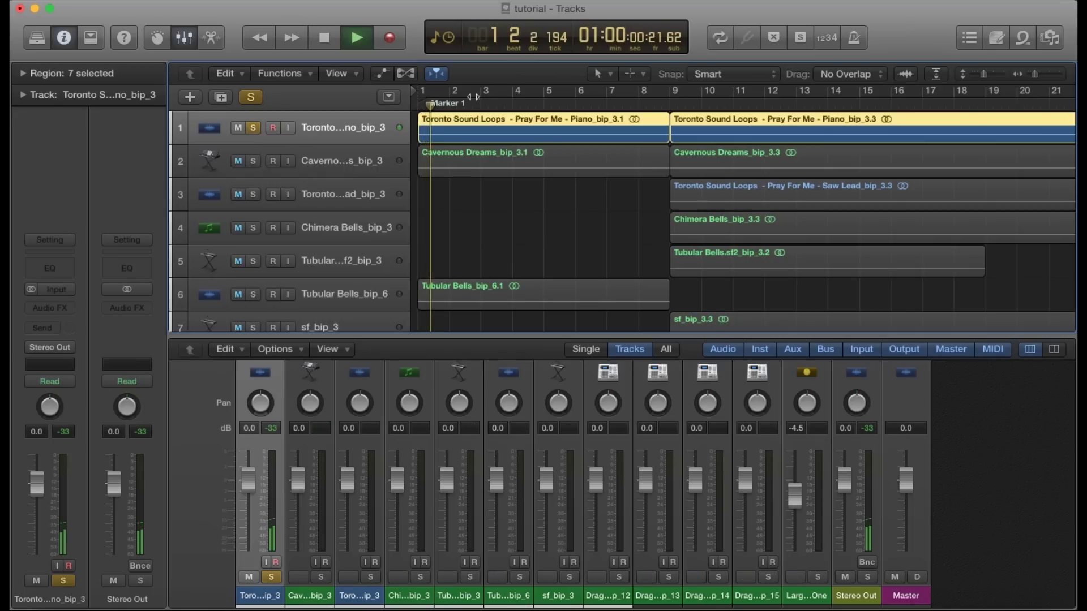
{"action": "key", "text": "space"}
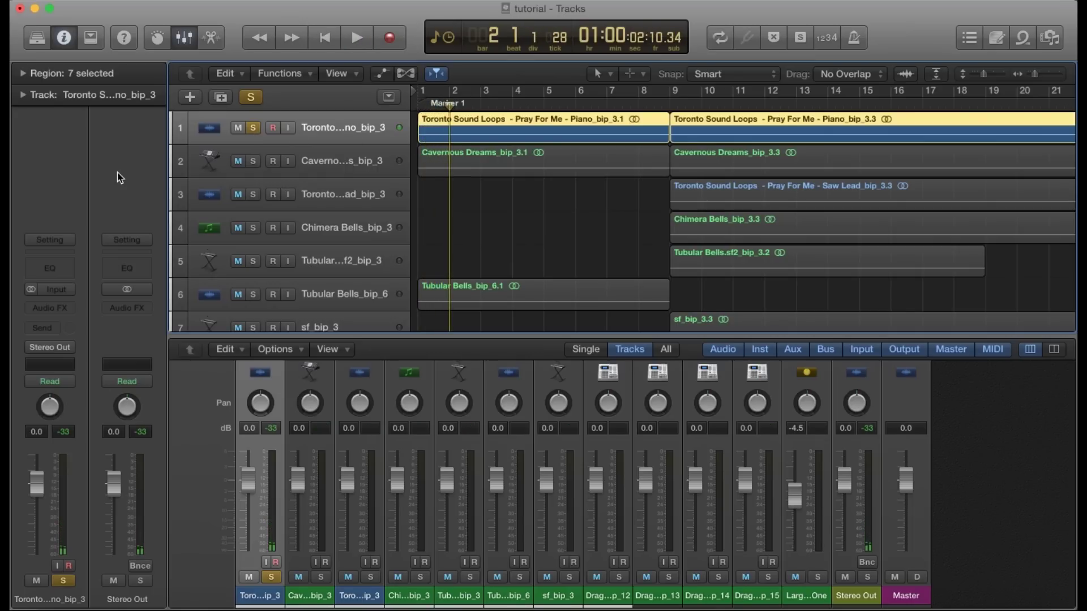
Add a Channel EQ to the piano track and turn on its analyzer.
{"action": "left_click", "coordinate": [62, 273]}
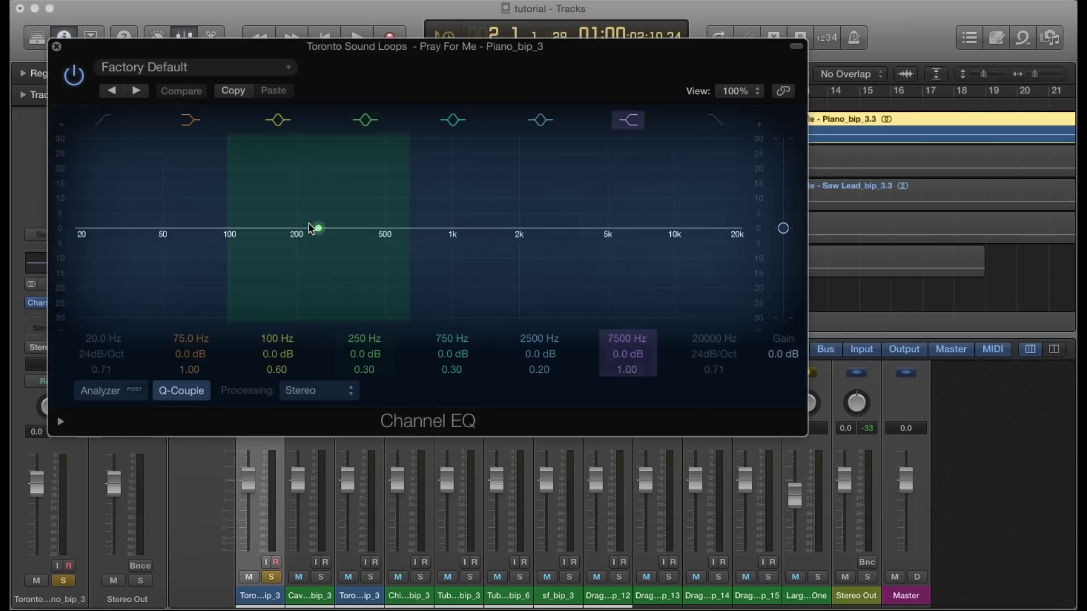
{"action": "left_click_drag", "start_coordinate": [416, 74], "coordinate": [564, 185]}
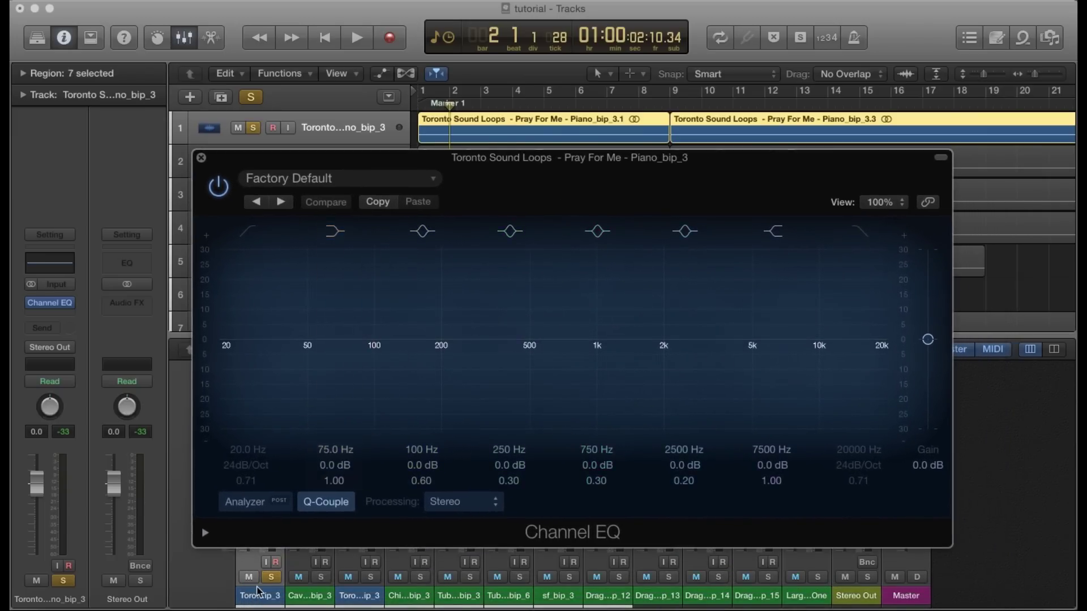
{"action": "left_click", "coordinate": [259, 509]}
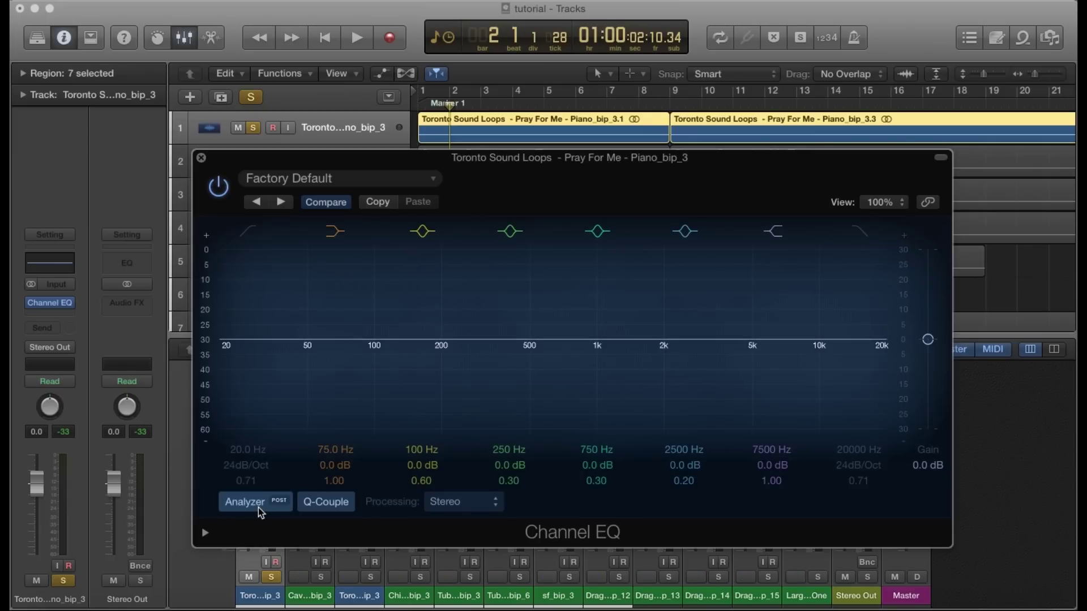
{"action": "left_click_drag", "start_coordinate": [565, 185], "coordinate": [554, 253]}
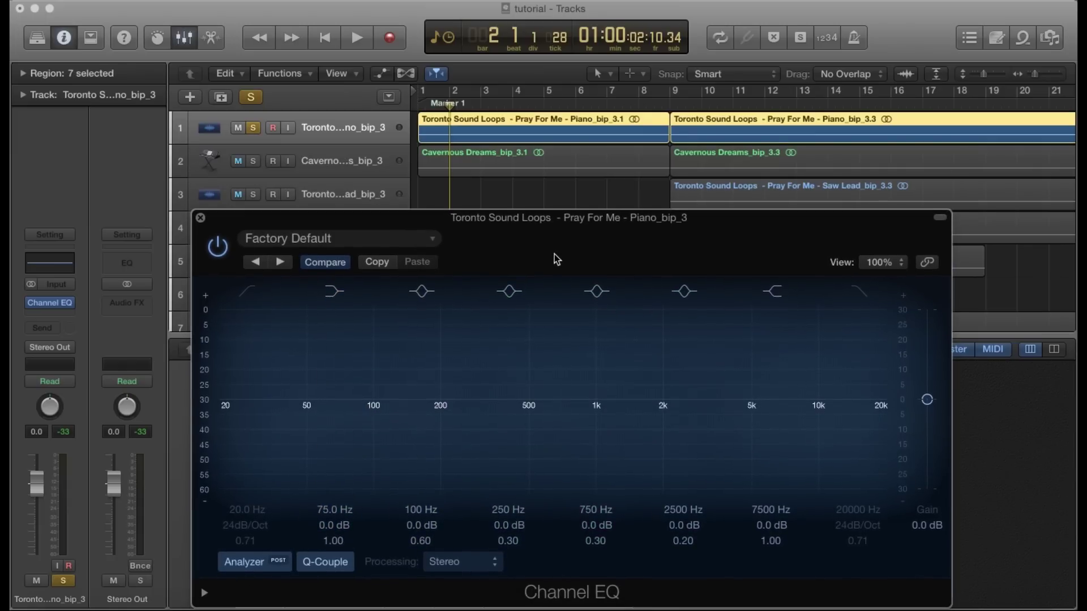
Play the soloed piano from the start to about bar 6 to examine its spectrum in the analyzer.
{"action": "key", "text": "space"}
{"action": "key", "text": "space"}
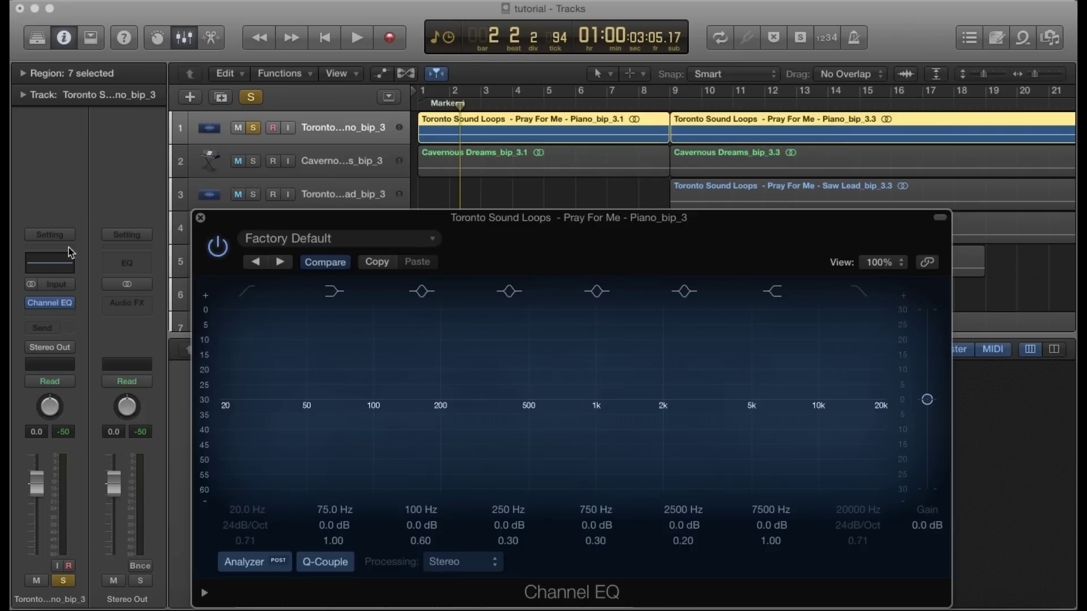
{"action": "key", "text": "Return"}
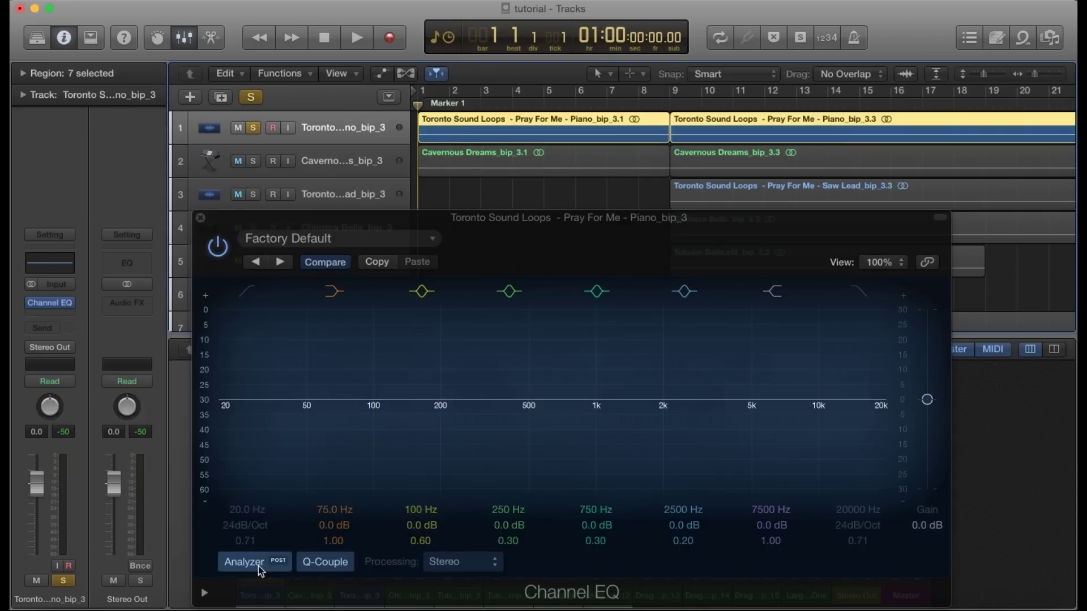
{"action": "key", "text": "space"}
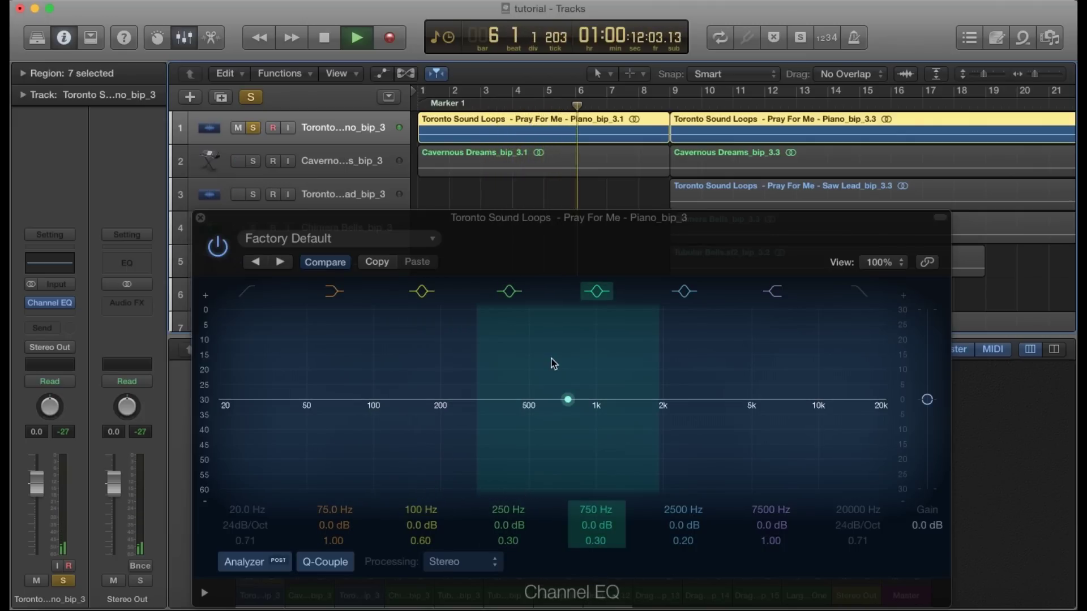
{"action": "key", "text": "space"}
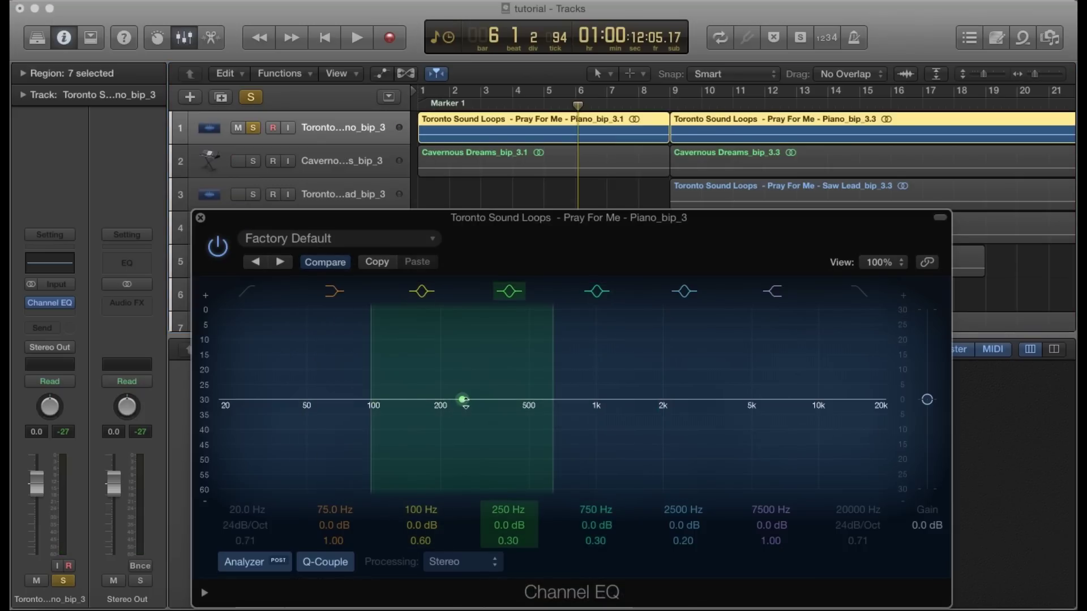
Turn the piano EQ's 250 Hz band into a +24 dB peak with Q 32 and sweep it to 300 Hz during playback from the start.
{"action": "left_click_drag", "start_coordinate": [371, 372], "coordinate": [461, 228]}
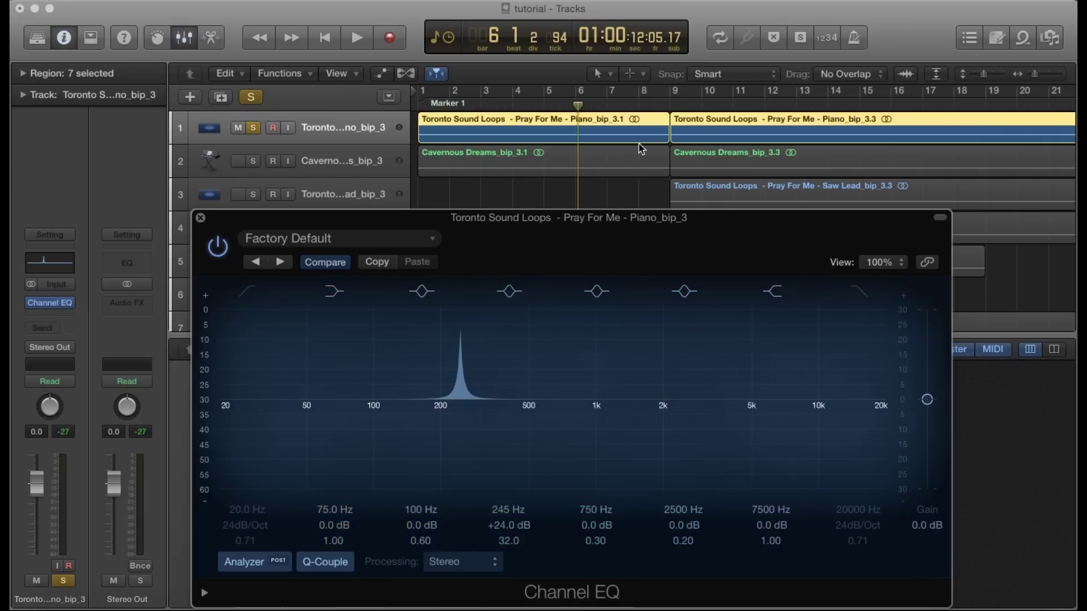
{"action": "left_click_drag", "start_coordinate": [580, 107], "coordinate": [406, 125]}
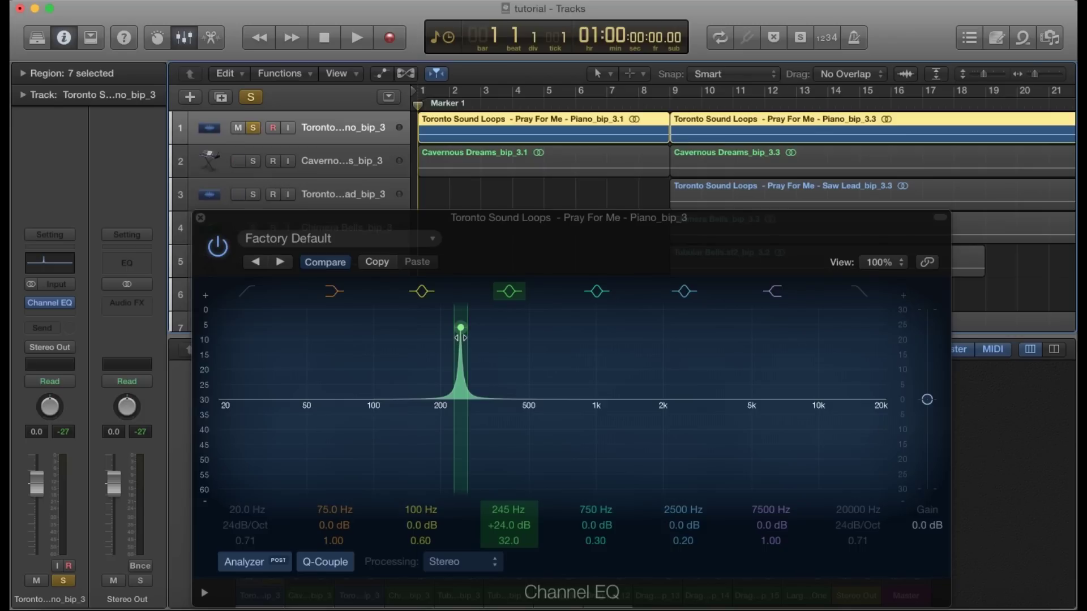
{"action": "key", "text": "space"}
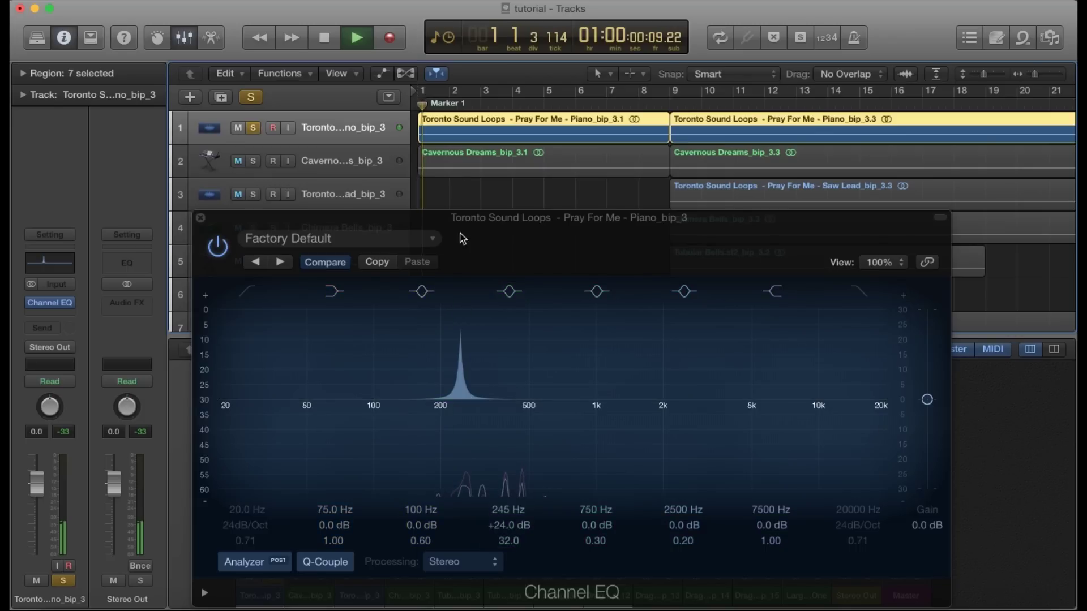
{"action": "mouse_move", "coordinate": [461, 326]}
{"action": "left_mouse_down"}
{"action": "mouse_move", "coordinate": [483, 328]}
{"action": "mouse_move", "coordinate": [481, 318]}
{"action": "mouse_move", "coordinate": [480, 327]}
{"action": "left_mouse_up"}
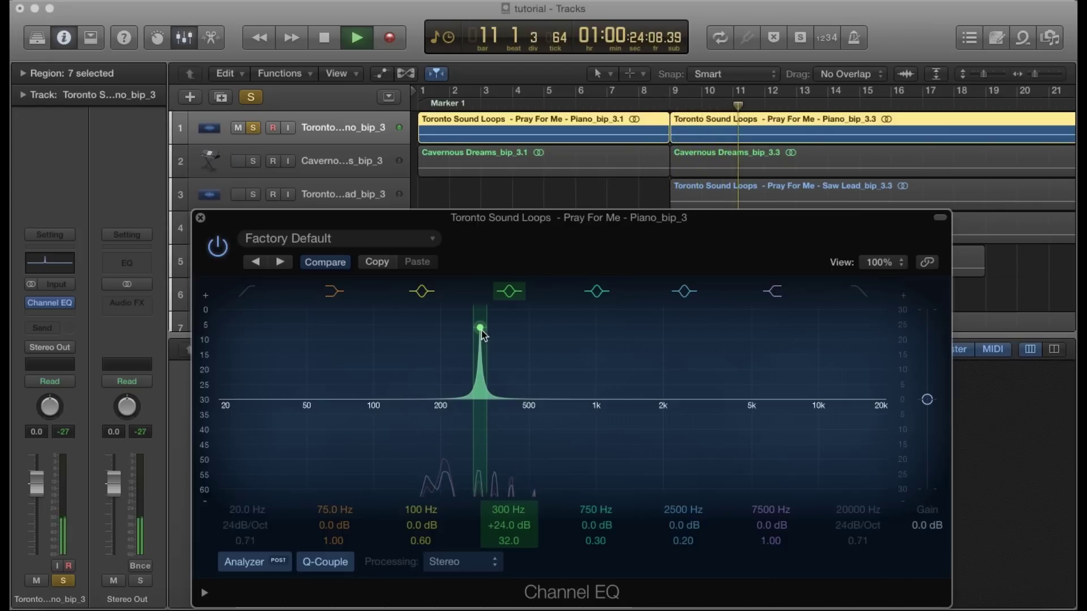
Compare the piano with its EQ bypassed and enabled, set the 300 Hz band to -2.0 dB and close the EQ window.
{"action": "left_click", "coordinate": [217, 249]}
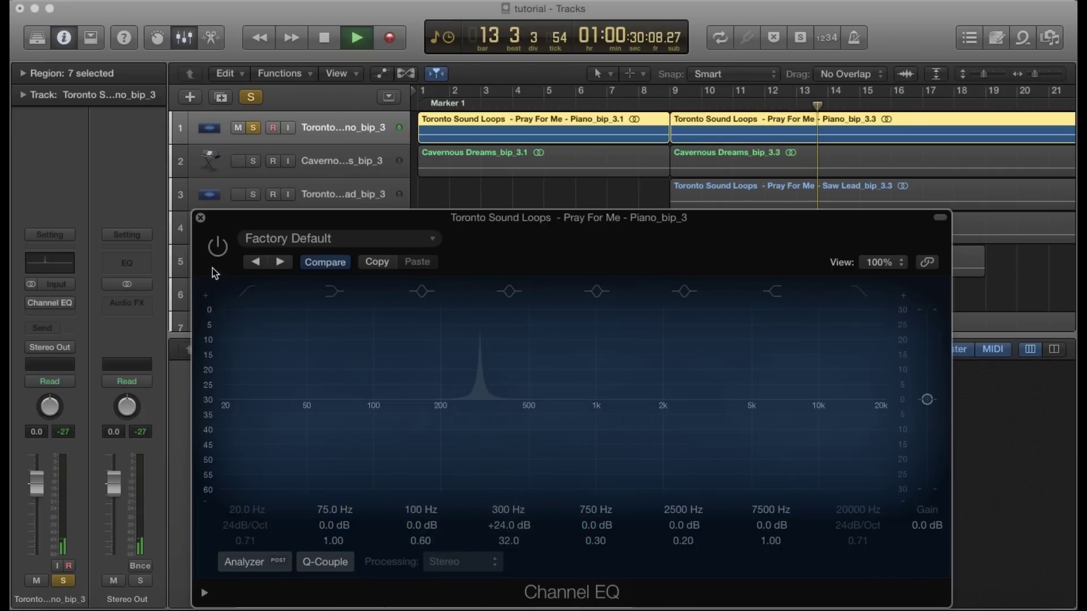
{"action": "left_click", "coordinate": [217, 246]}
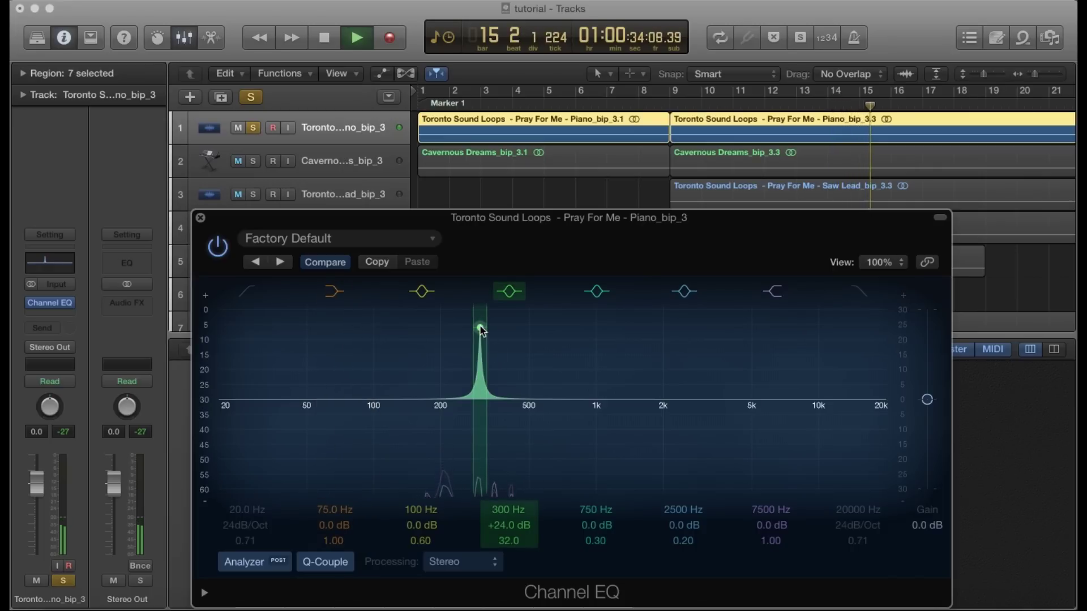
{"action": "left_click_drag", "start_coordinate": [480, 326], "coordinate": [480, 432]}
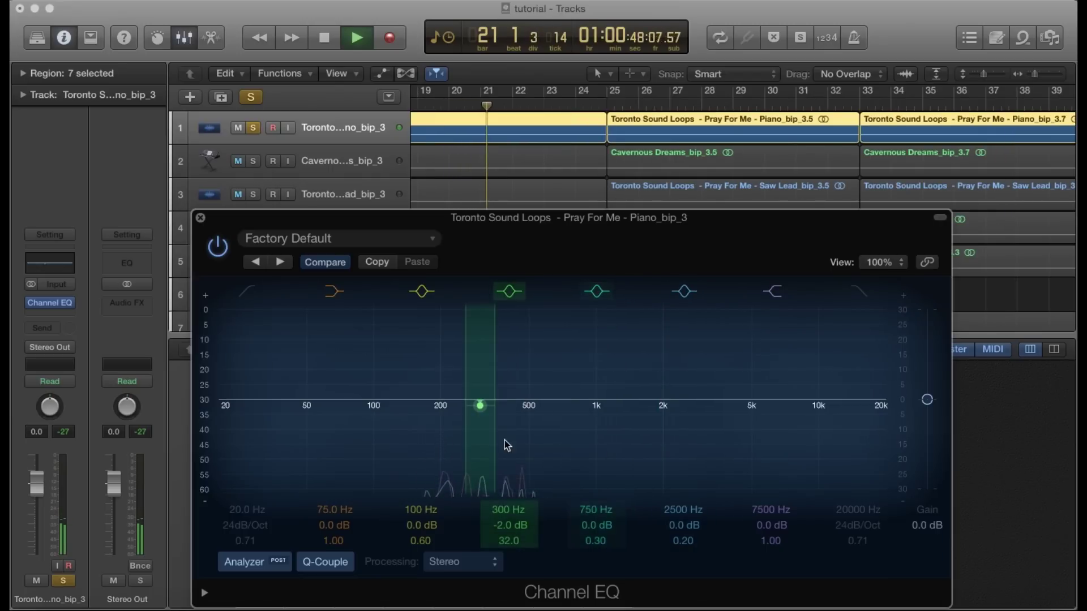
{"action": "left_click", "coordinate": [201, 218]}
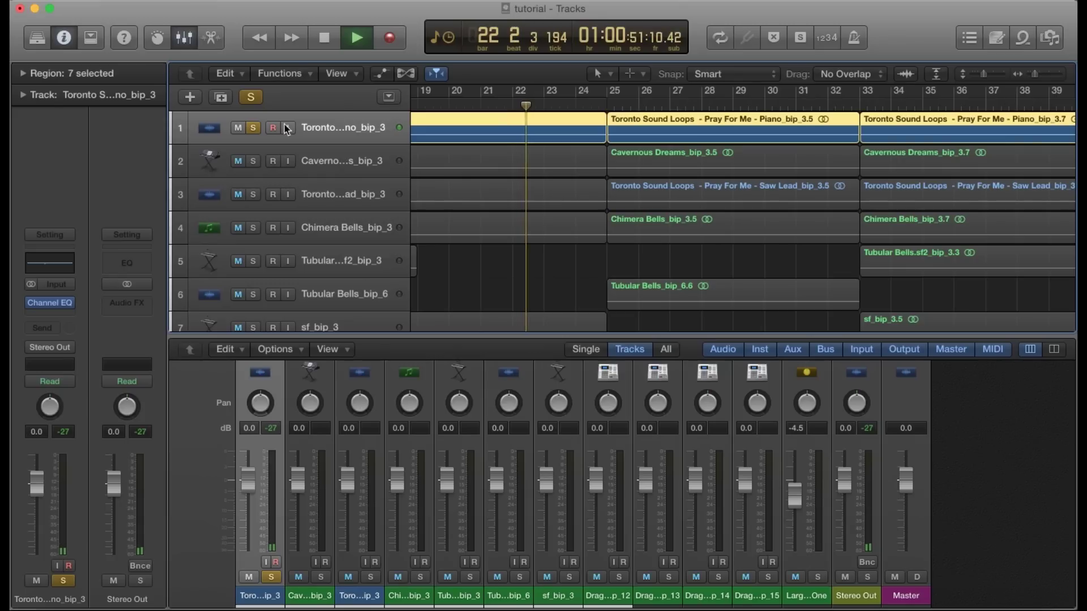
Solo the Cavernous Dreams_bip_3 track alongside the piano and add a Channel EQ to it.
{"action": "left_click", "coordinate": [254, 162]}
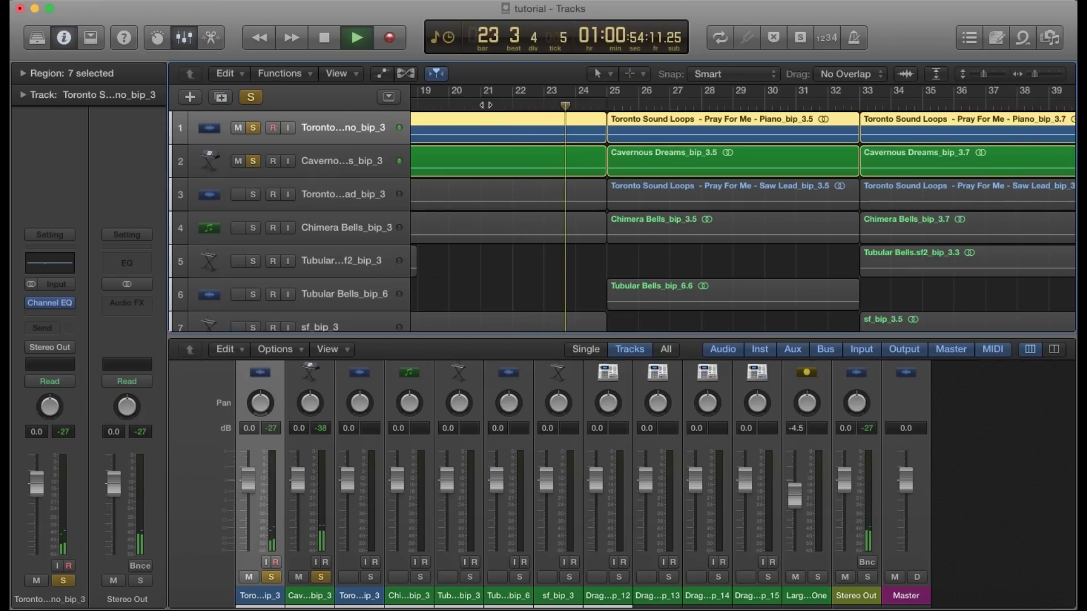
{"action": "left_click", "coordinate": [349, 150]}
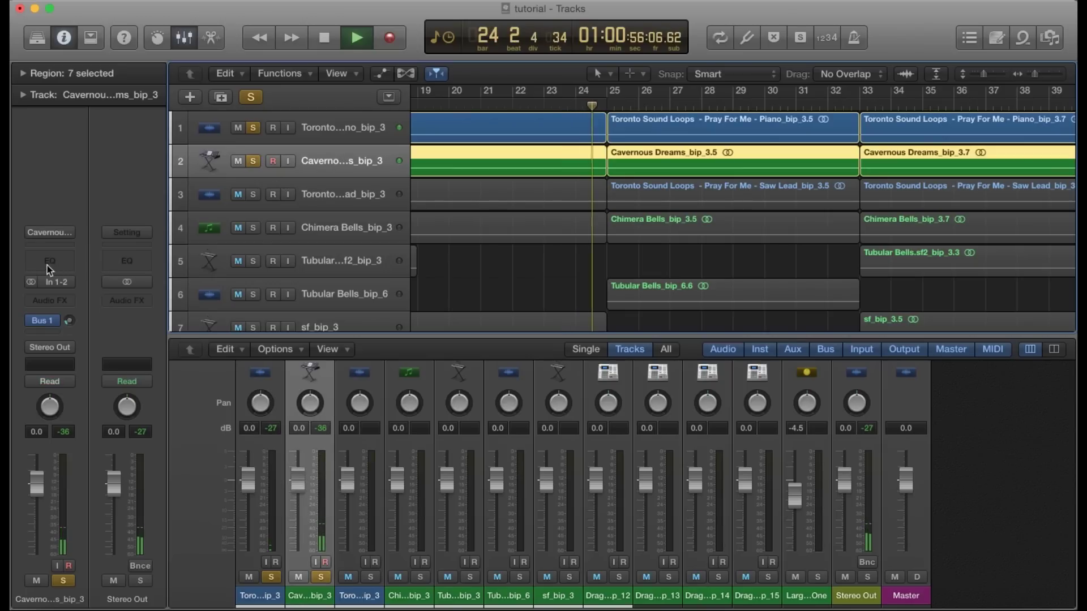
{"action": "left_click", "coordinate": [47, 260]}
{"action": "left_click_drag", "start_coordinate": [476, 64], "coordinate": [668, 364]}
Stop playback and set a cycle range from bar 9 to bar 17.
{"action": "key", "text": "super+Left"}
{"action": "key", "text": "super+Left"}
{"action": "key", "text": "super+Left"}
{"action": "key", "text": "super+Left"}
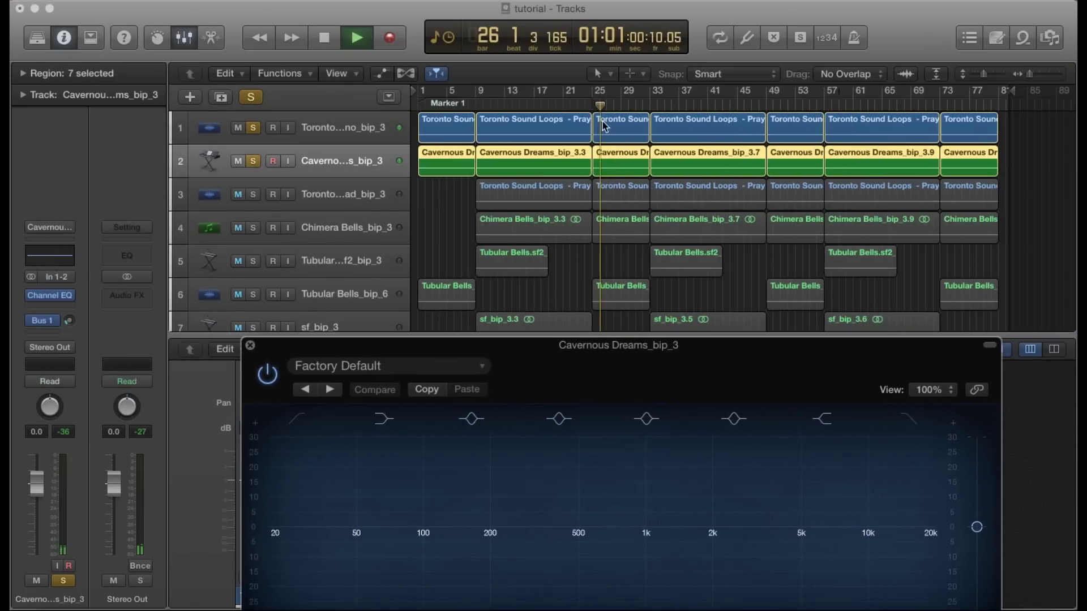
{"action": "key", "text": "space"}
{"action": "left_click", "coordinate": [531, 95]}
{"action": "key", "text": "x"}
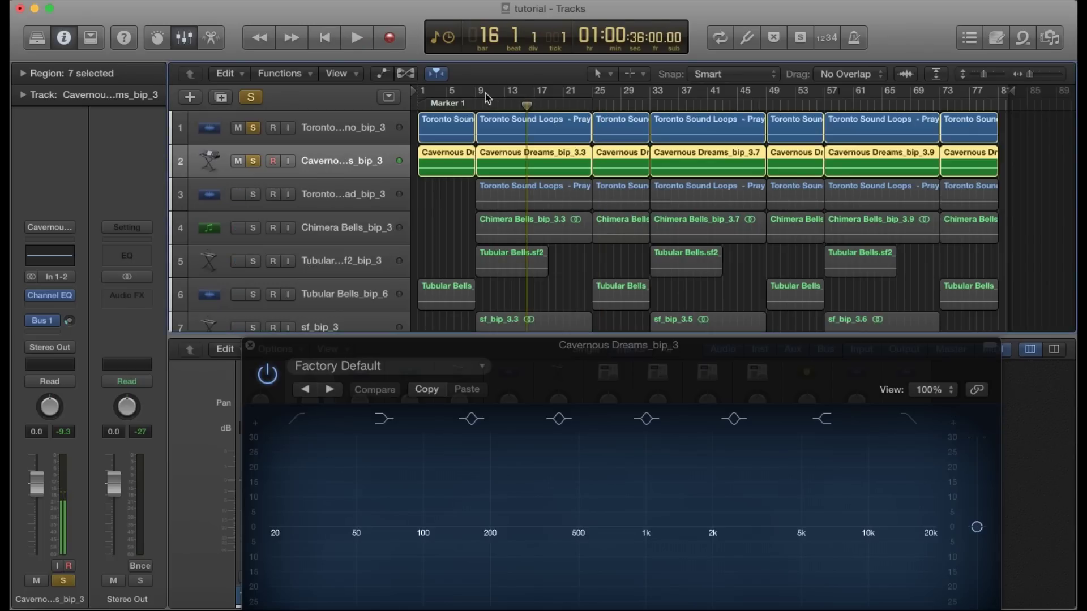
{"action": "left_click_drag", "start_coordinate": [479, 94], "coordinate": [533, 97]}
Play the cycle range and turn on the analyzer in the Cavernous Dreams_bip_3 track's Channel EQ.
{"action": "key", "text": "space"}
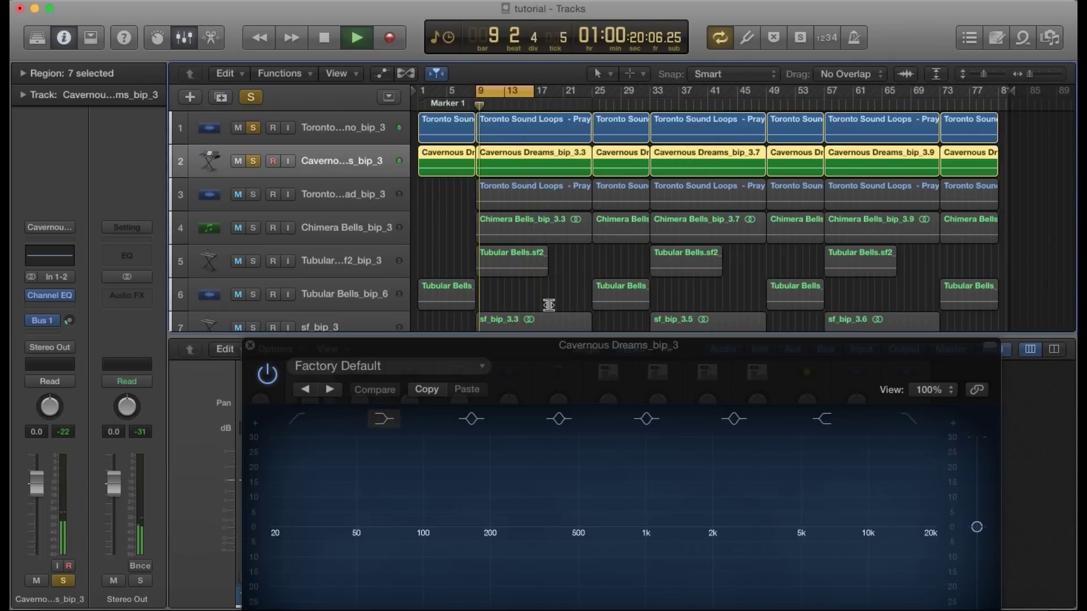
{"action": "left_click_drag", "start_coordinate": [583, 359], "coordinate": [562, 143]}
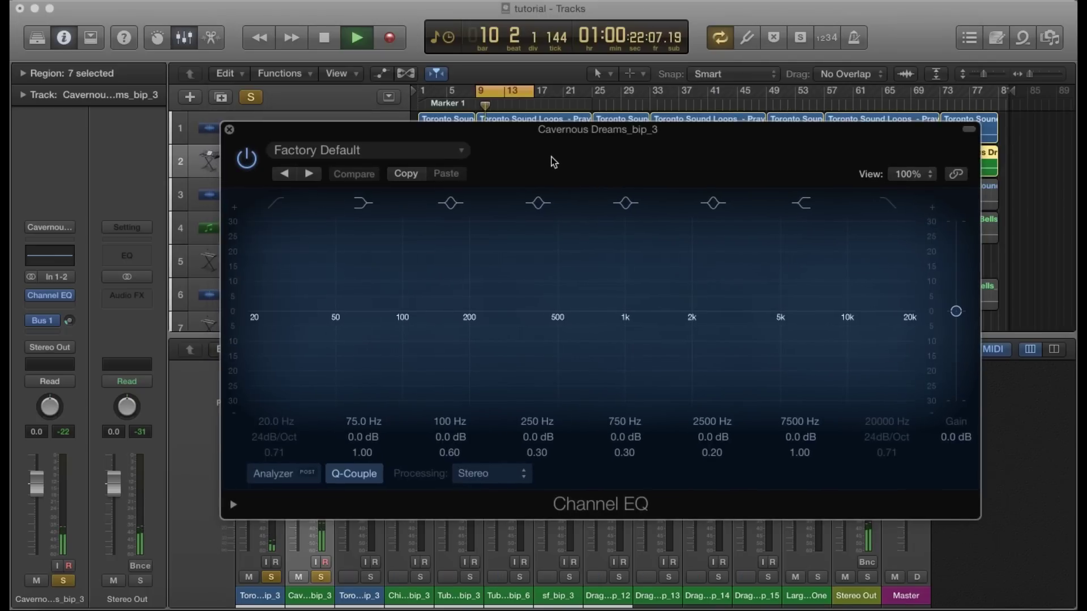
{"action": "left_click", "coordinate": [277, 474]}
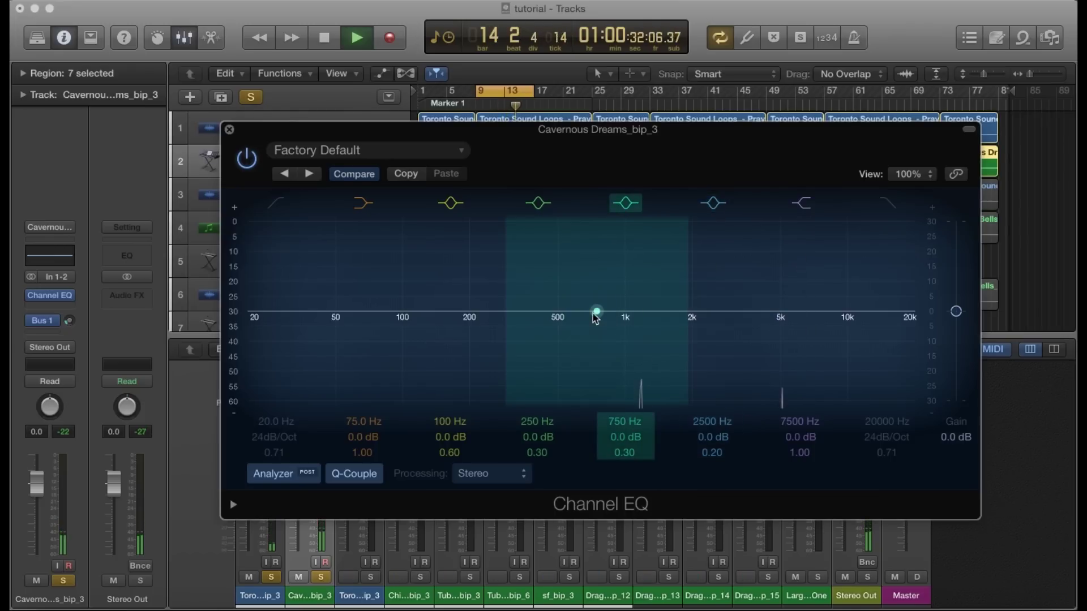
Sweep the 750 Hz band as a narrow +24.0 dB boost, and set it to 1660 Hz, -3.5 dB with a Q of 49.0.
{"action": "left_click_drag", "start_coordinate": [598, 313], "coordinate": [643, 188]}
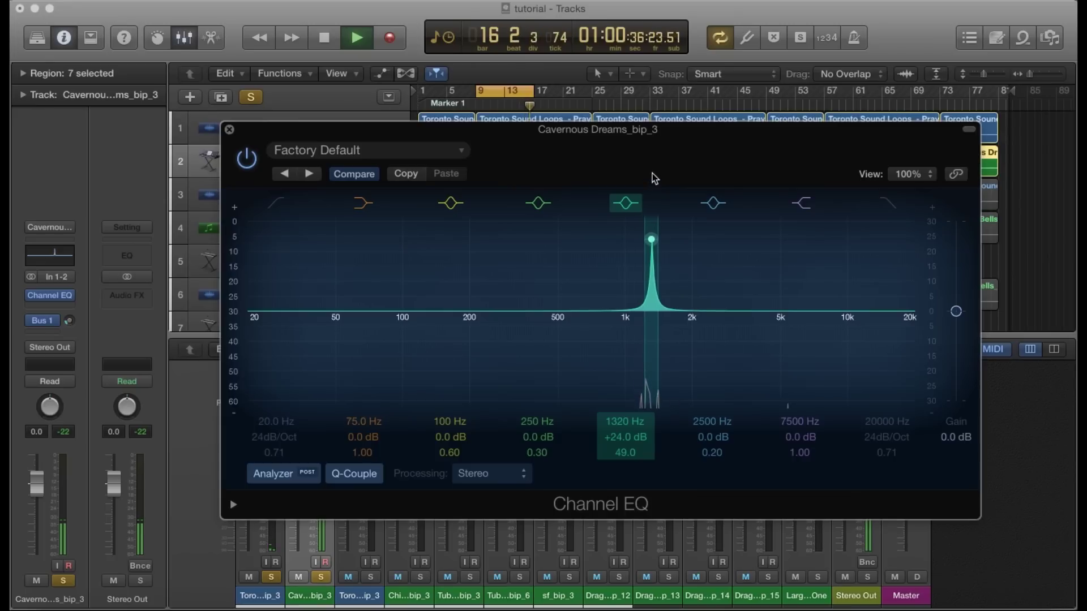
{"action": "left_click_drag", "start_coordinate": [662, 167], "coordinate": [678, 161]}
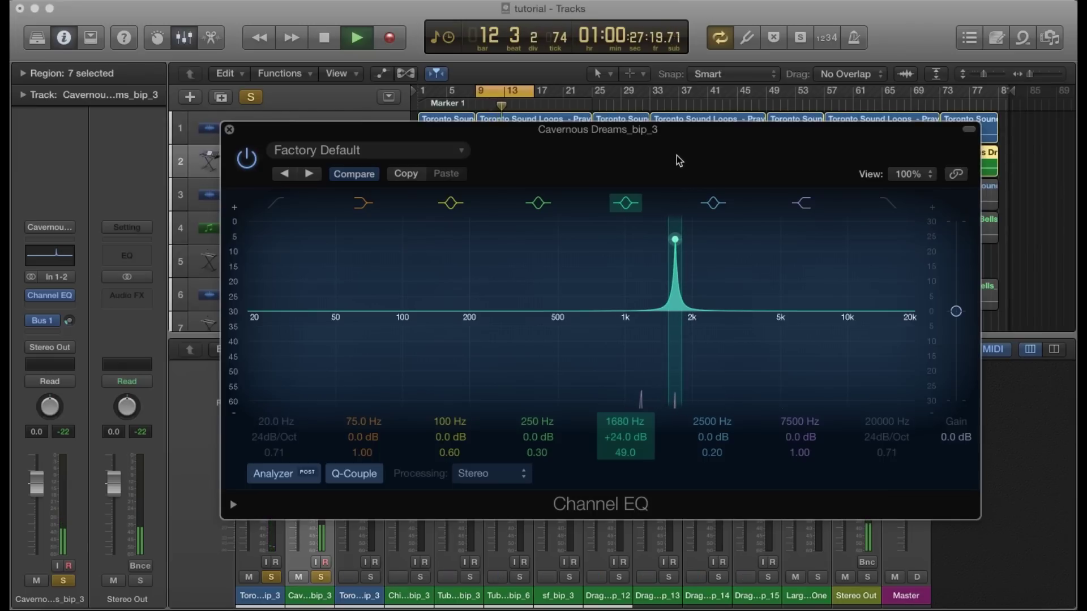
{"action": "left_click_drag", "start_coordinate": [679, 161], "coordinate": [678, 161]}
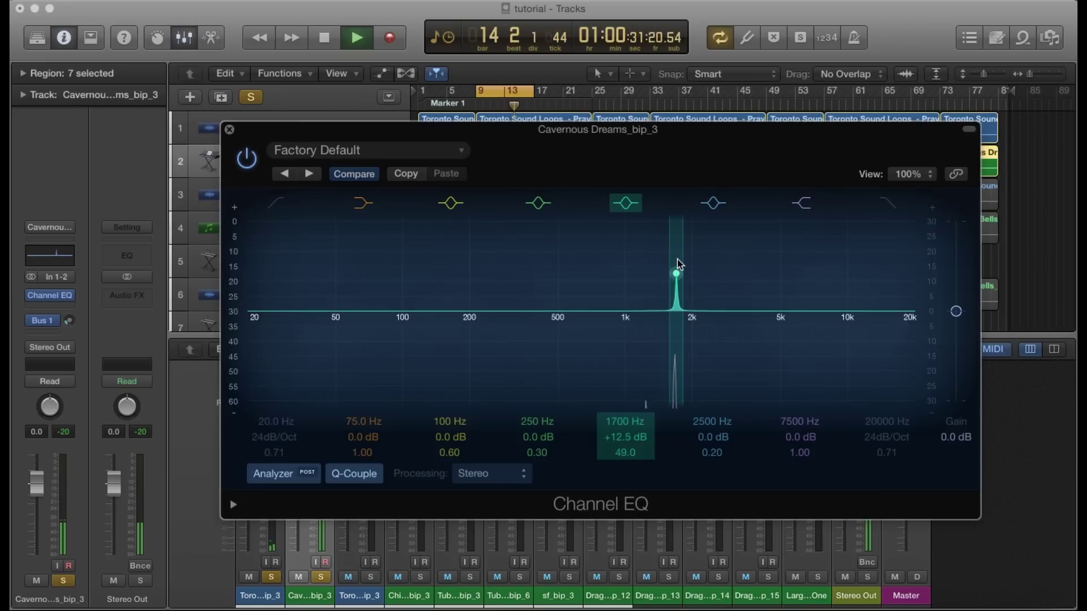
{"action": "left_click_drag", "start_coordinate": [676, 272], "coordinate": [673, 321]}
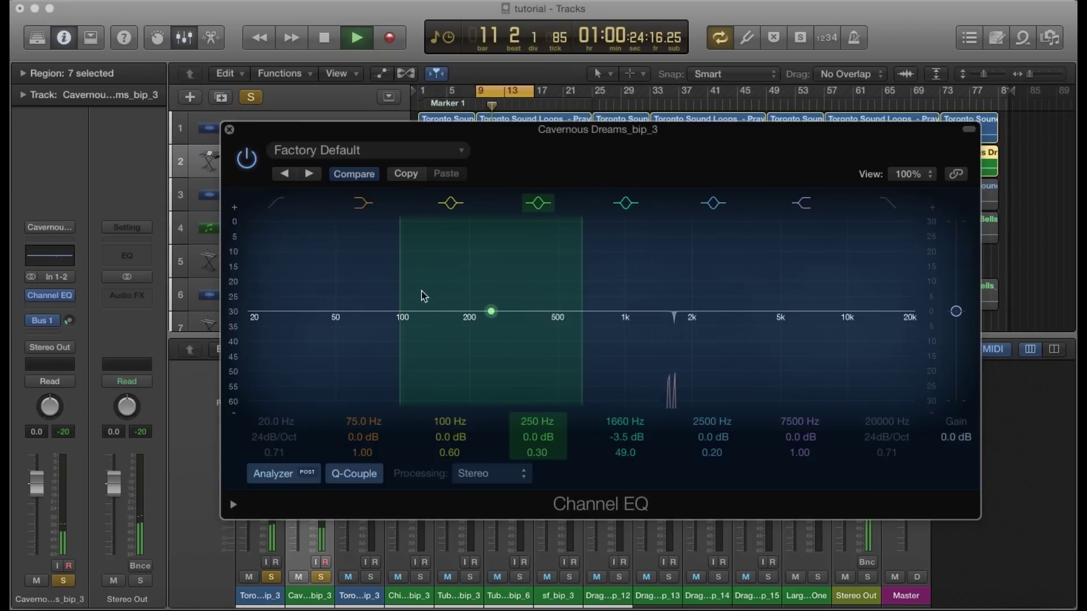
Sweep the 250 Hz band as a narrow +24.0 dB boost, set it to 1220 Hz, -3.5 dB, Q 30.0, and close the EQ window.
{"action": "left_click_drag", "start_coordinate": [491, 311], "coordinate": [660, 186]}
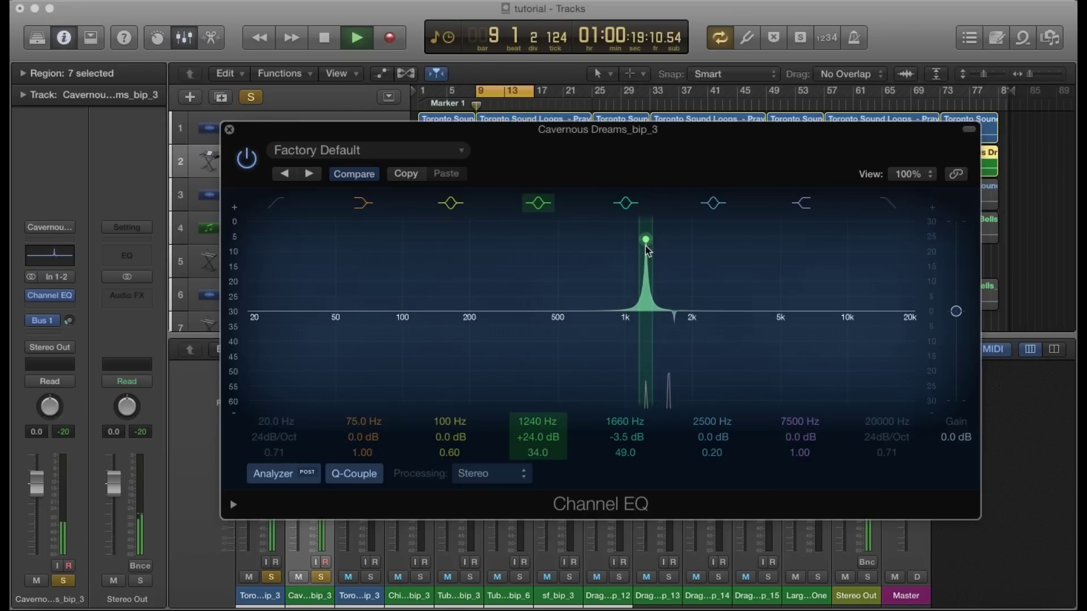
{"action": "left_click_drag", "start_coordinate": [647, 243], "coordinate": [644, 355]}
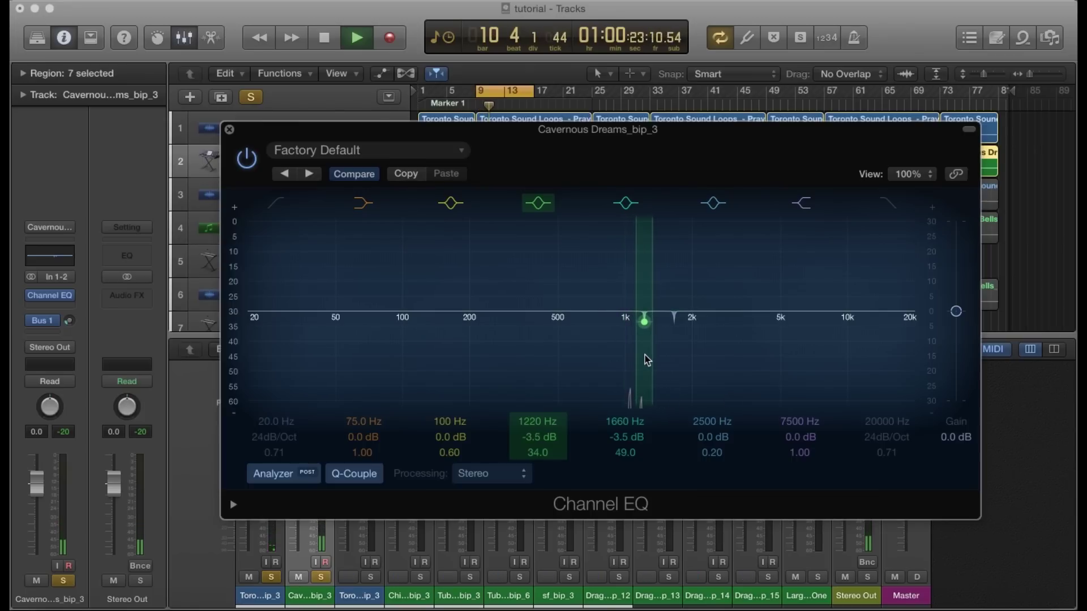
{"action": "left_click_drag", "start_coordinate": [649, 305], "coordinate": [645, 305]}
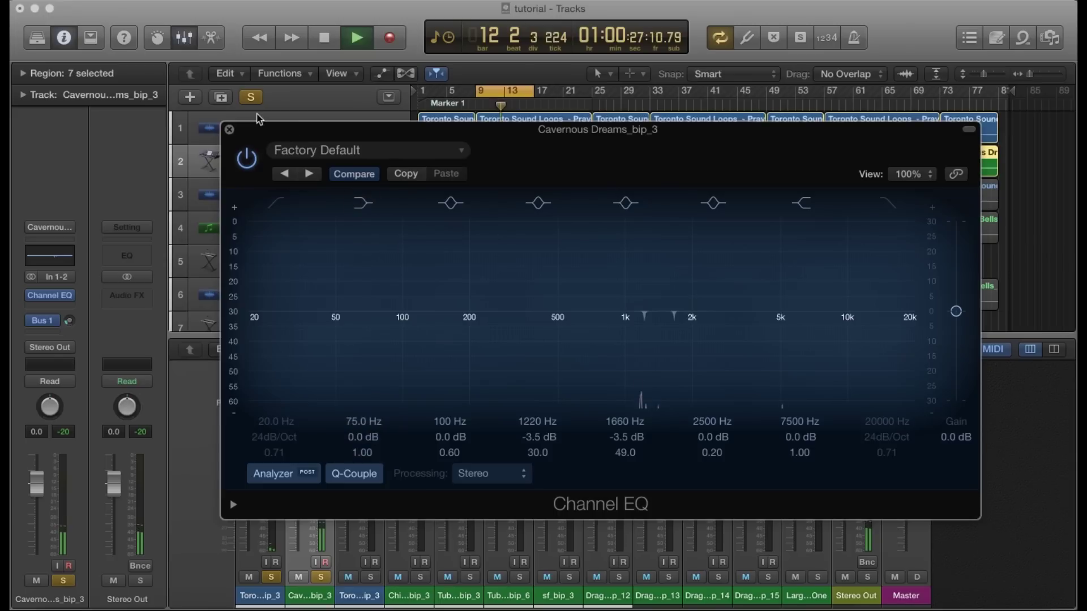
{"action": "left_click", "coordinate": [229, 130]}
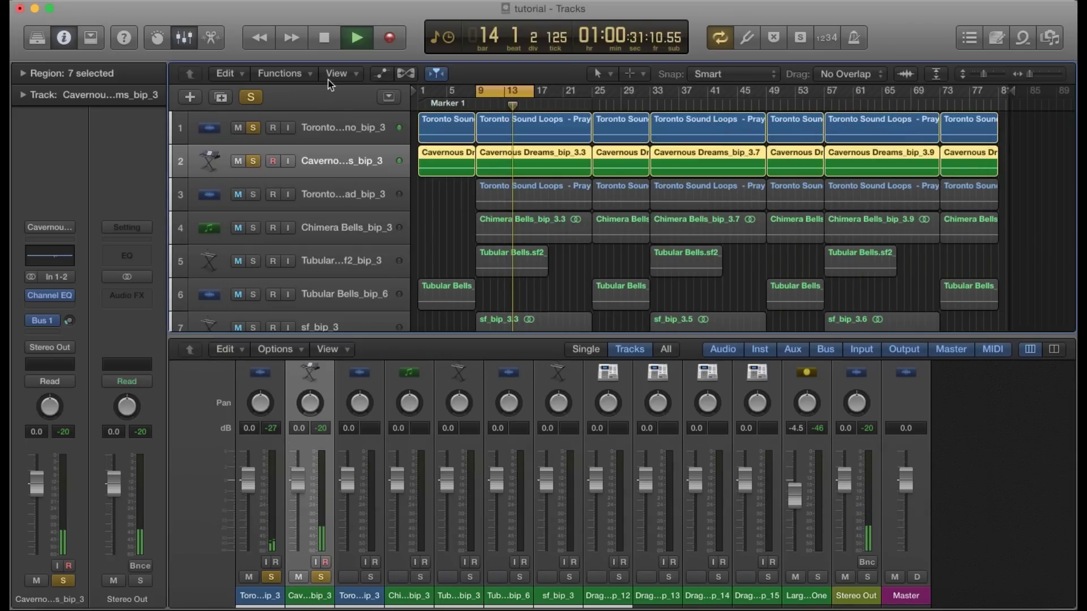
Switch the solo from the piano and Cavernous Dreams tracks to the Saw Lead_bip_3 track, and select and play that track.
{"action": "key", "text": "space"}
{"action": "left_click", "coordinate": [255, 128]}
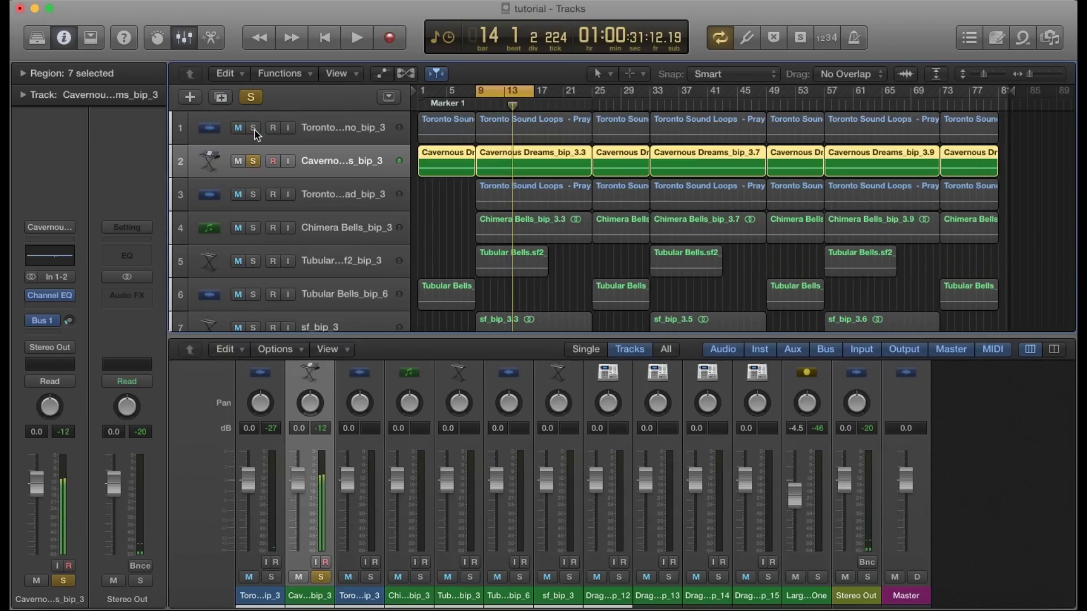
{"action": "left_click", "coordinate": [254, 161]}
{"action": "left_click", "coordinate": [254, 194]}
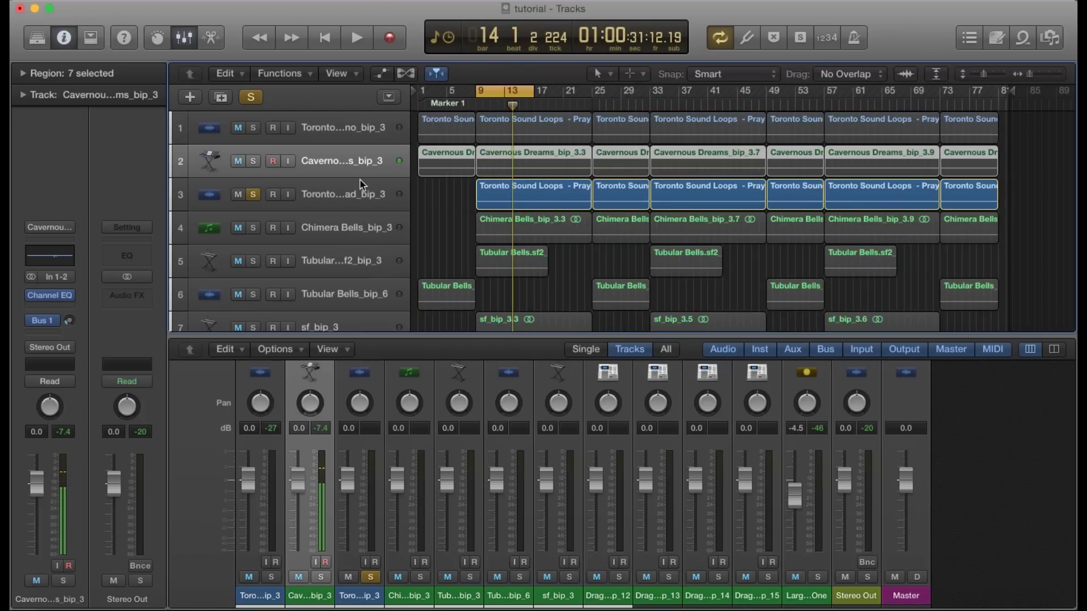
{"action": "key", "text": "space"}
{"action": "left_click", "coordinate": [345, 187]}
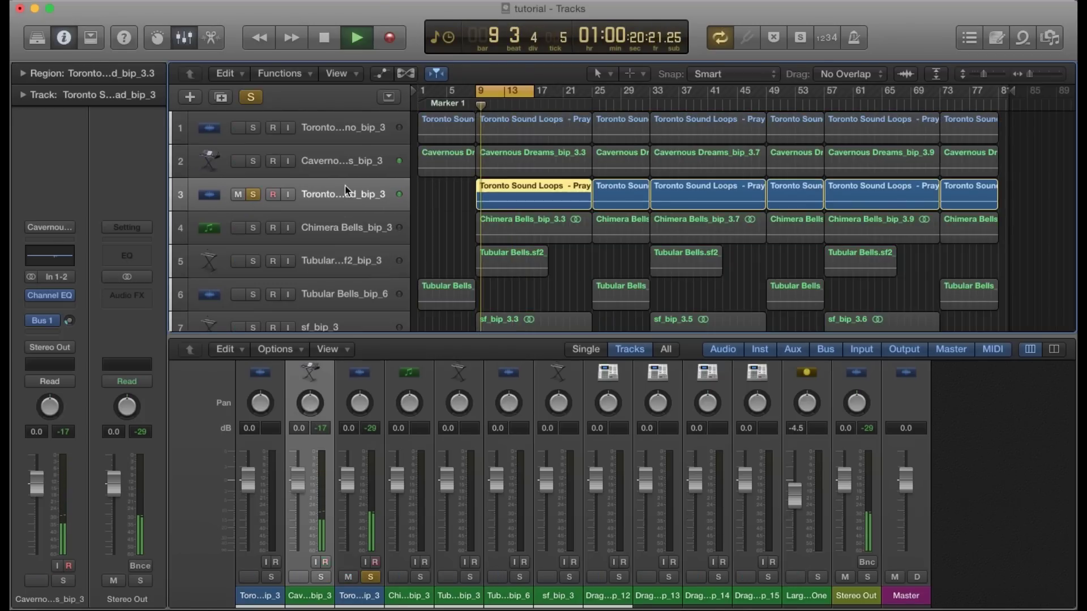
Add a Channel EQ to the Saw Lead_bip_3 track, turn on its analyzer and move the EQ window clear of the channel strip.
{"action": "left_click", "coordinate": [50, 273]}
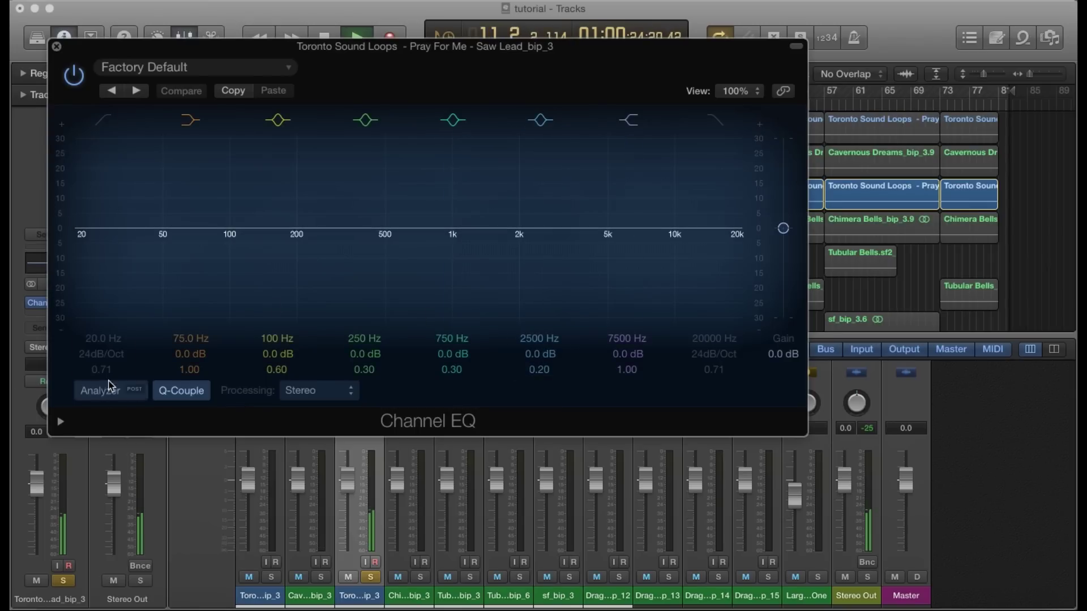
{"action": "left_click", "coordinate": [103, 392]}
{"action": "left_click_drag", "start_coordinate": [390, 70], "coordinate": [565, 173]}
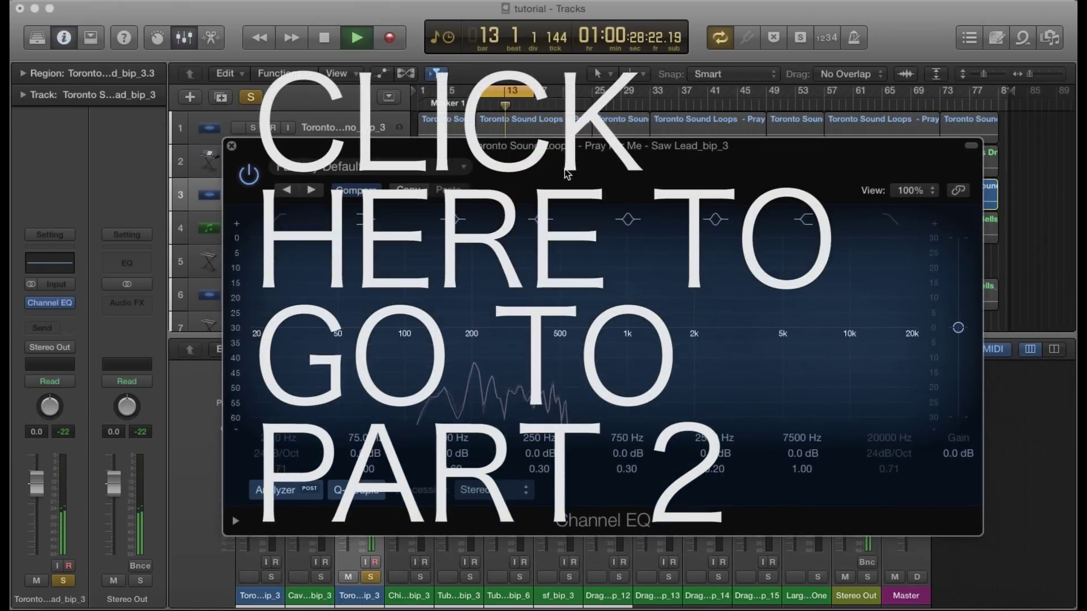